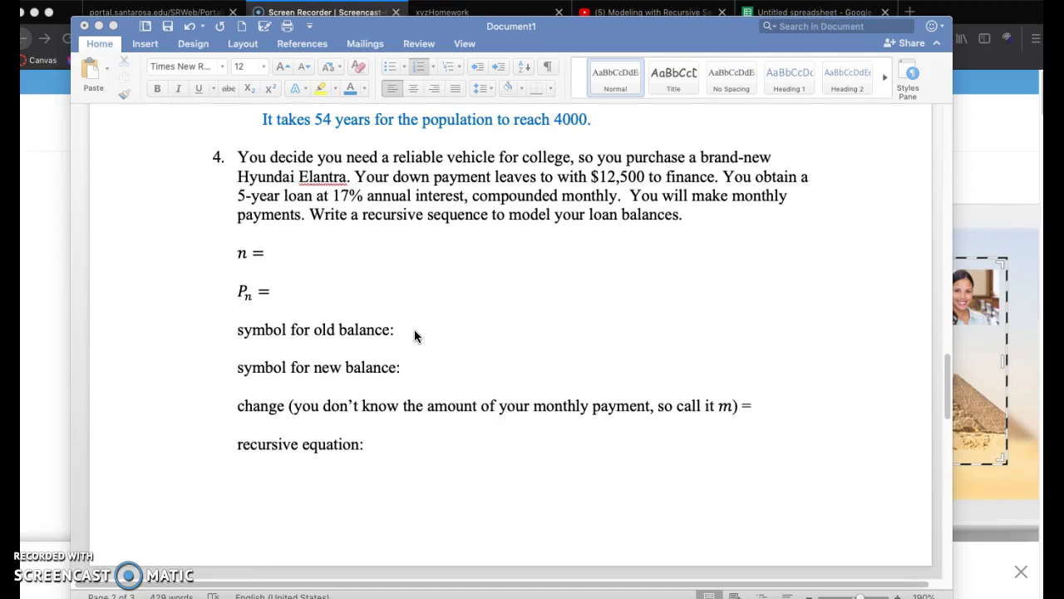
Scroll to problem 4 and begin the n = answer with 'time in'.
scroll(414, 330, up, 15)
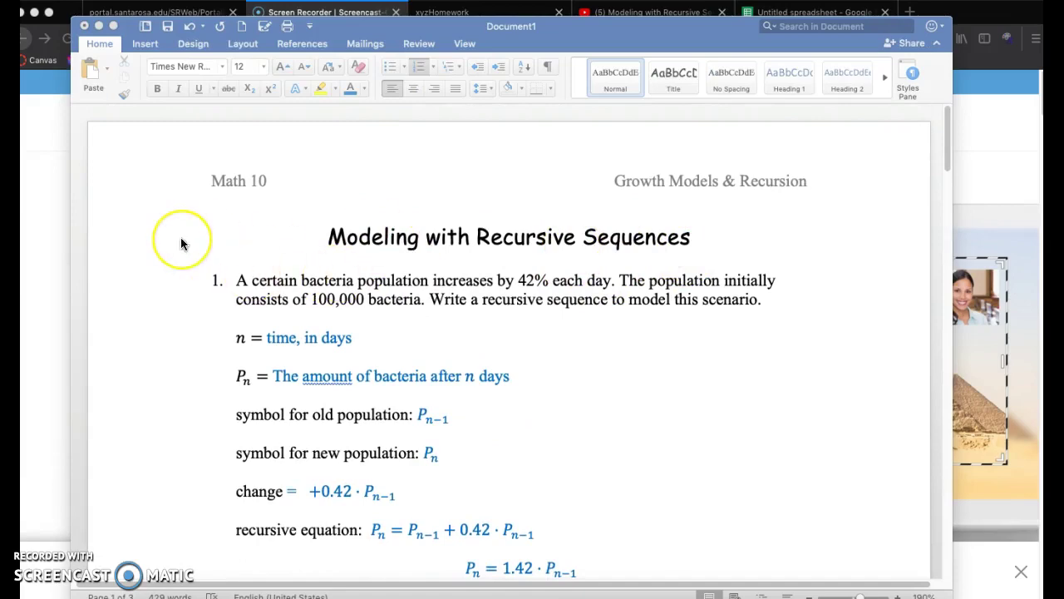
scroll(180, 243, down, 15)
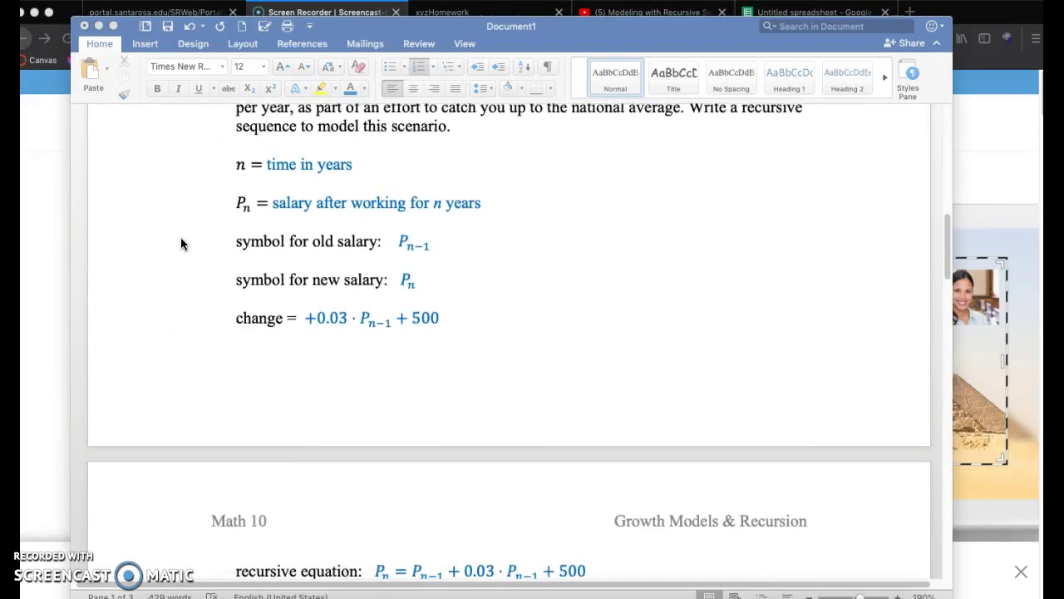
scroll(181, 244, down, 15)
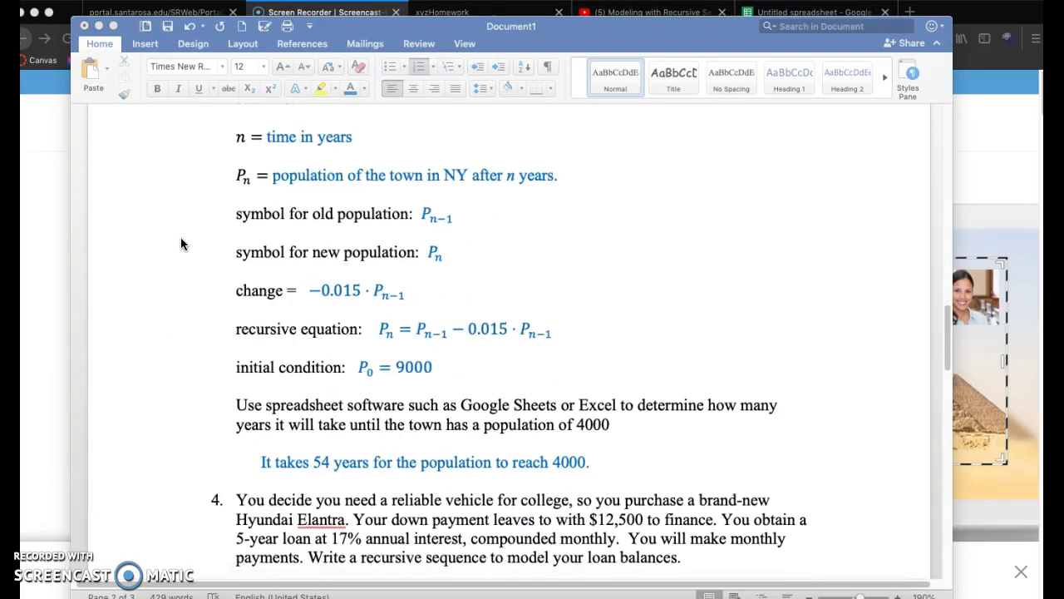
scroll(180, 237, down, 10)
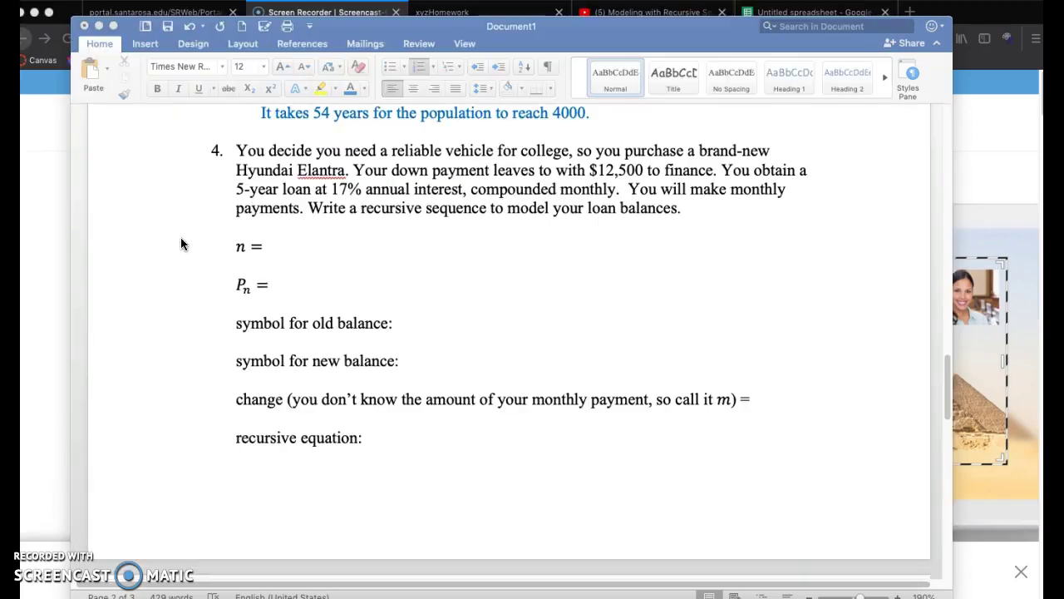
click(255, 166)
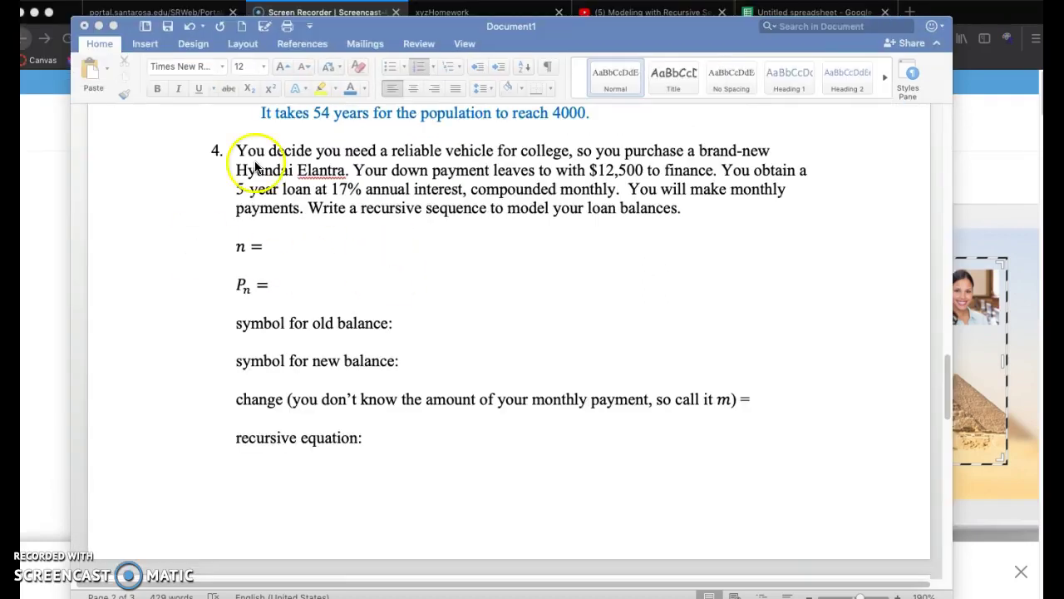
scroll(249, 165, down, 1)
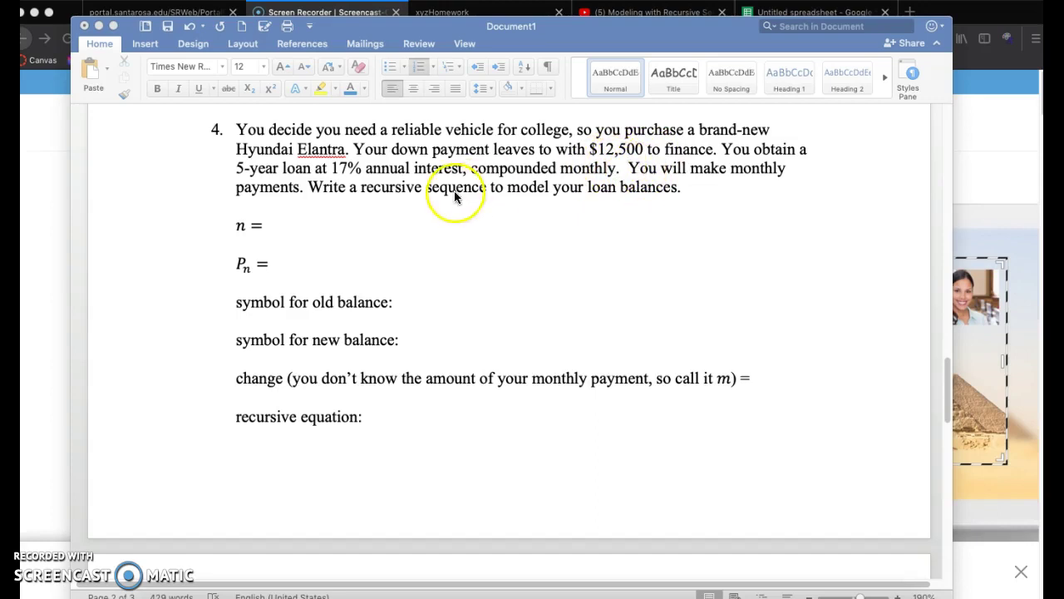
click(288, 224)
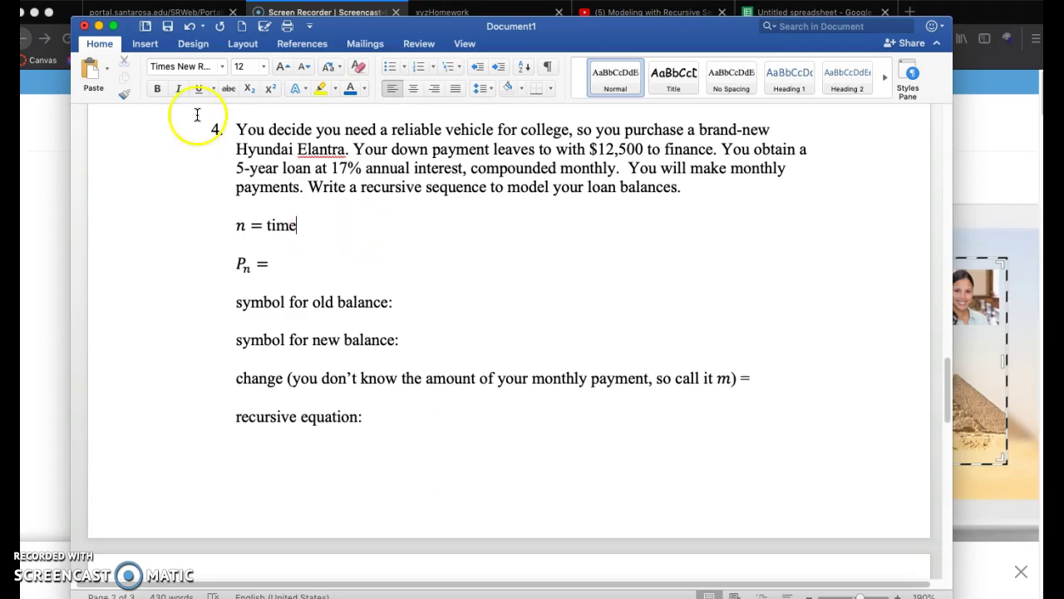
text(time)
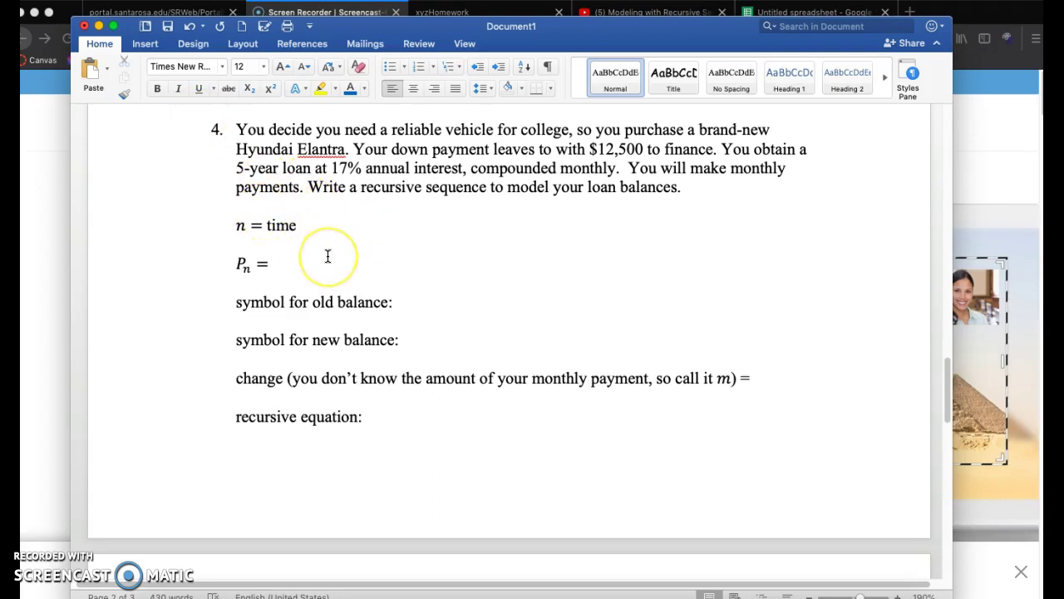
text( in)
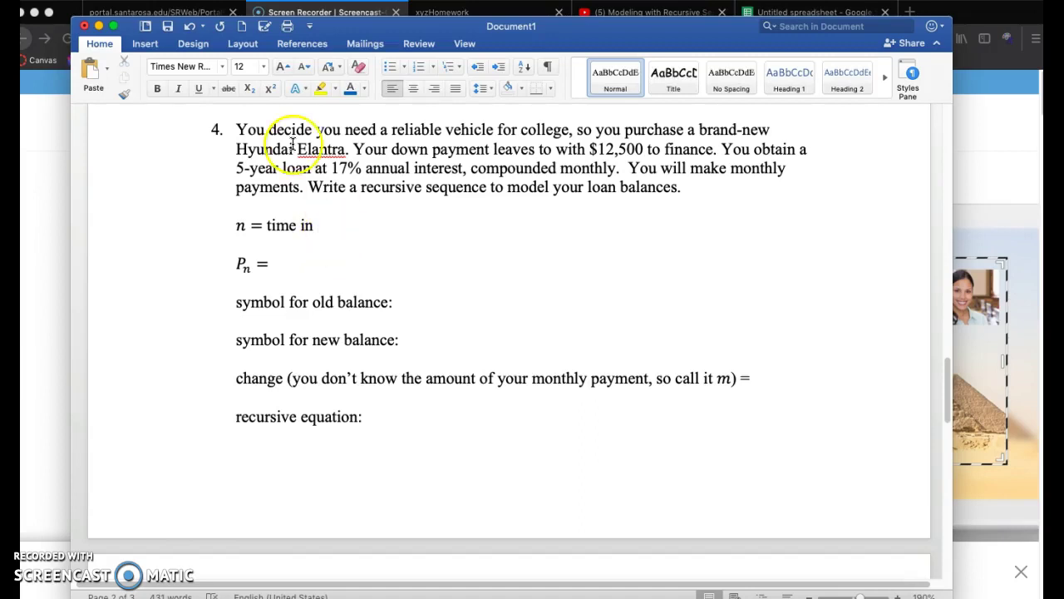
Check the monthly loan terms, then complete the n answer as 'time in month'.
click(263, 168)
double_click(263, 168)
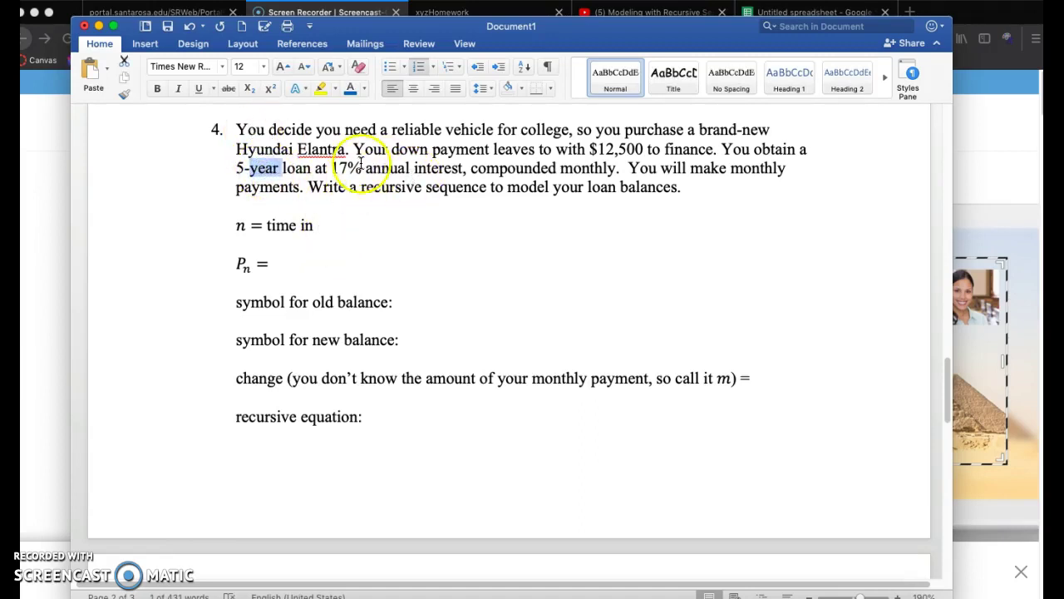
double_click(597, 169)
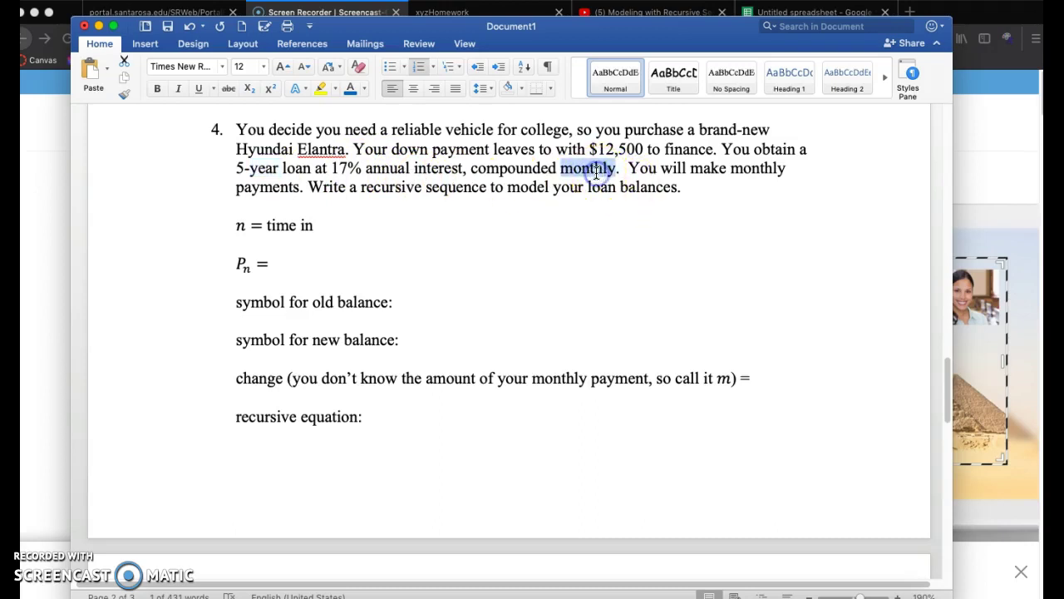
double_click(755, 168)
click(357, 233)
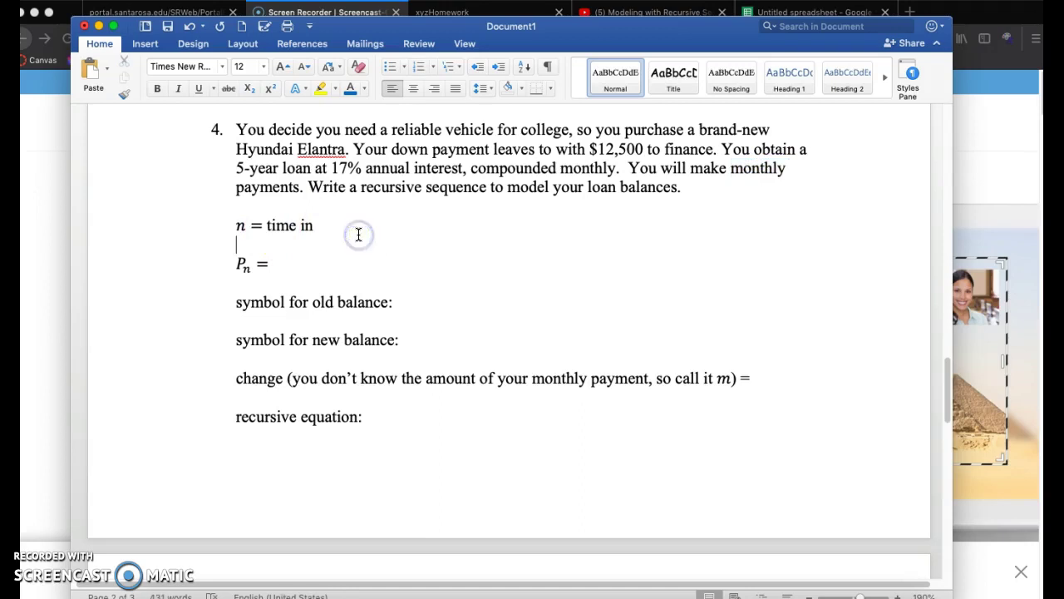
click(352, 225)
text(month)
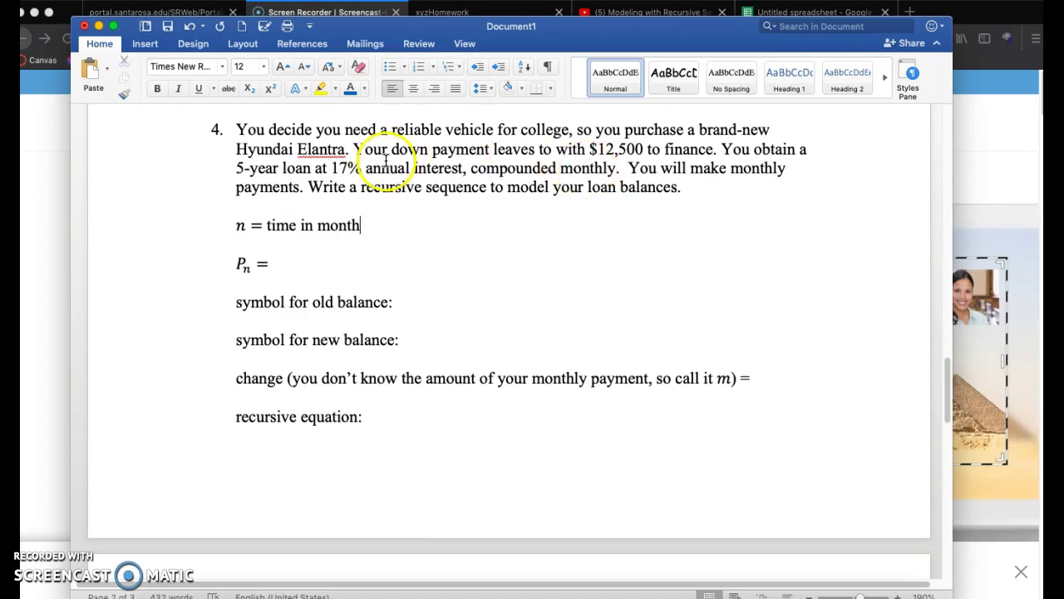
Answer Pn = with 'debt after n months'.
click(309, 269)
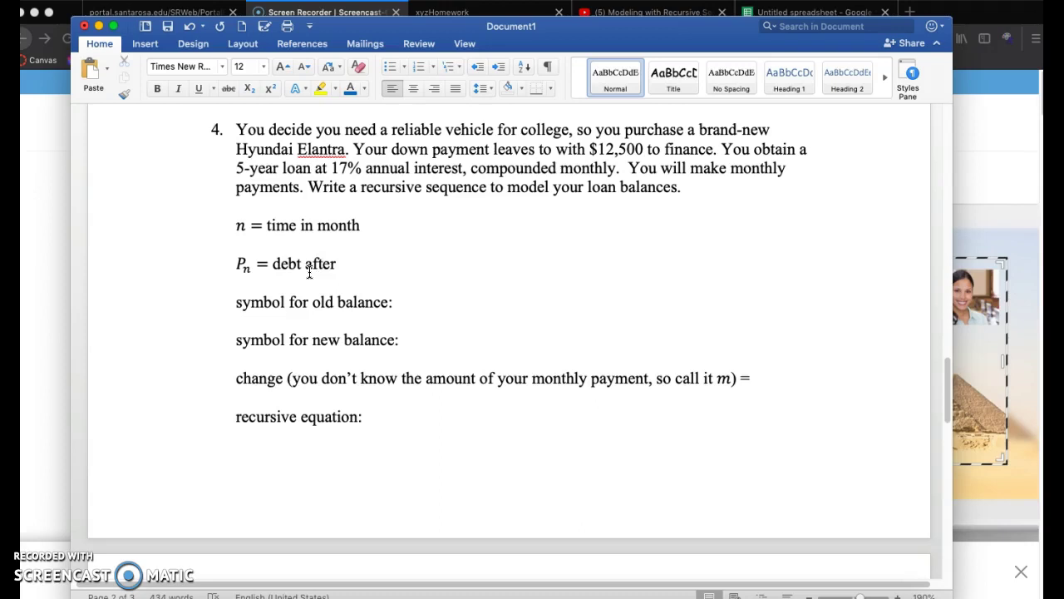
key(super+i)
key(super+i)
text(months)
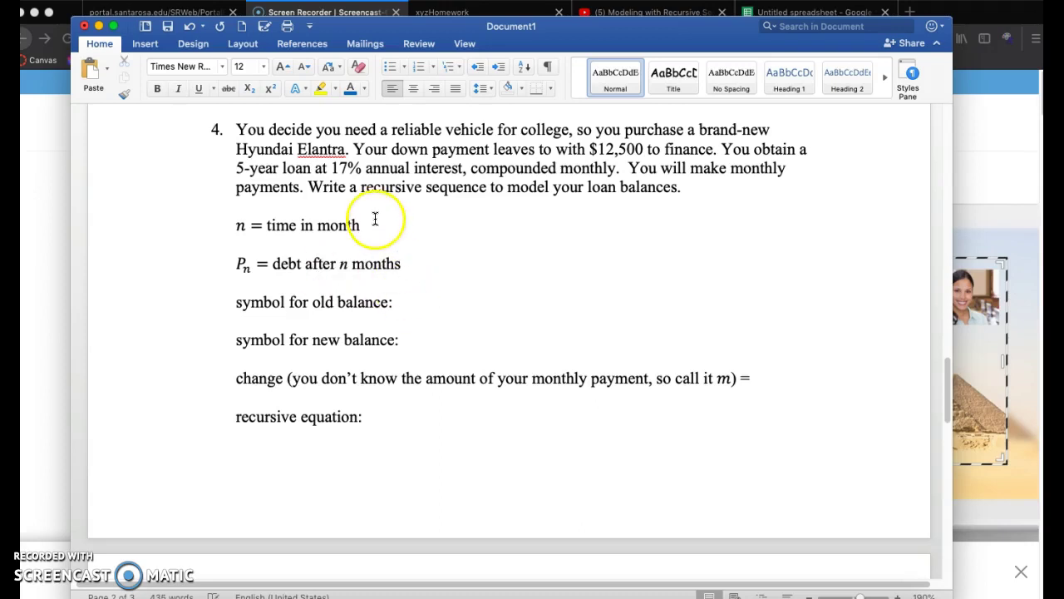
Colour both answers, 'time in month' and 'debt after n months', blue.
click(340, 225)
drag(340, 225, 280, 225)
click(350, 90)
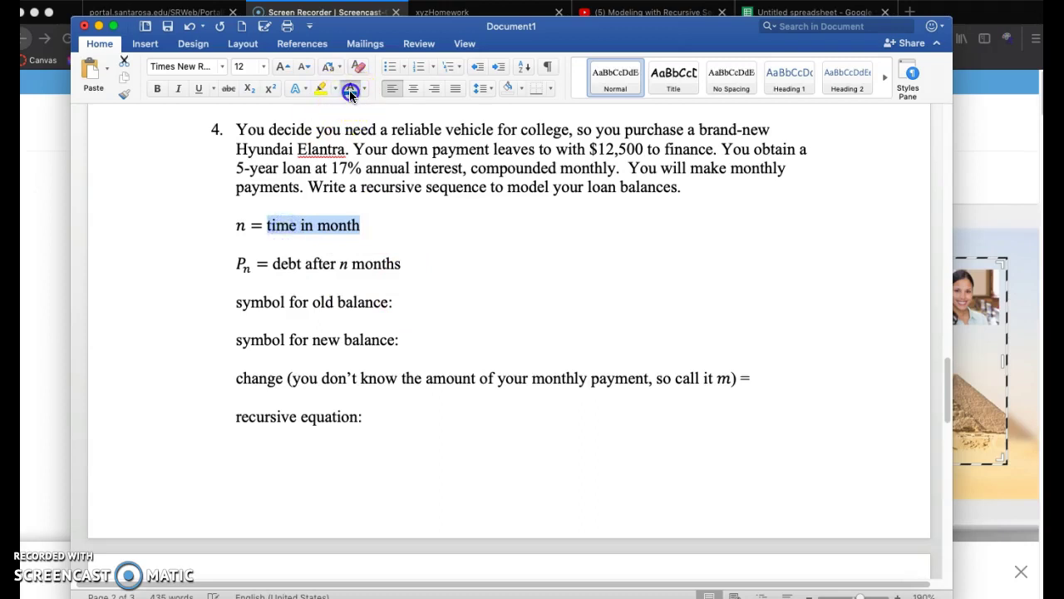
drag(406, 263, 273, 265)
click(349, 89)
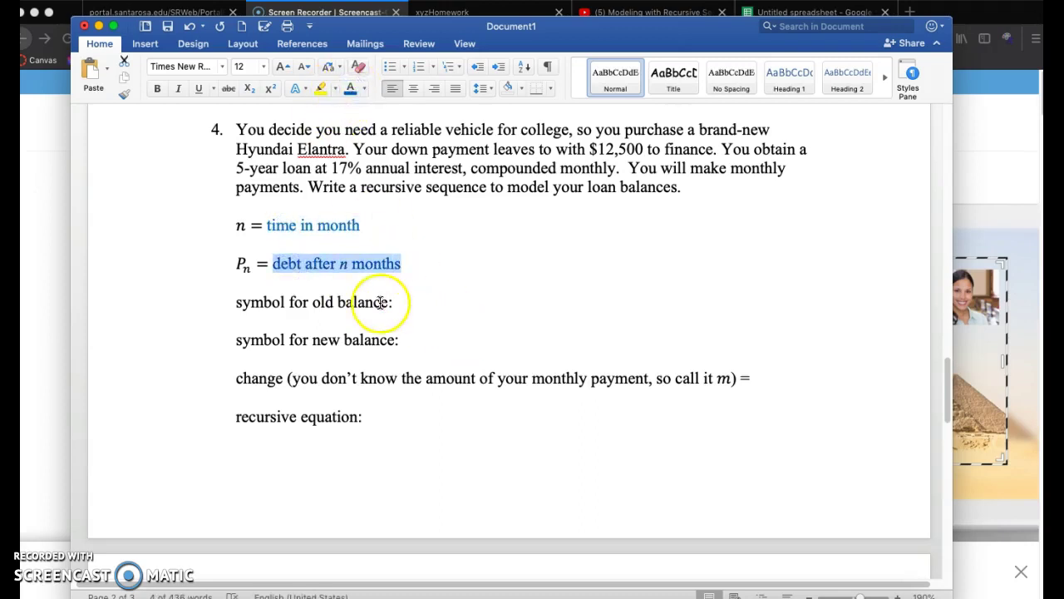
Insert equations P_(n-1) for the old balance and P_n for the new balance.
click(428, 309)
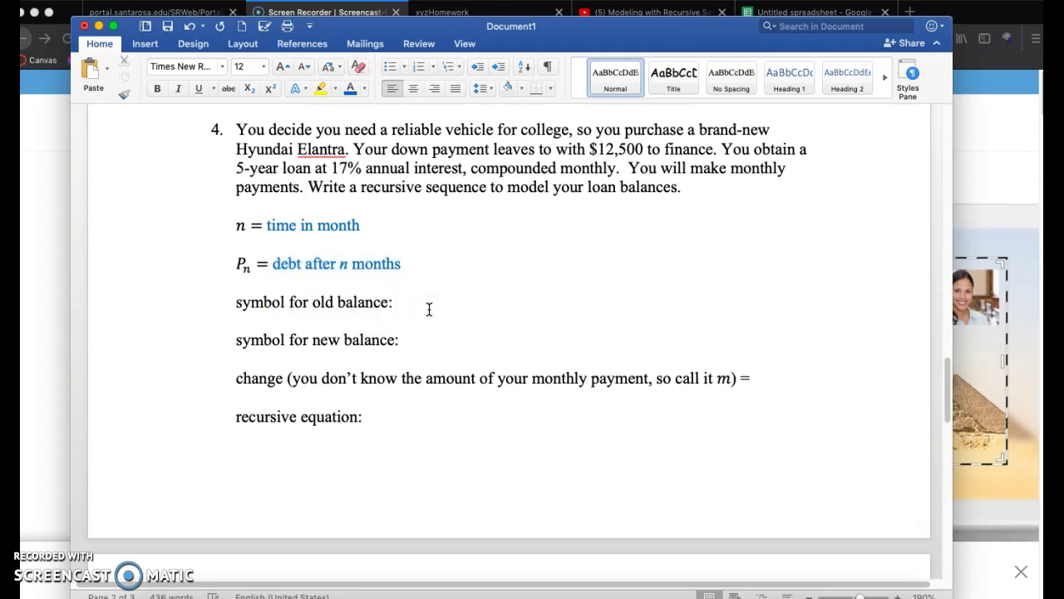
key(ctrl+equal)
text(P)
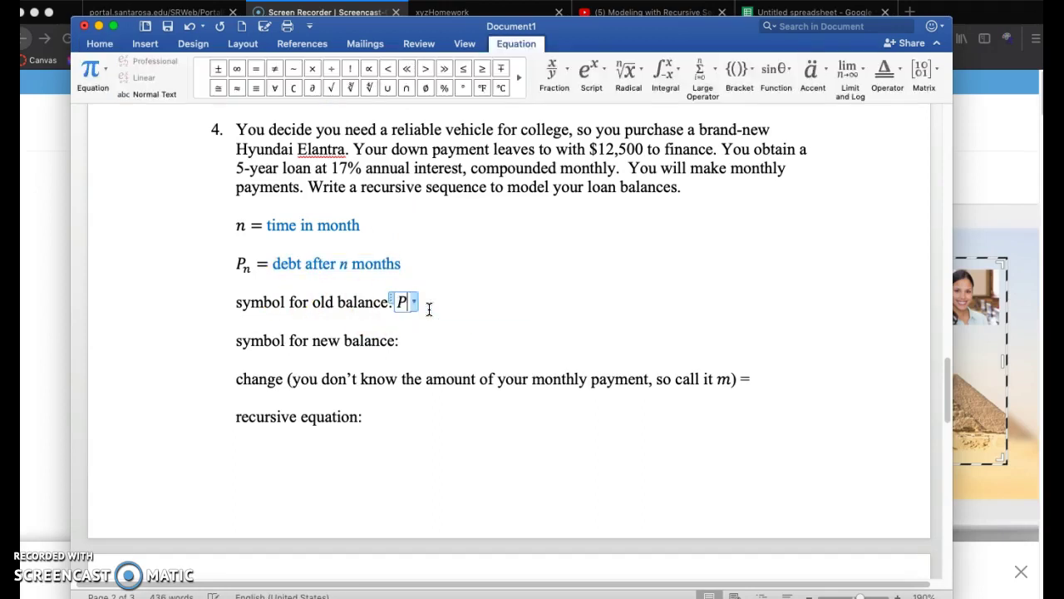
text(_(n-1))
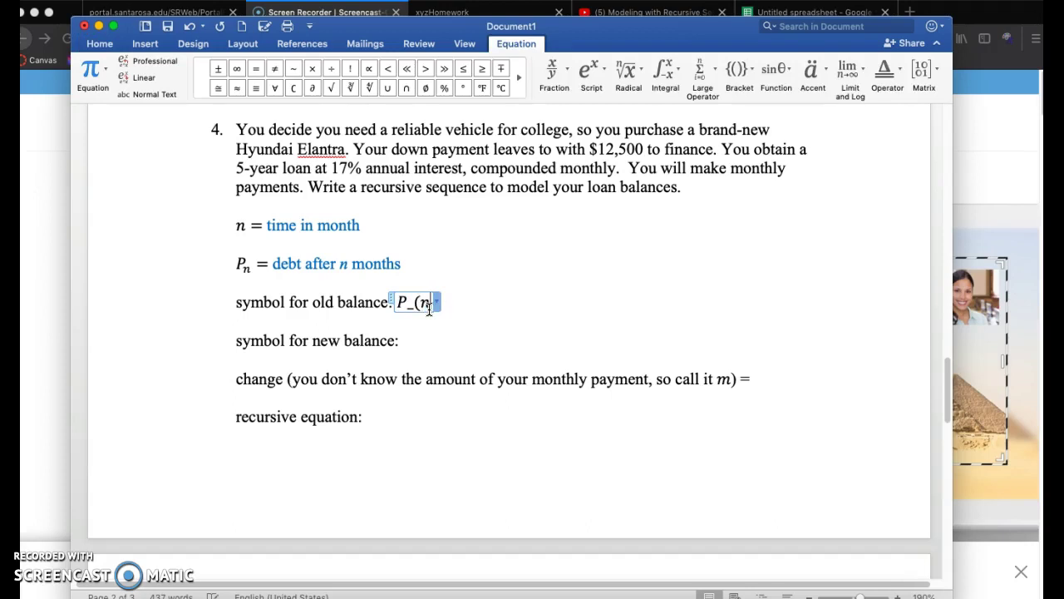
click(446, 332)
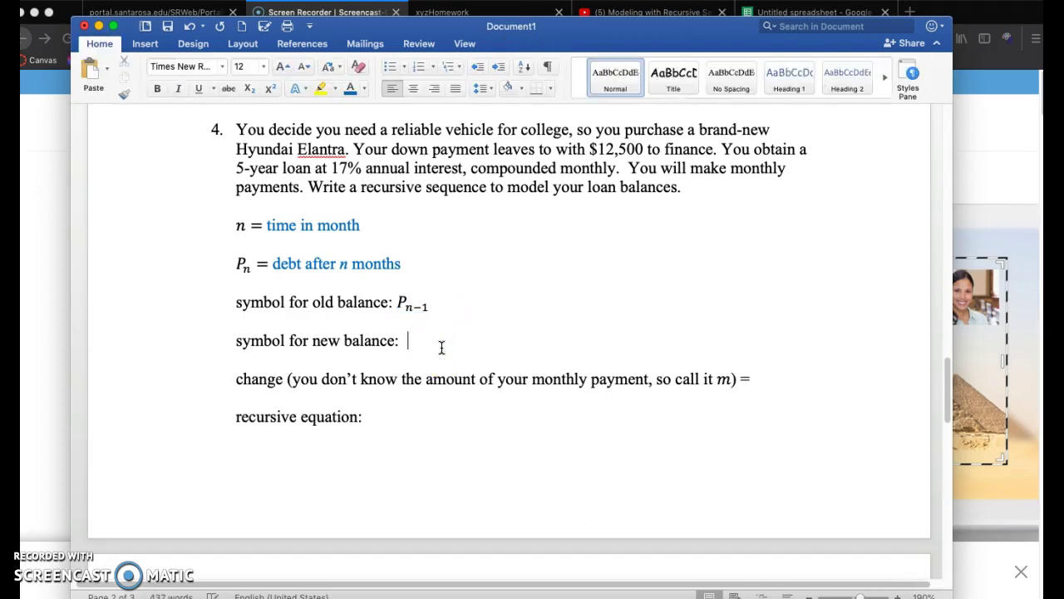
key(ctrl+equal)
text(P)
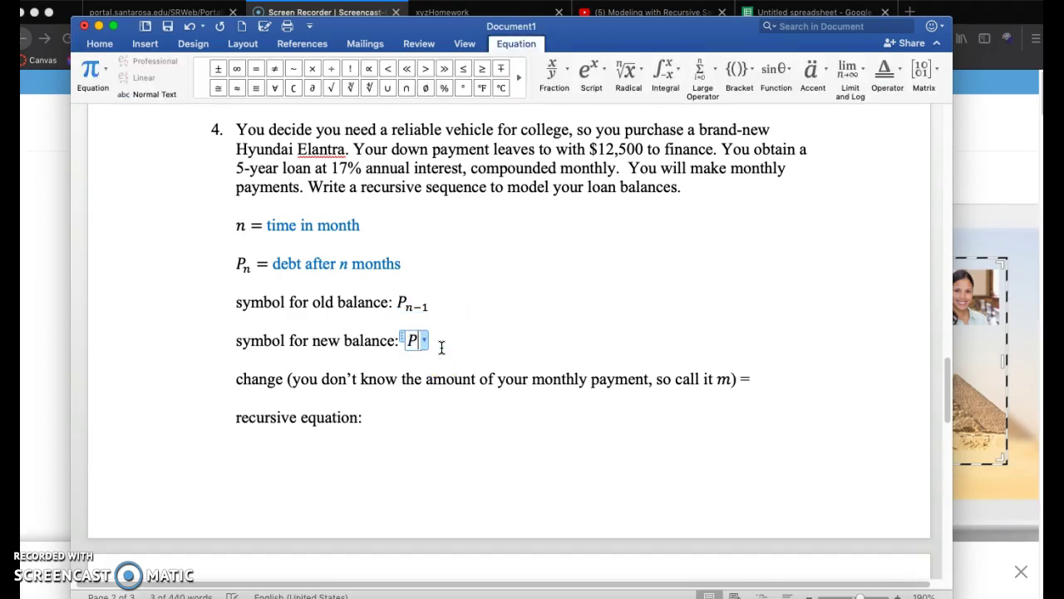
text(_n)
click(487, 345)
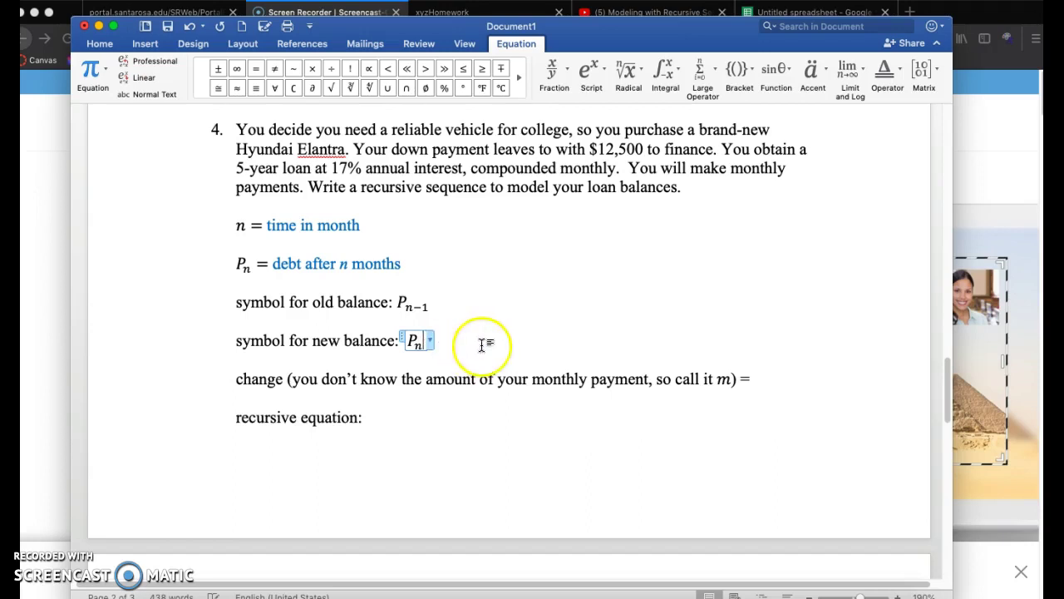
click(464, 322)
Colour the P n−1 and P n balance equations blue.
click(408, 302)
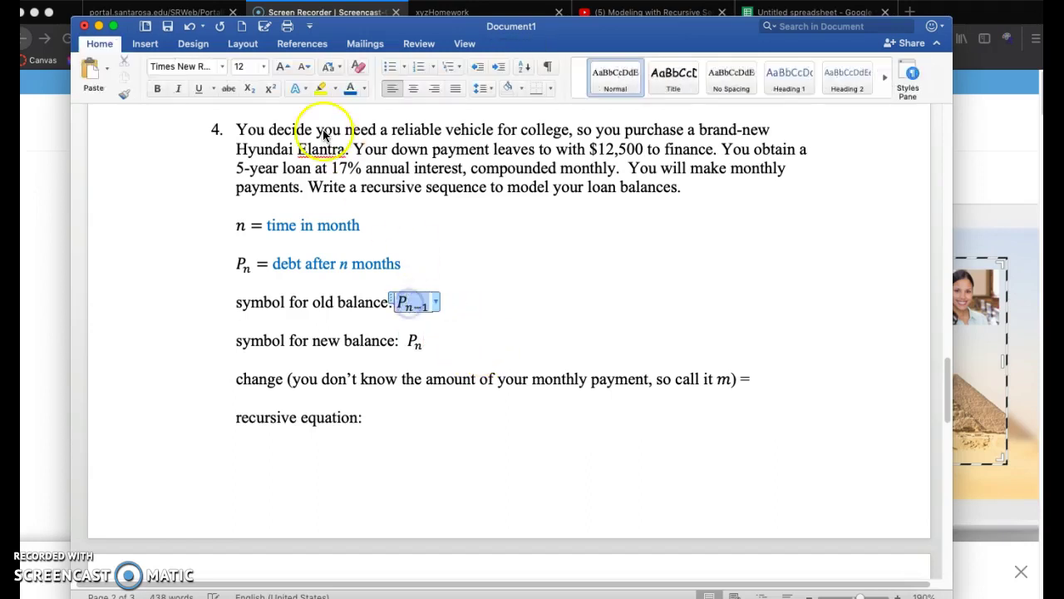
click(99, 43)
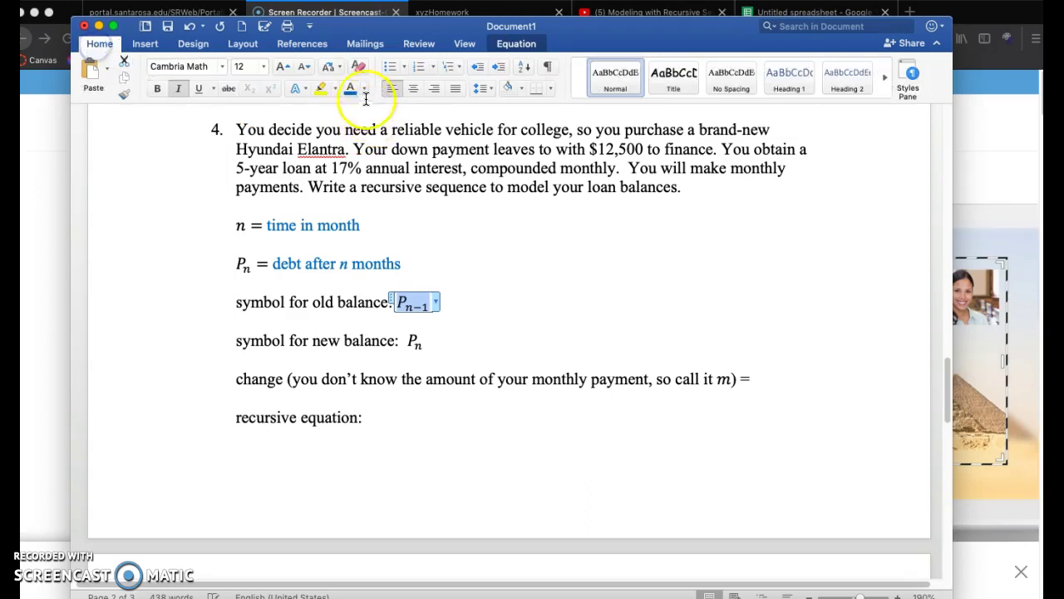
click(441, 359)
click(409, 341)
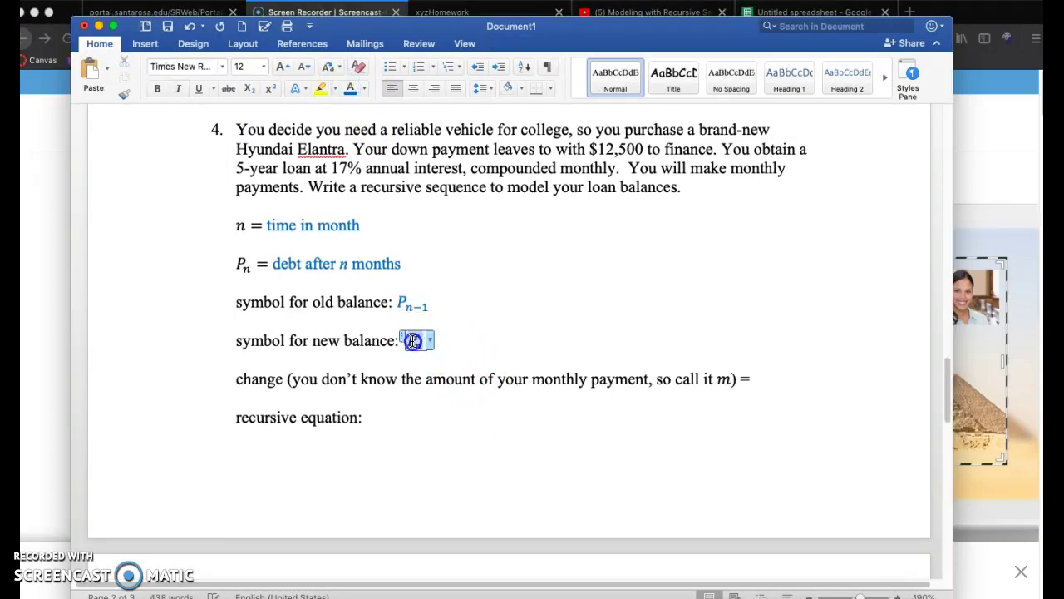
click(347, 89)
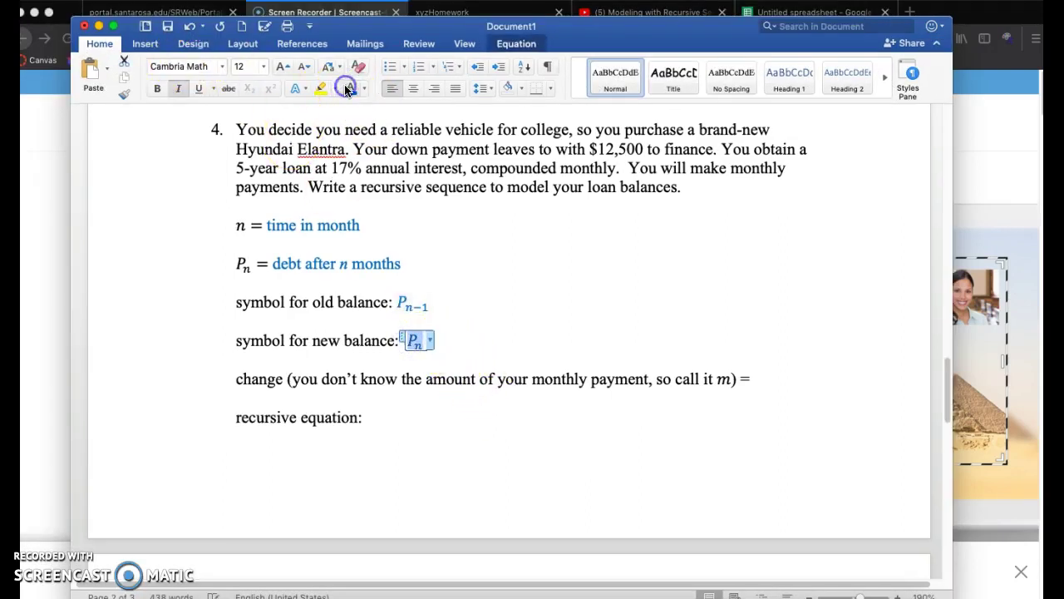
click(769, 381)
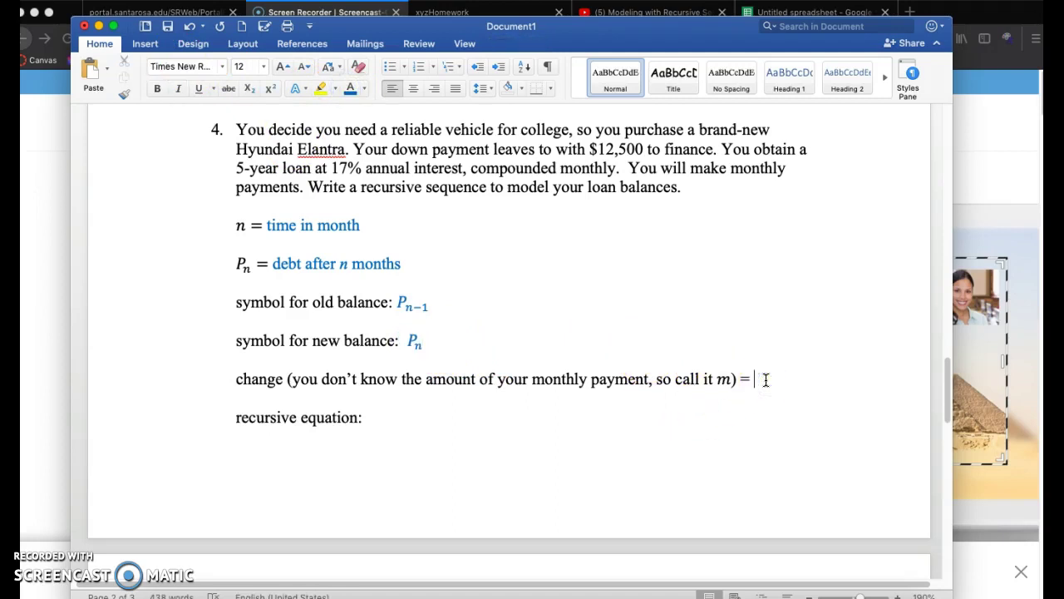
Insert the change equation + 0.17/12 · P_(n-1) and move it onto its own line.
key(ctrl+=)
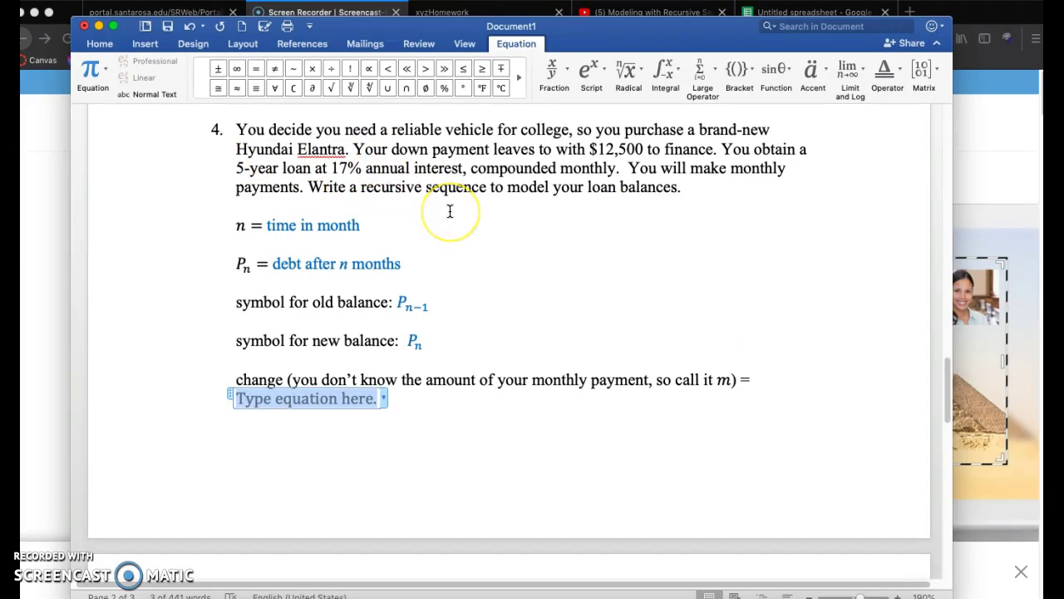
text(+)
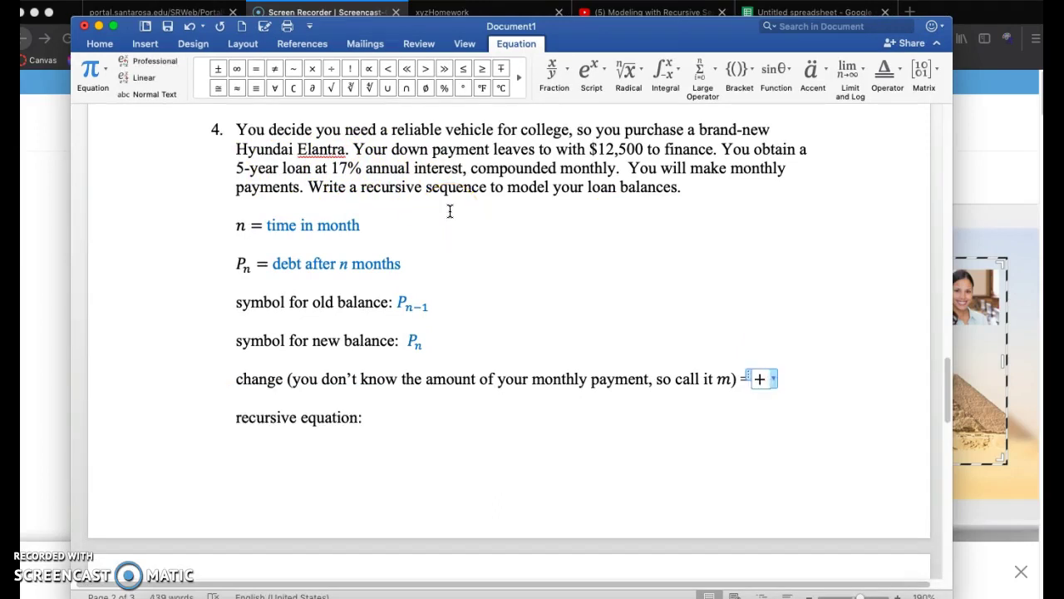
text(0.17)
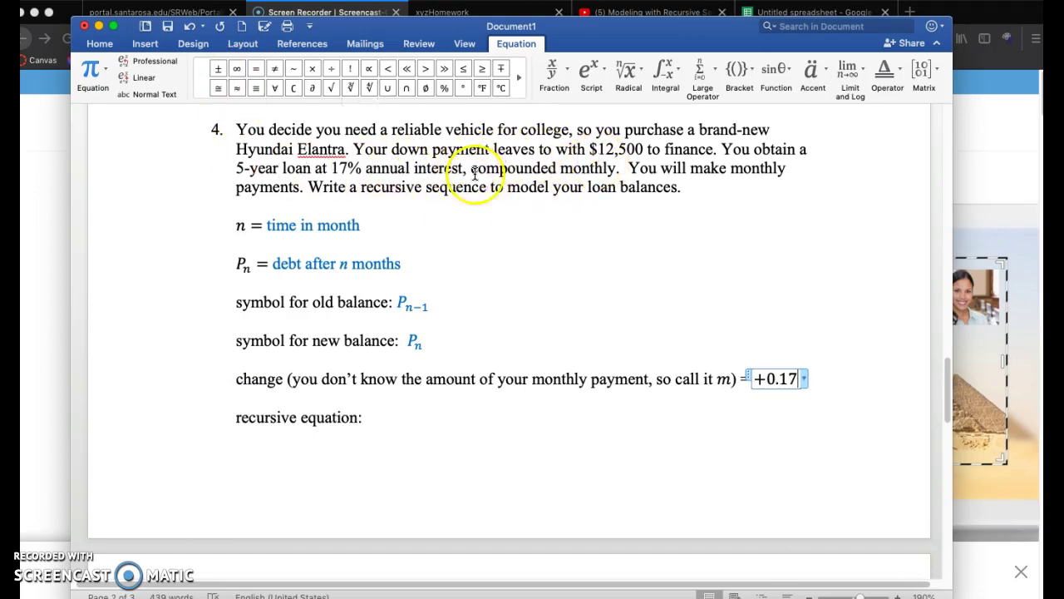
text(/)
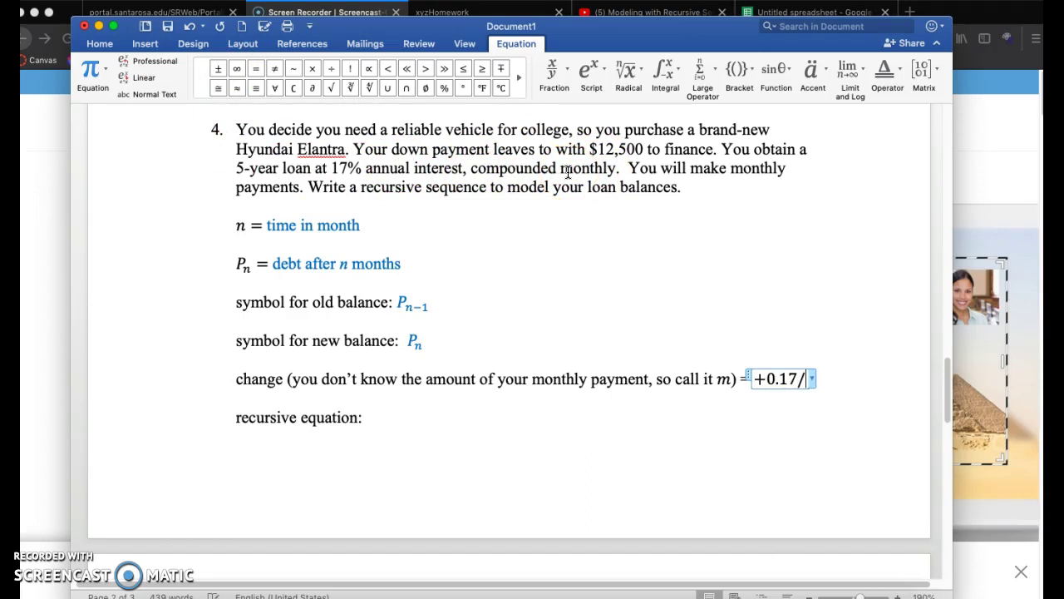
text(12)
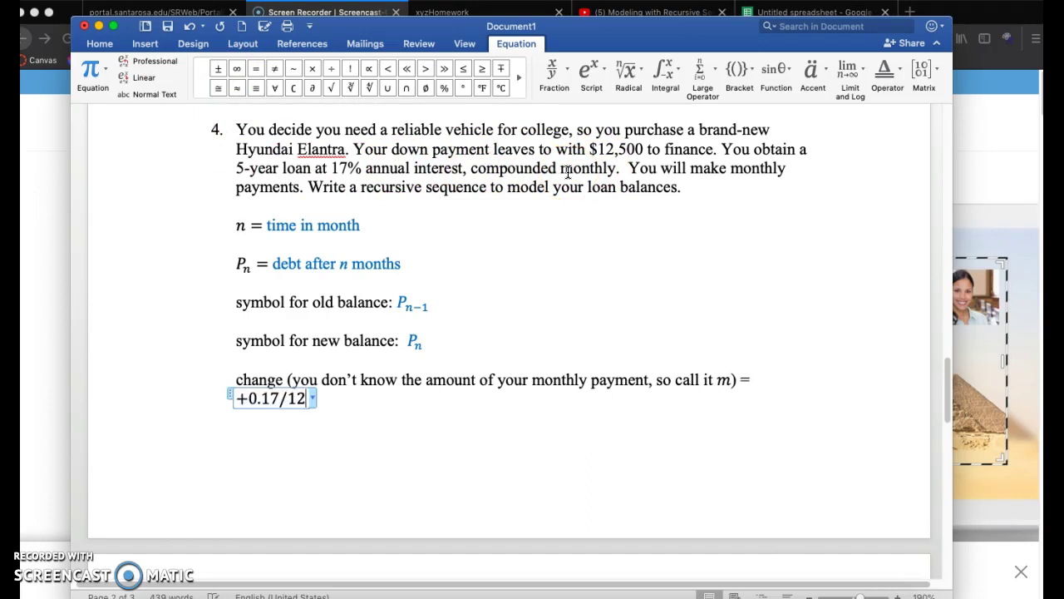
key(space)
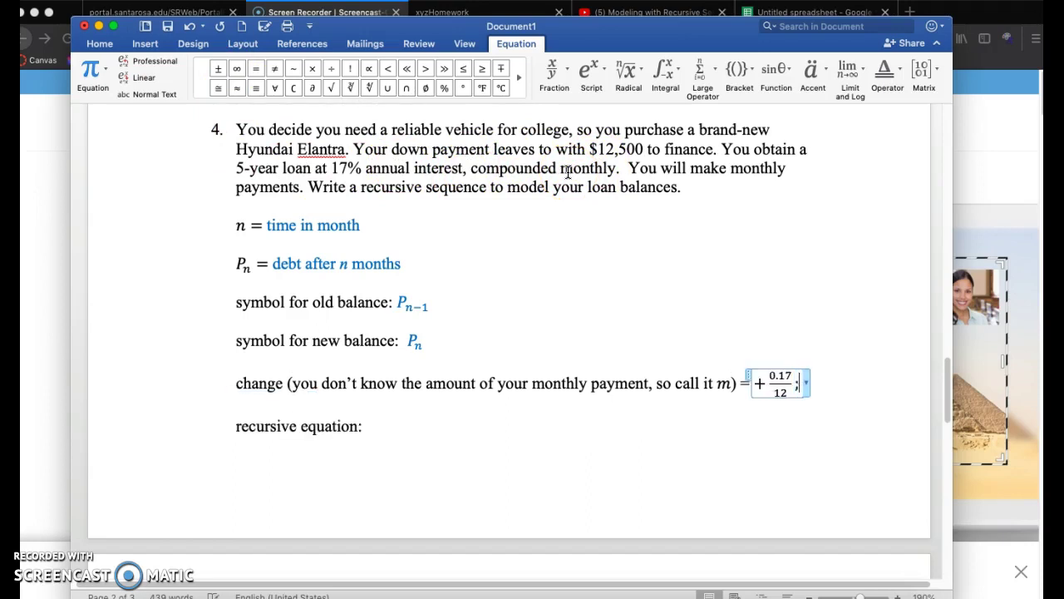
text(\cdot P)
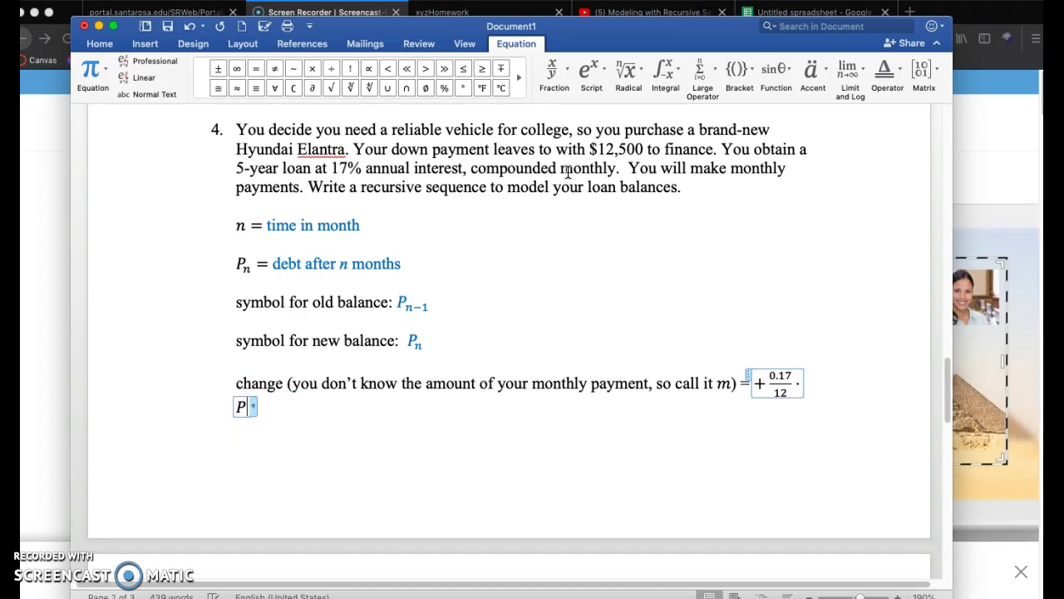
text(_(n-1))
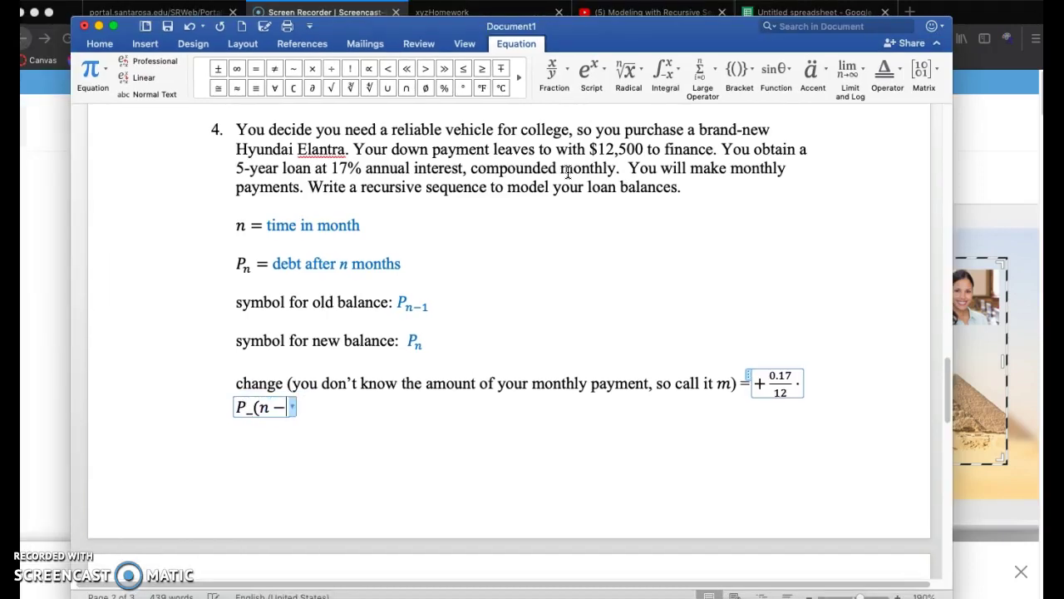
key(space)
click(819, 202)
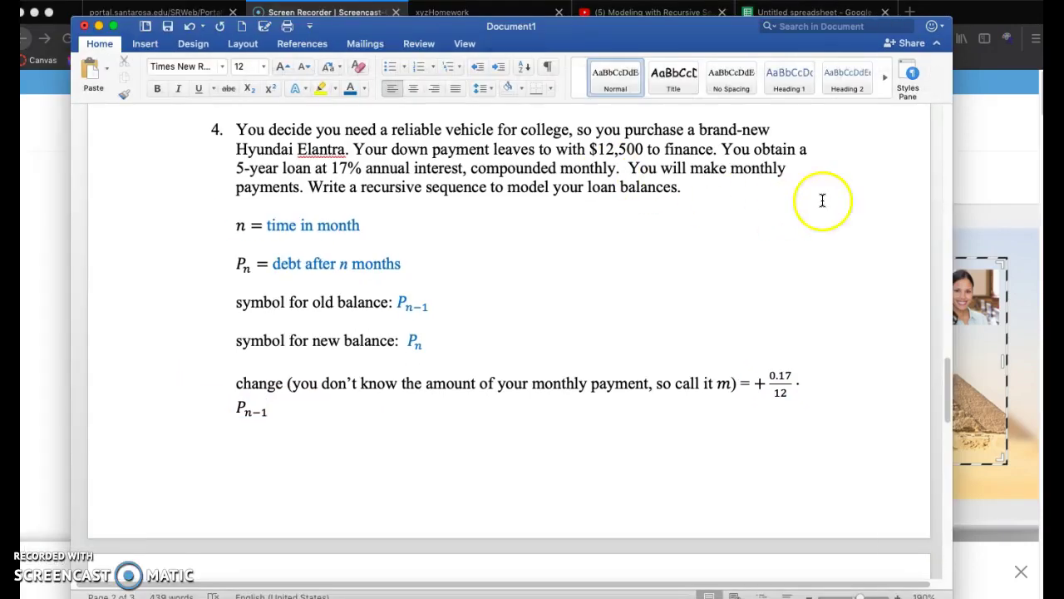
click(747, 372)
click(746, 374)
key(Return)
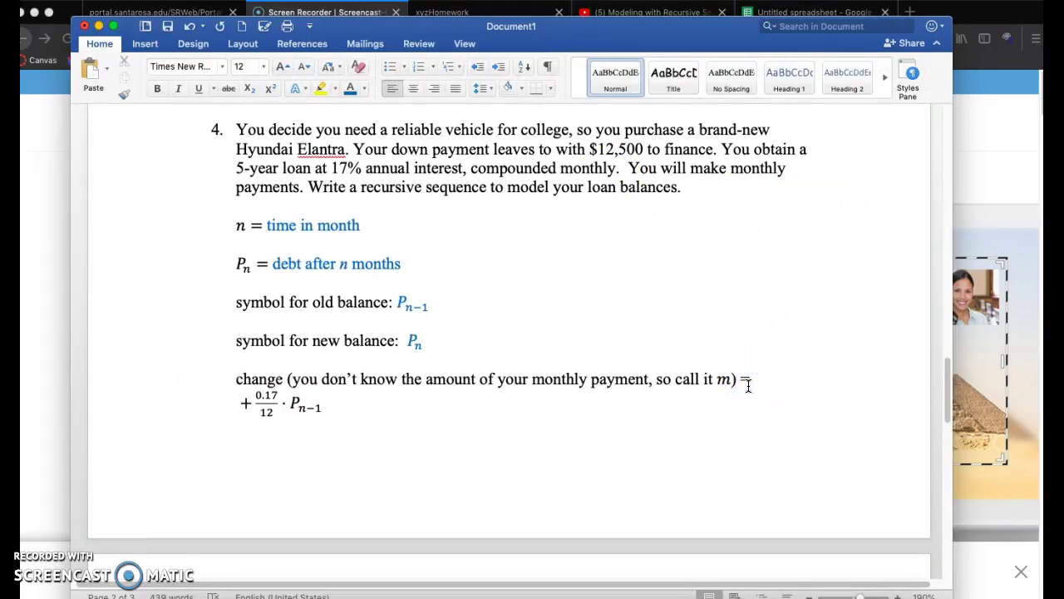
Append − m to the change equation and colour the whole equation blue.
click(294, 394)
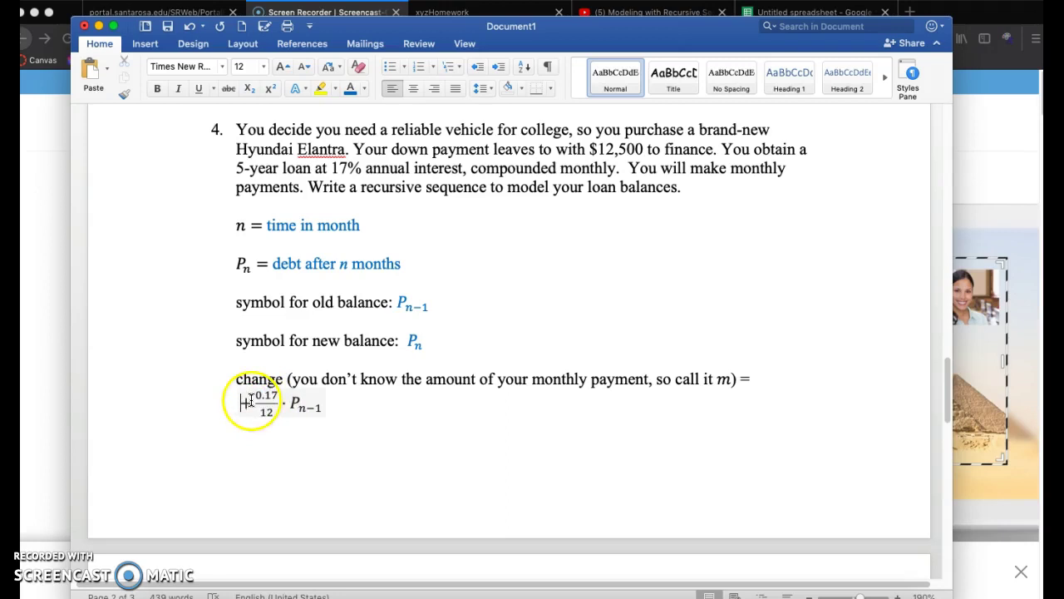
click(204, 380)
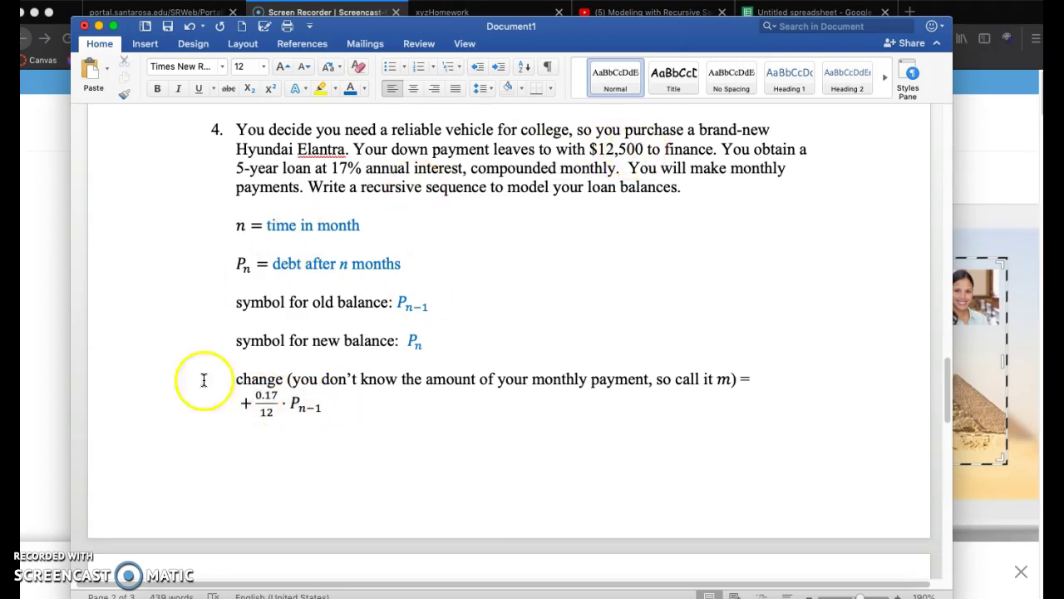
click(264, 403)
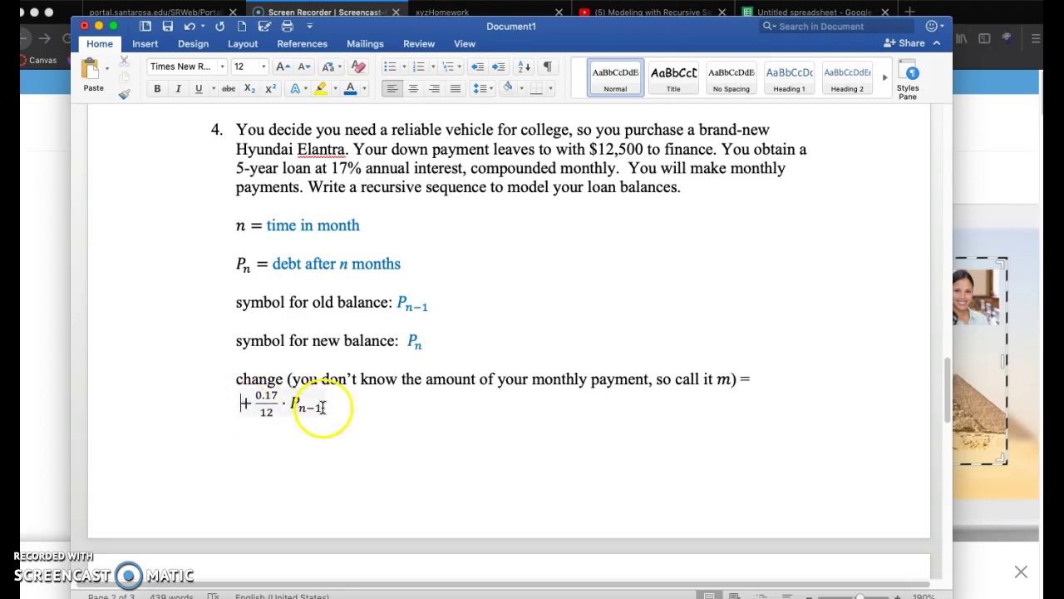
click(322, 407)
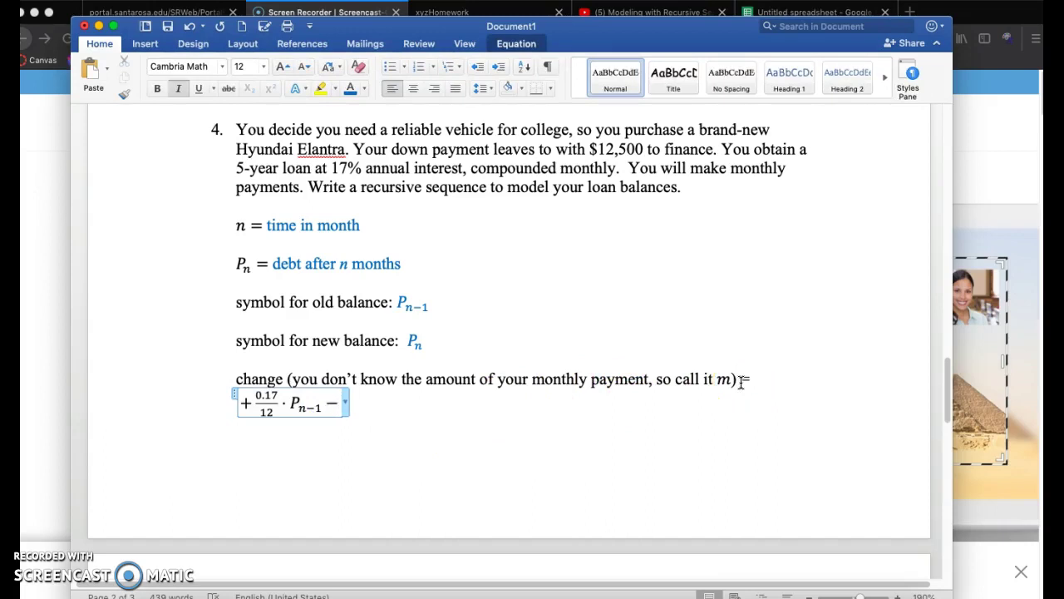
text(m)
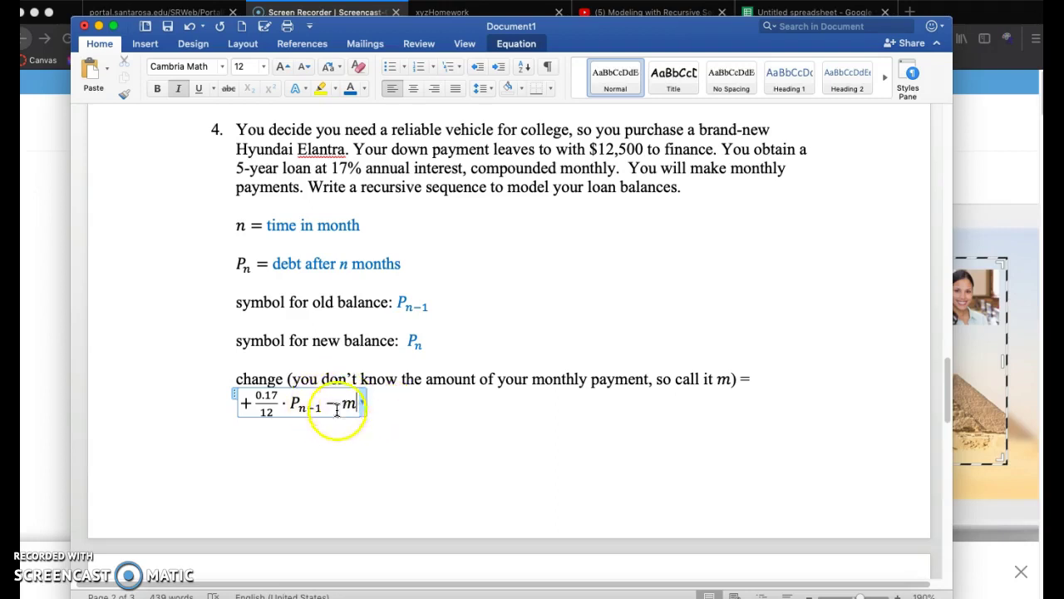
click(429, 408)
scroll(429, 409, down, 2)
scroll(429, 409, down, 2)
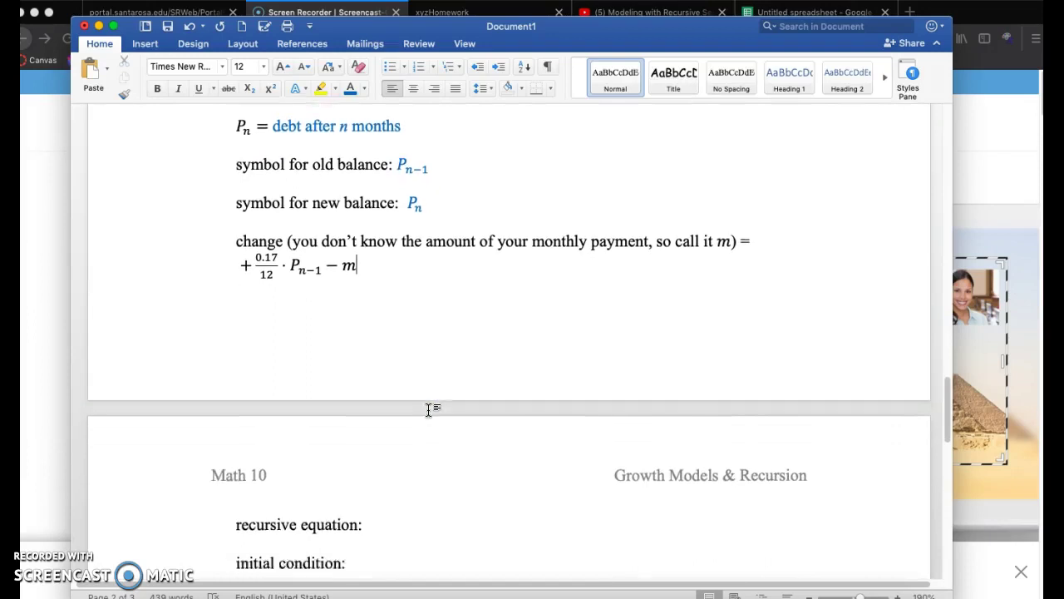
click(390, 503)
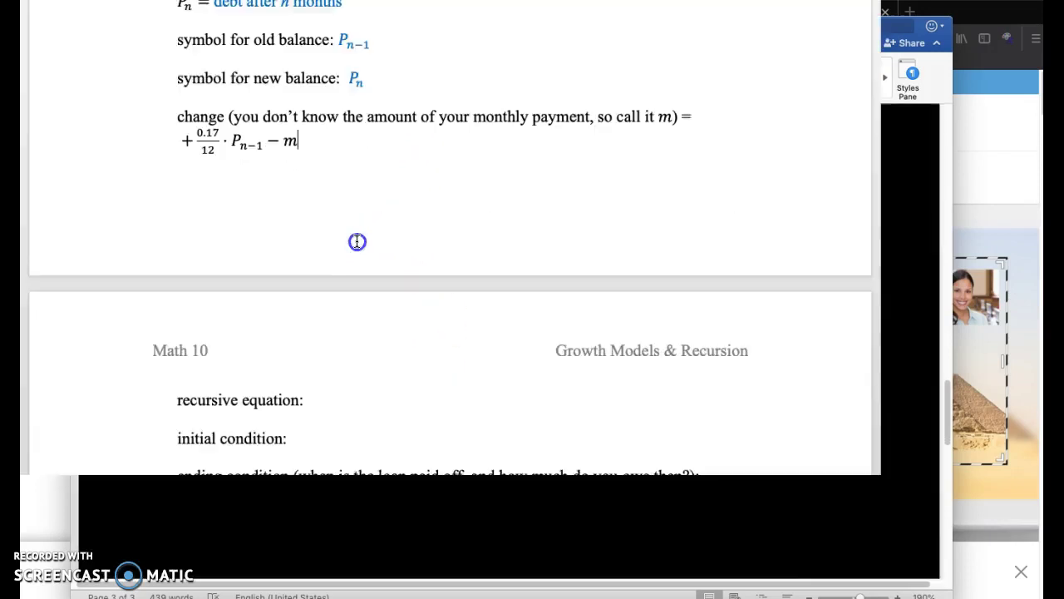
drag(357, 245, 239, 245)
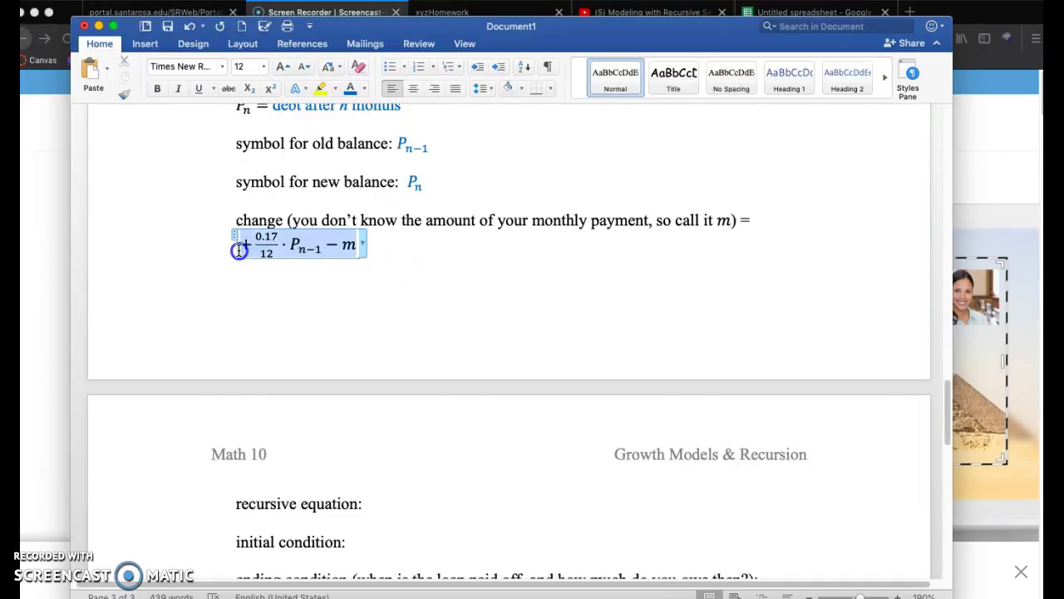
click(351, 88)
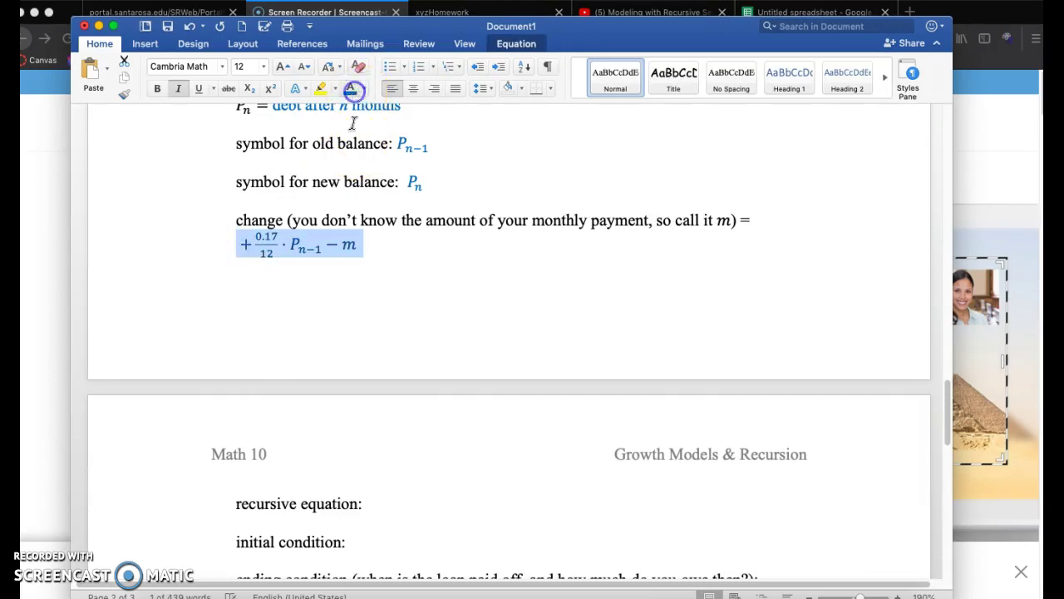
click(376, 510)
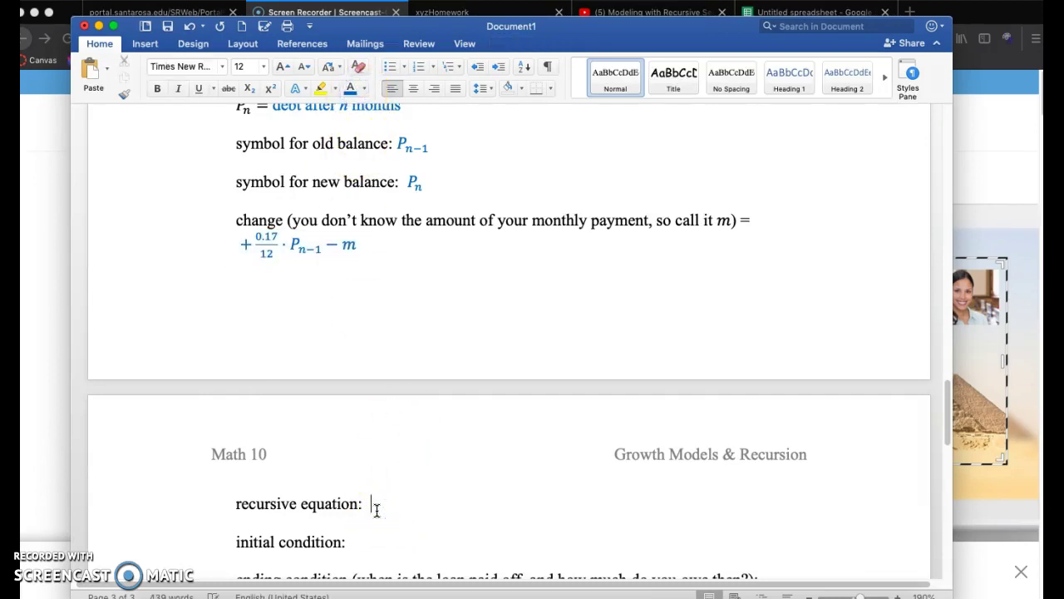
Start the recursive equation P_n = P_(n-1) after 'recursive equation:'.
key(ctrl+equal)
text(P)
text(_n)
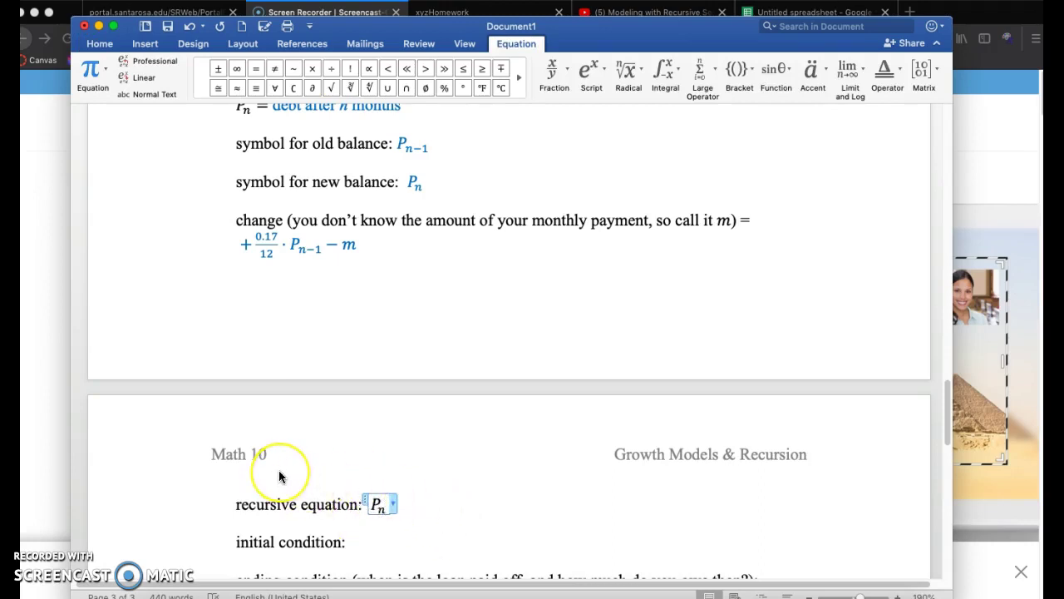
text( = P)
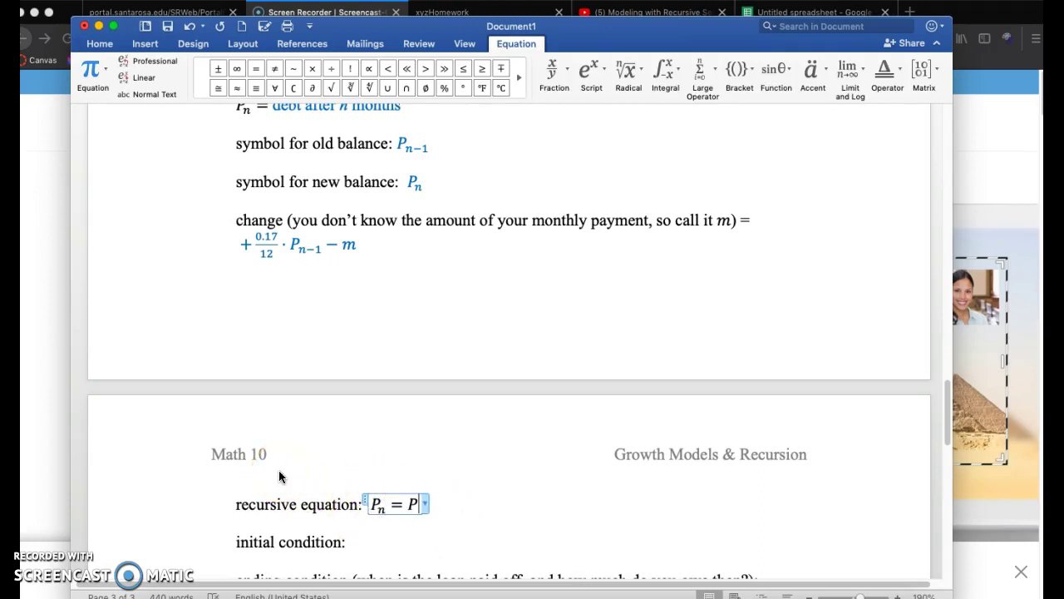
text(_(n)
key(BackSpace)
text((n)
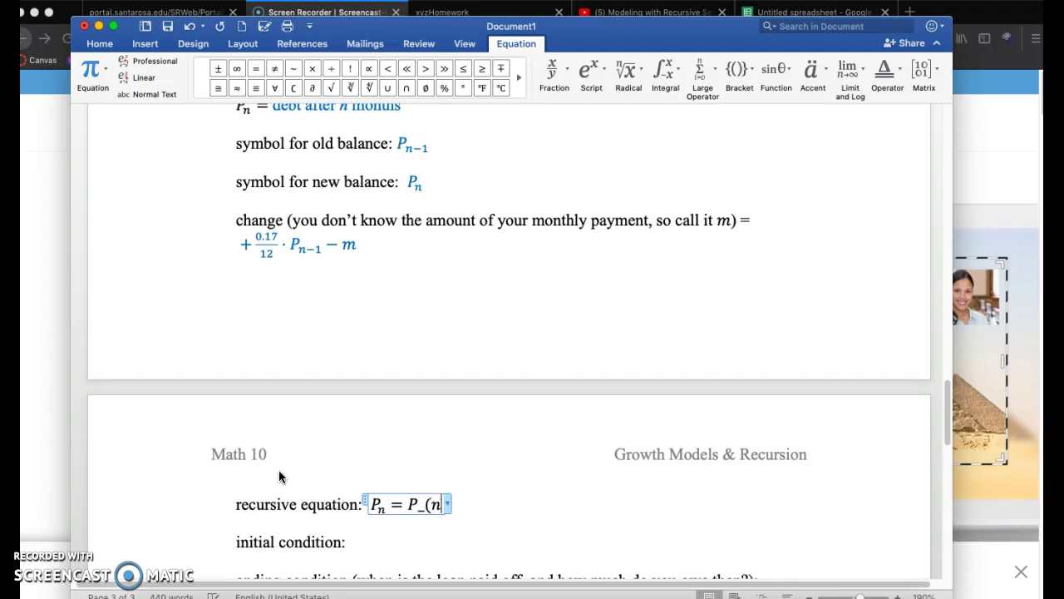
text(-1))
drag(392, 491, 438, 511)
Complete it with + 0.17/12 · P_(n-1) − m and select the equation for recolouring.
text(+)
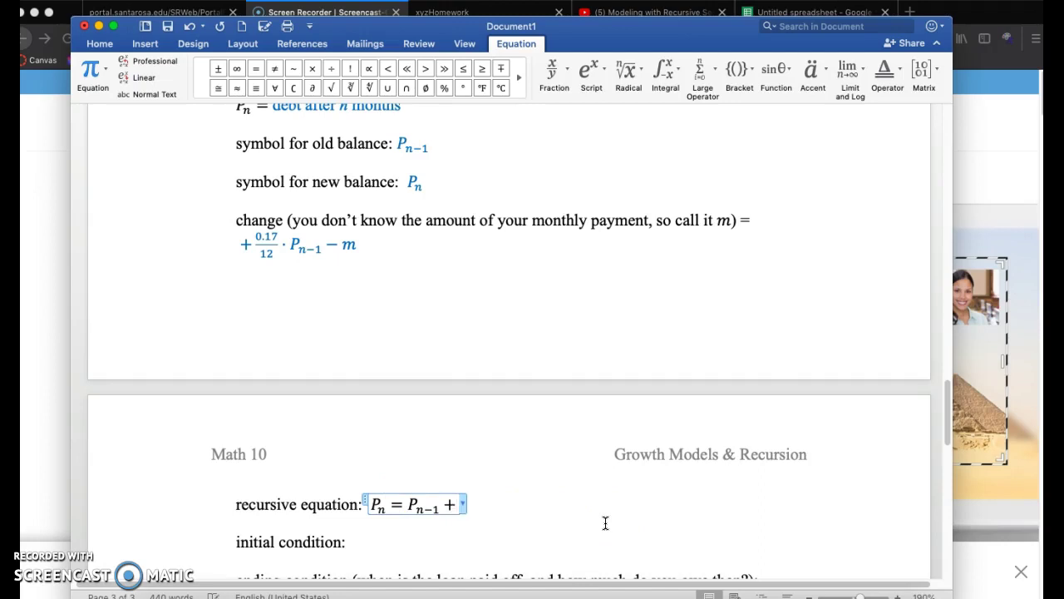
text(0.1712)
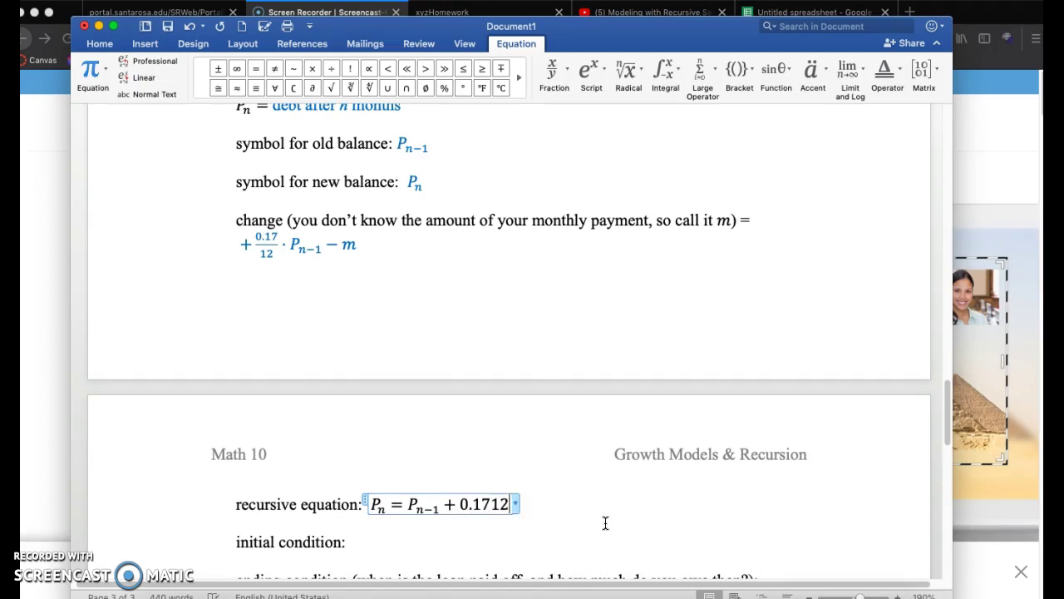
key(BackSpace)
key(BackSpace)
text(/12)
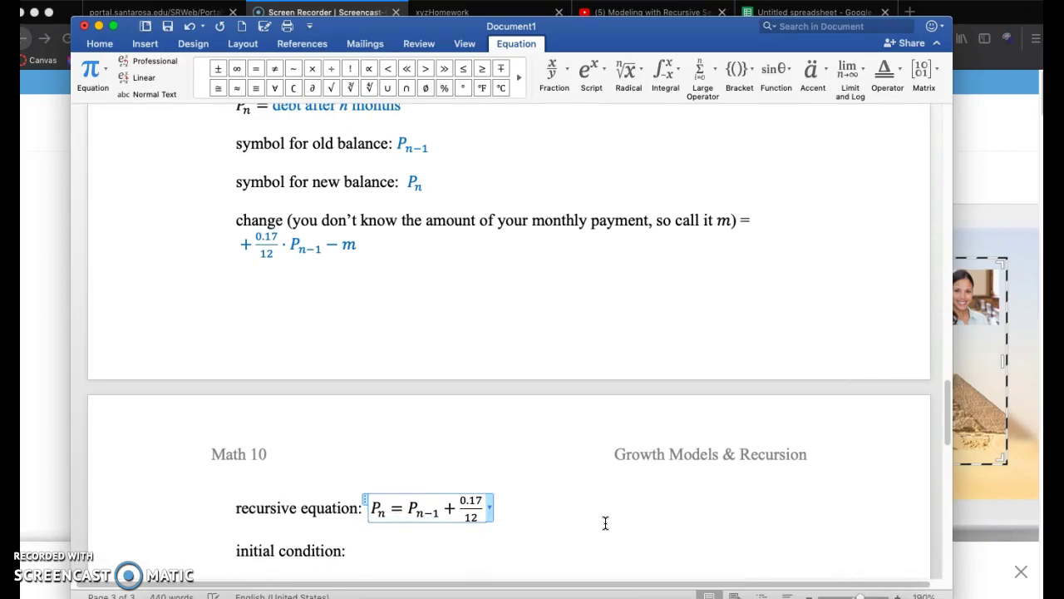
text(\cdot P_)
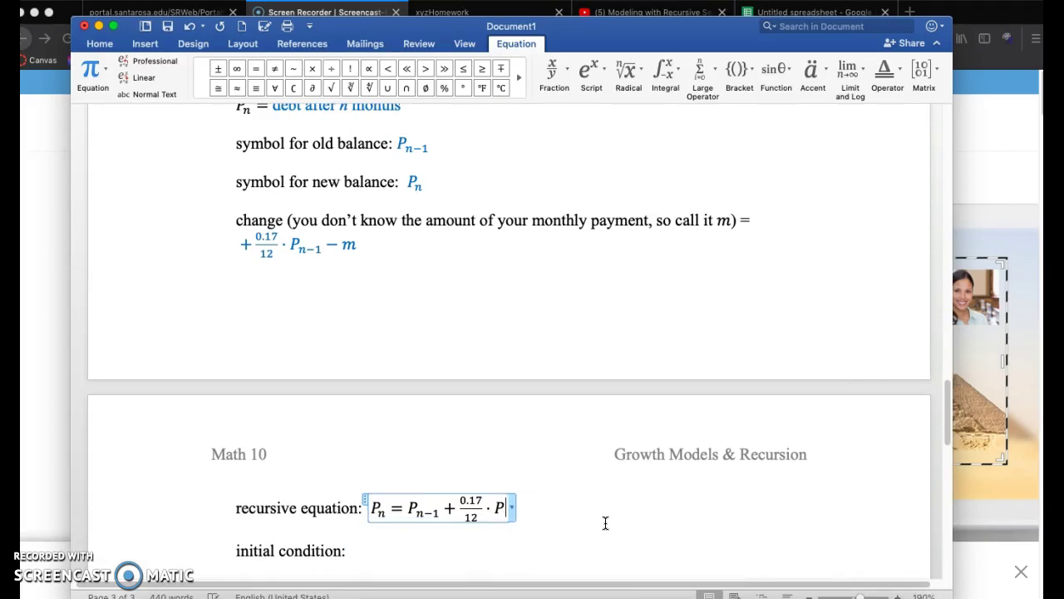
text(n)
key(BackSpace)
text(()
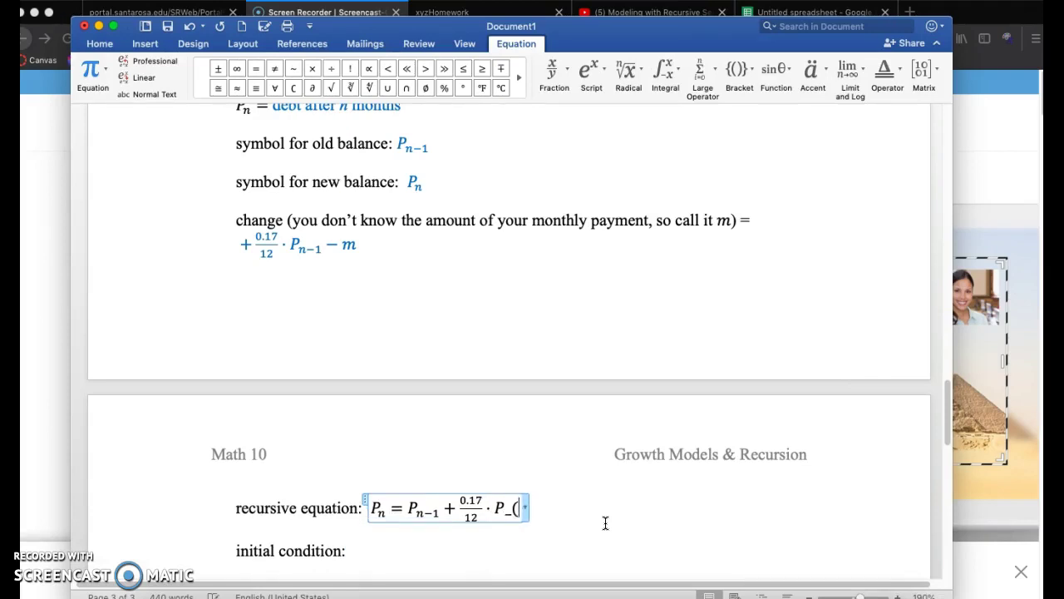
text(n-1))
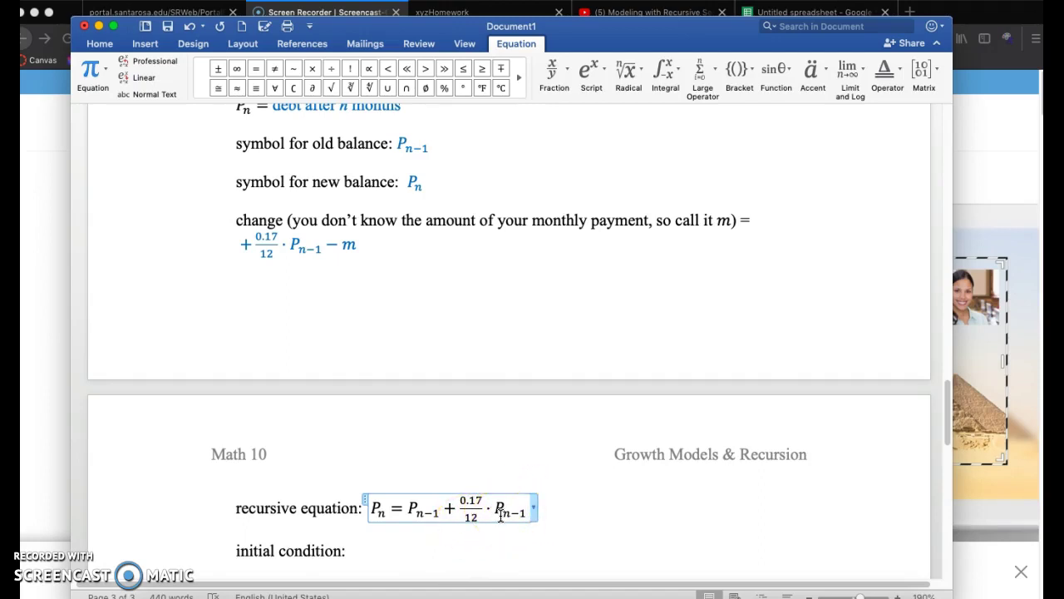
text(-)
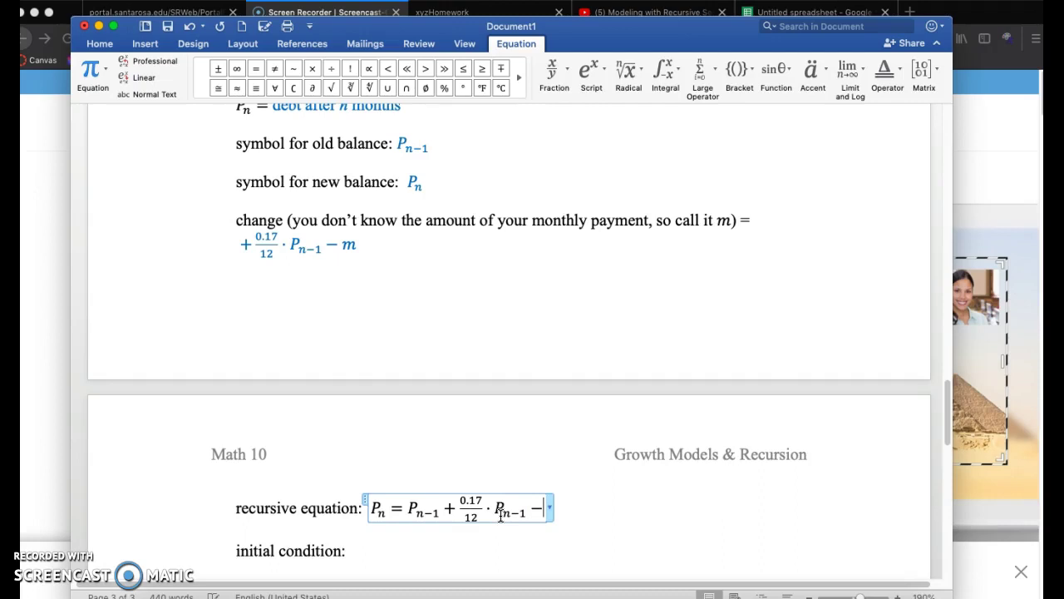
text(m)
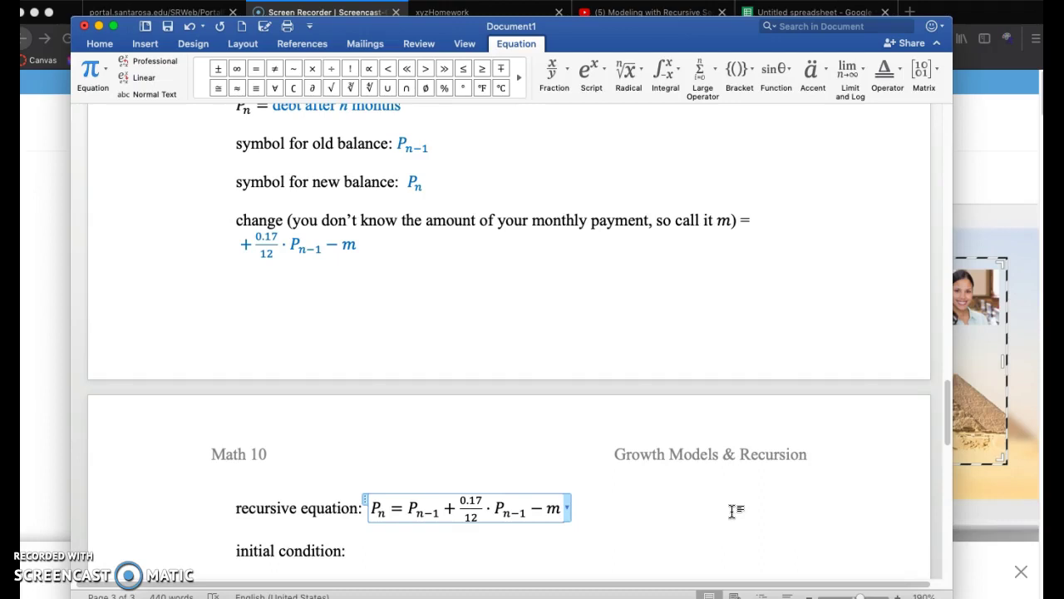
click(626, 520)
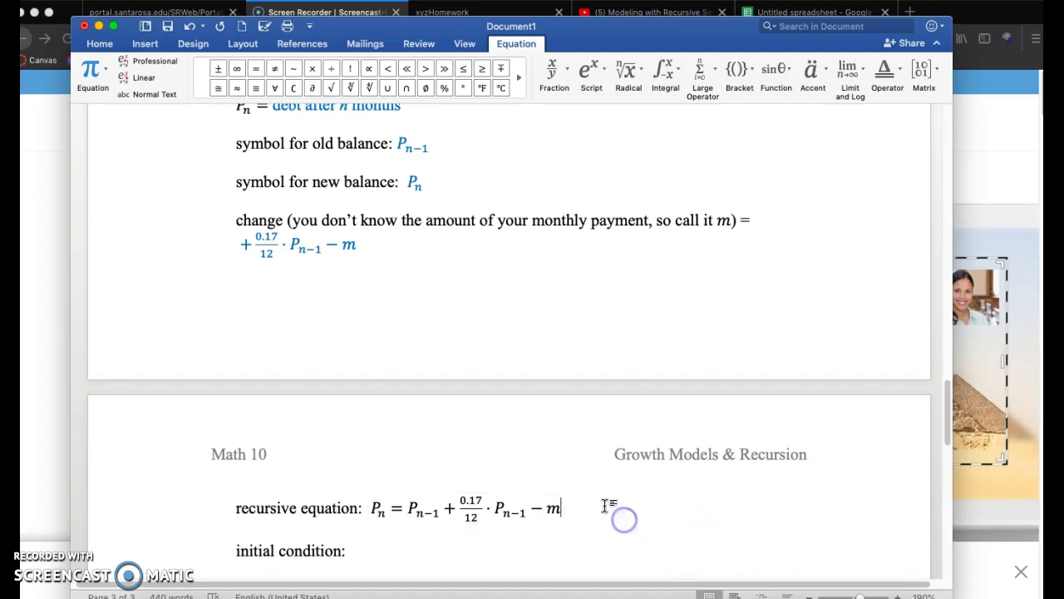
drag(623, 518, 373, 506)
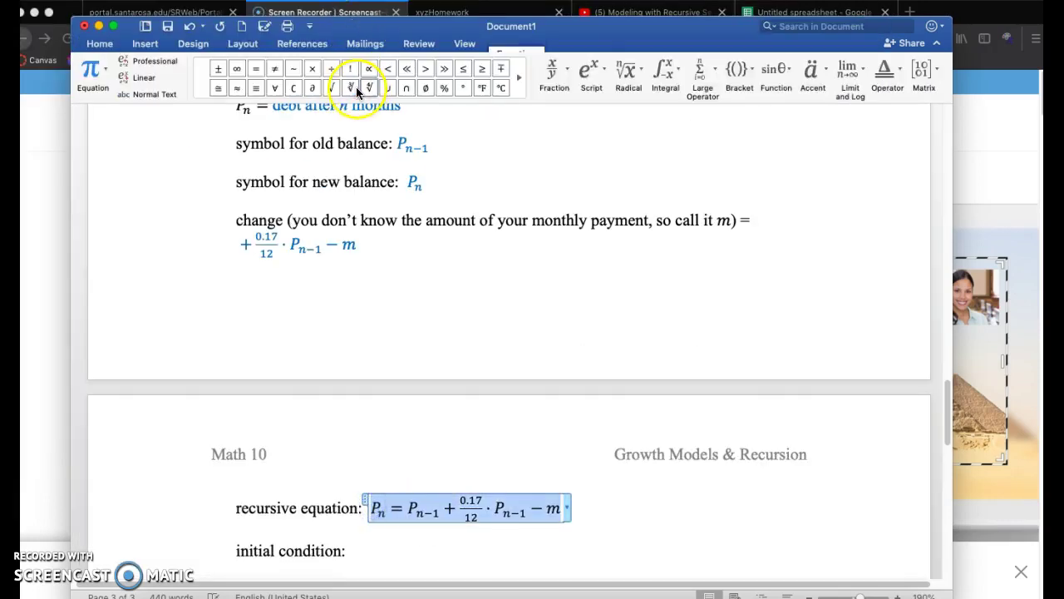
click(99, 44)
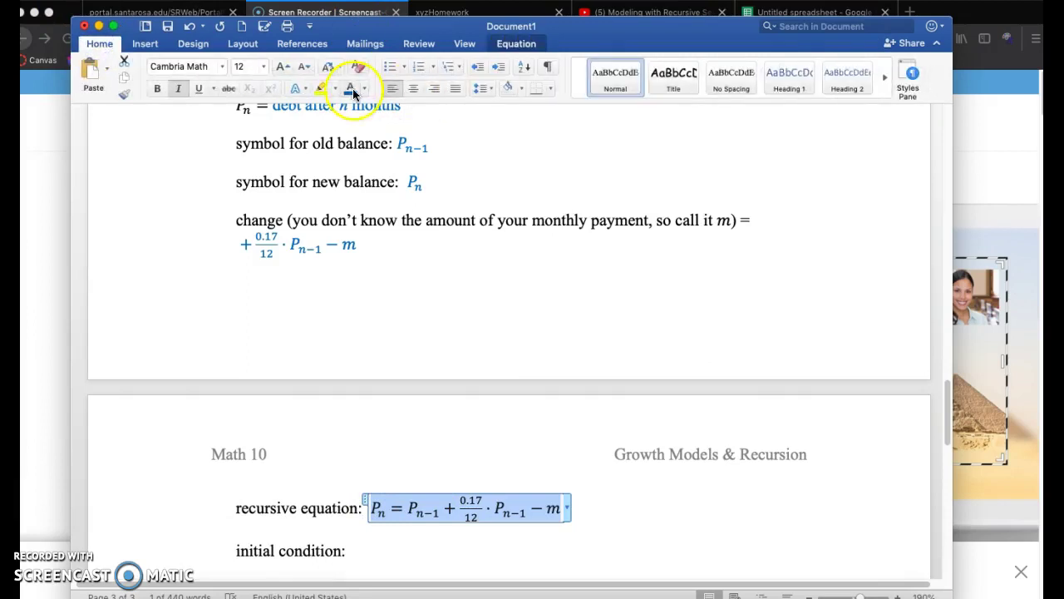
Insert the equation P₀ = 12,500 after 'initial condition:'.
click(382, 544)
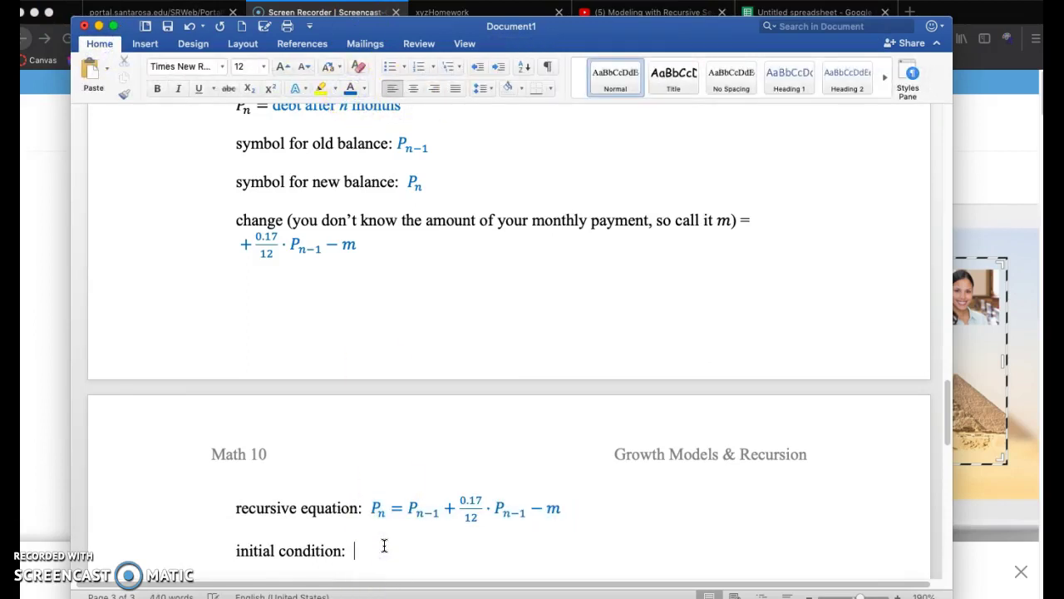
key(ctrl+equal)
text(P0 )
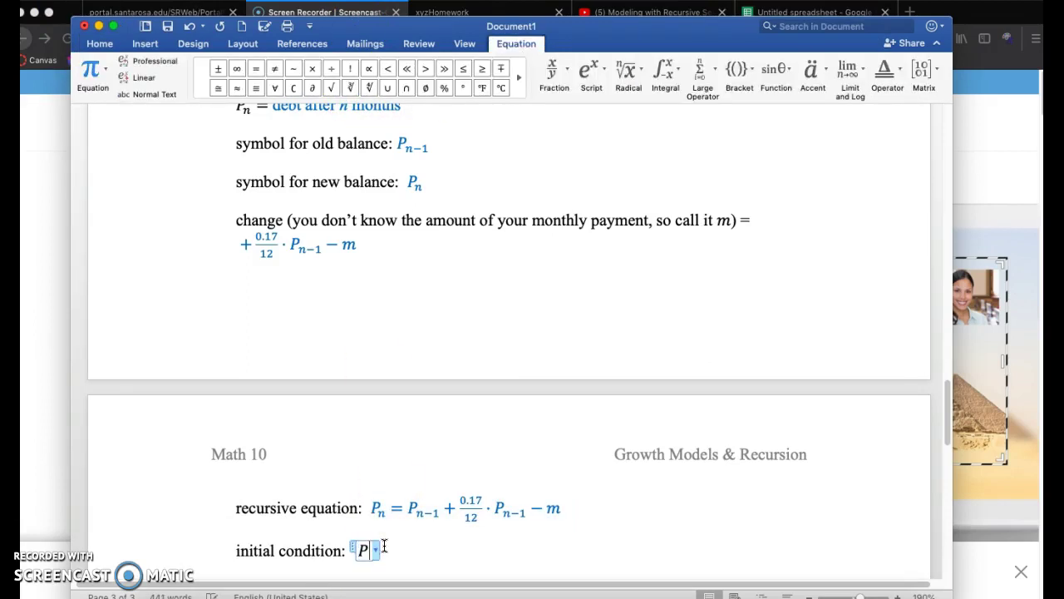
text(=)
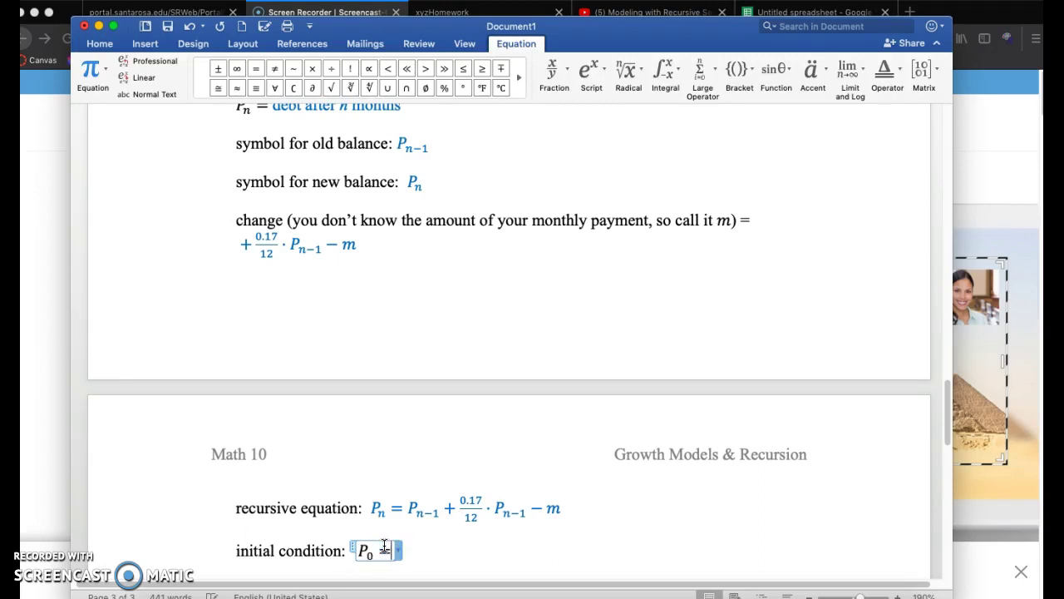
scroll(475, 494, up, 10)
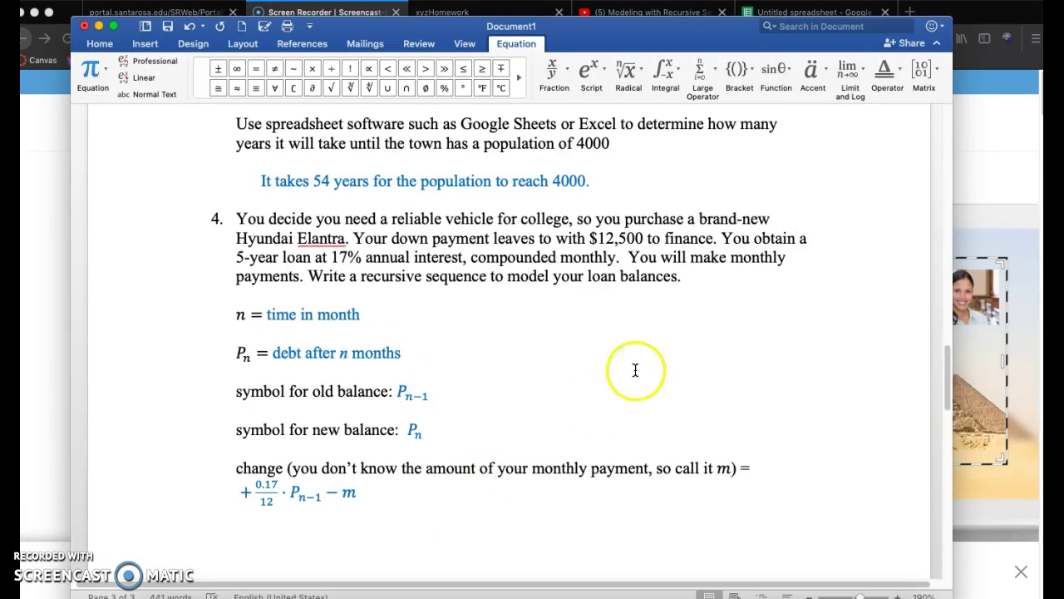
scroll(637, 311, down, 15)
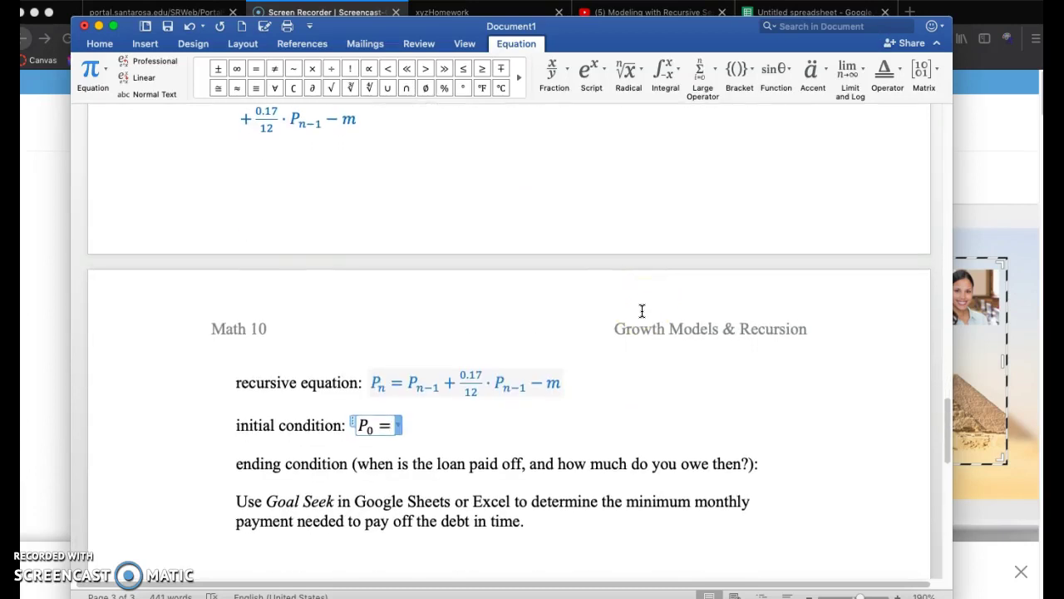
text(12,500)
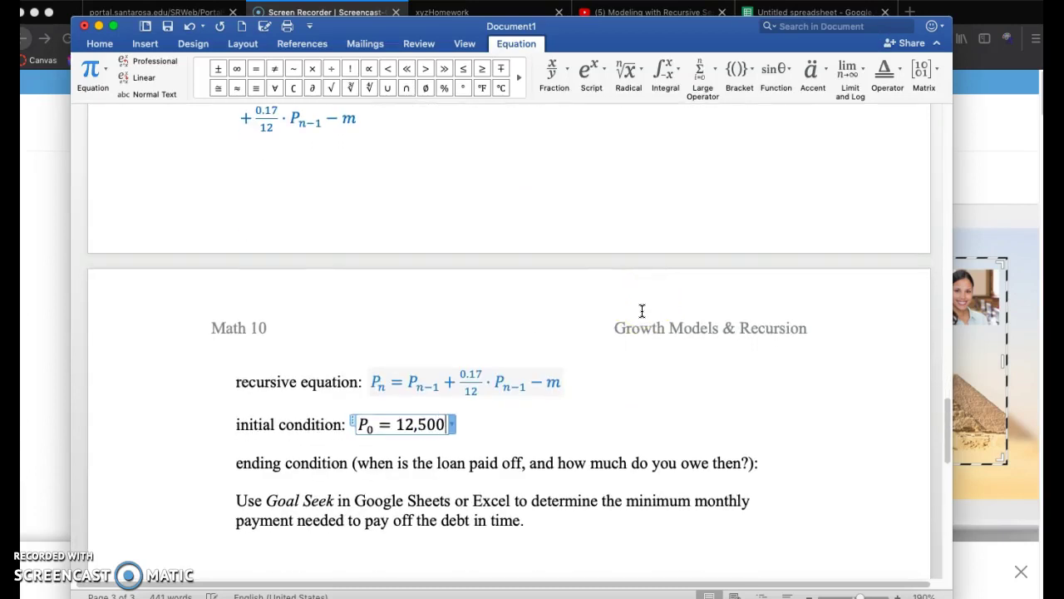
click(623, 375)
Colour the P₀ = 12,500 equation blue, undoing an accidental cube-root replacement.
click(359, 424)
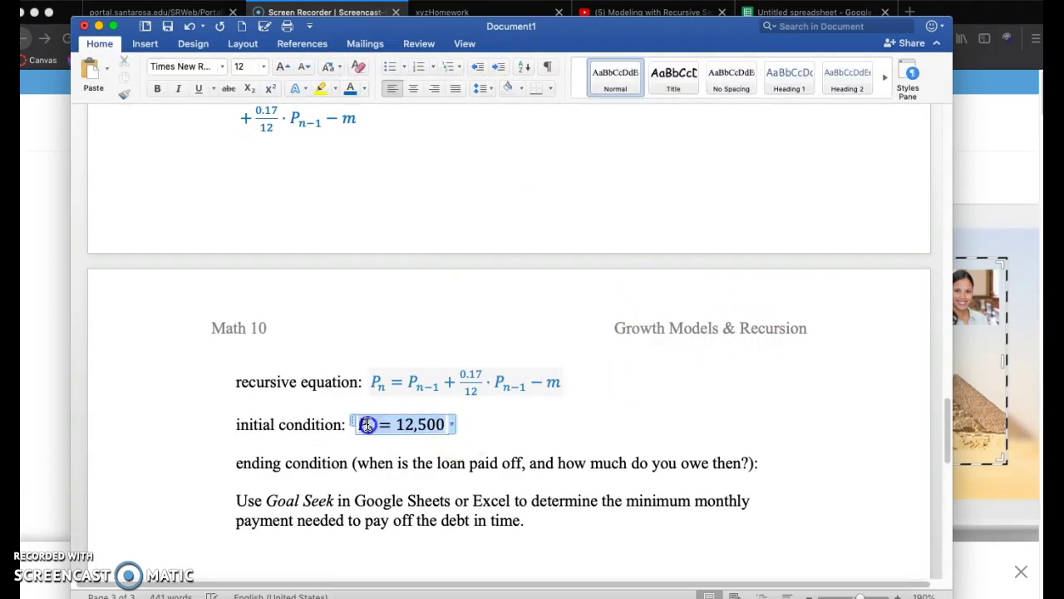
drag(453, 427, 349, 427)
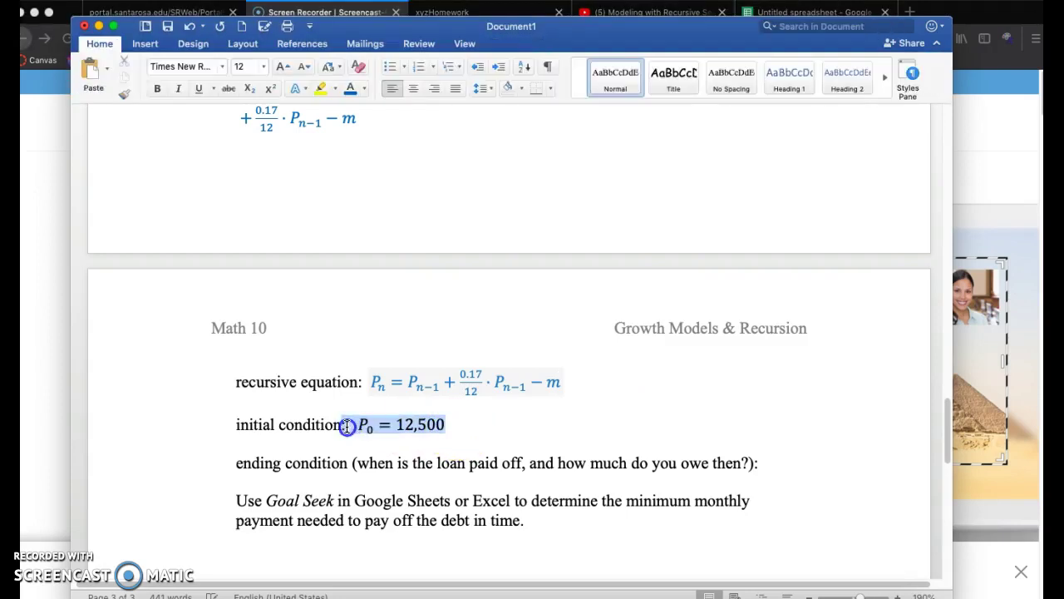
click(351, 87)
key(super+z)
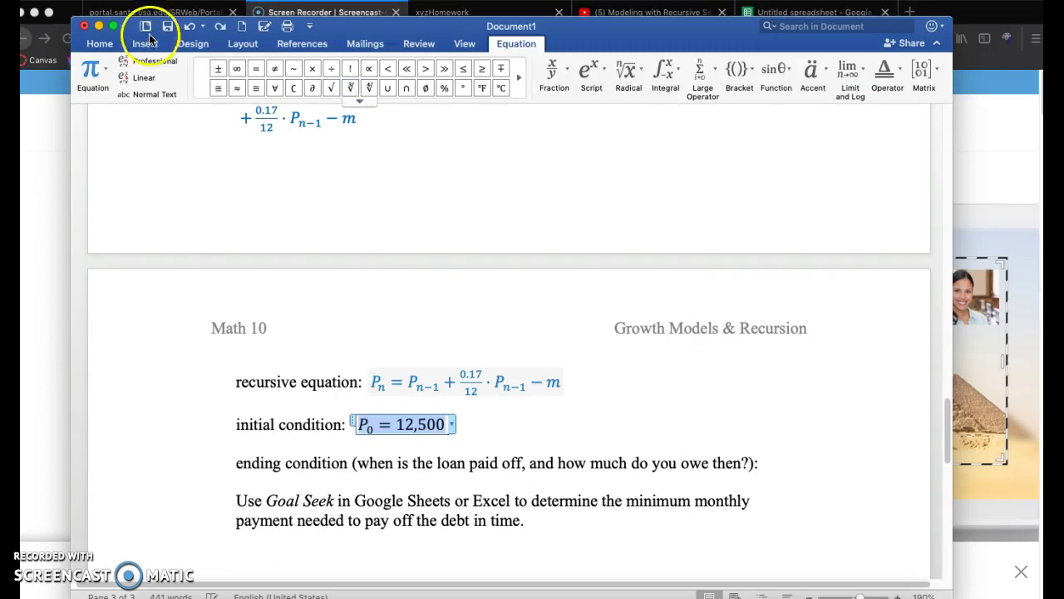
click(100, 43)
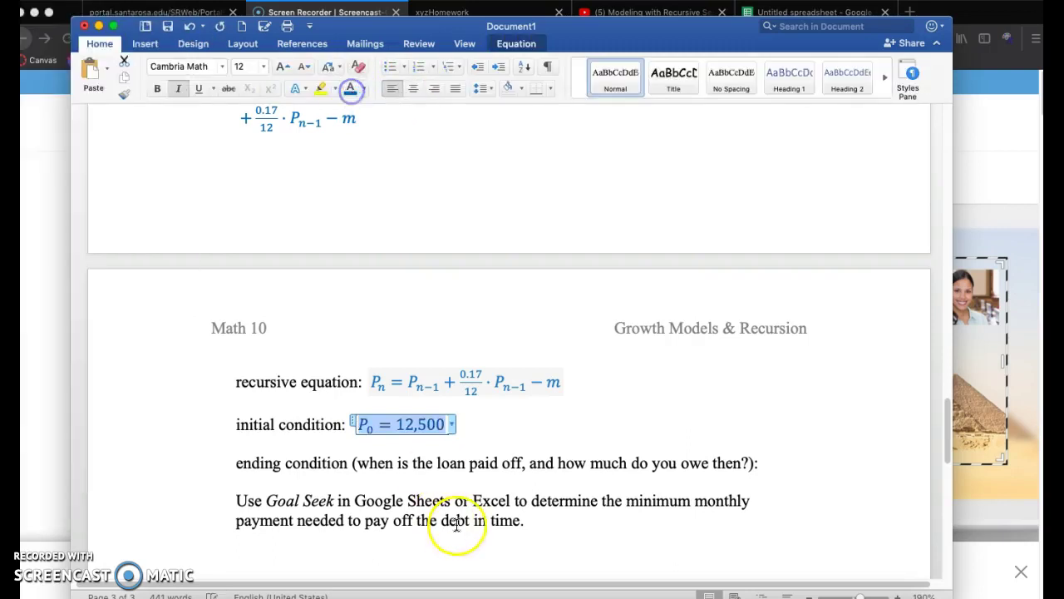
click(490, 438)
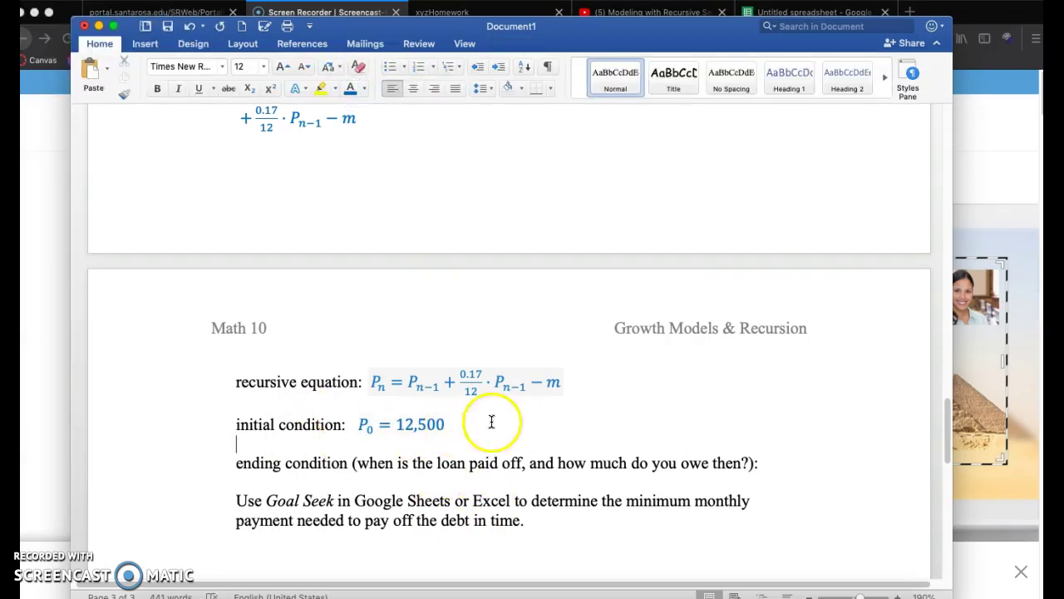
Write the line explaining that 5 years equals 60 months under the ending condition.
click(764, 464)
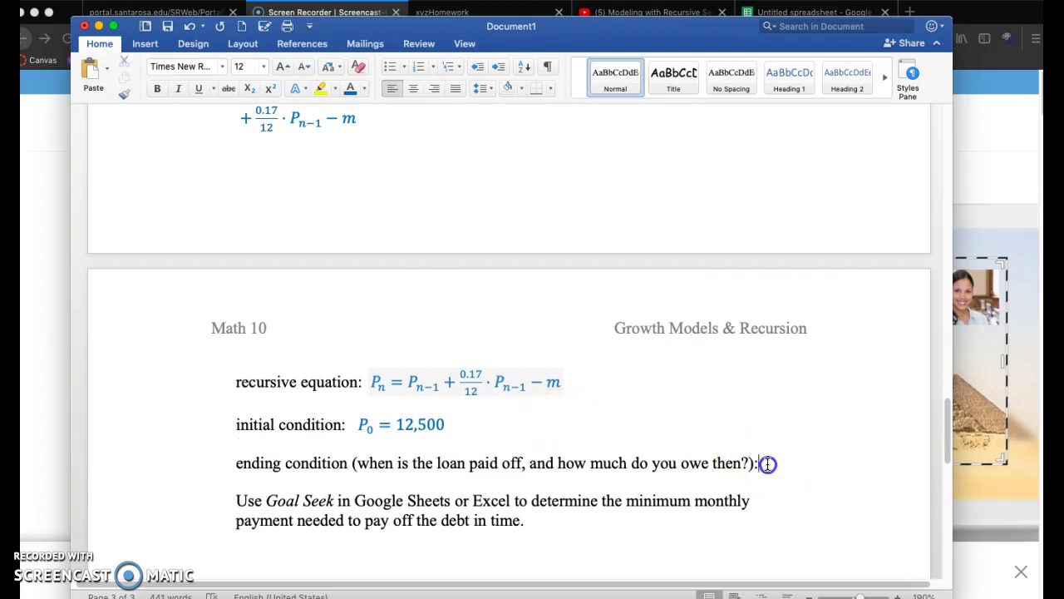
key(Return)
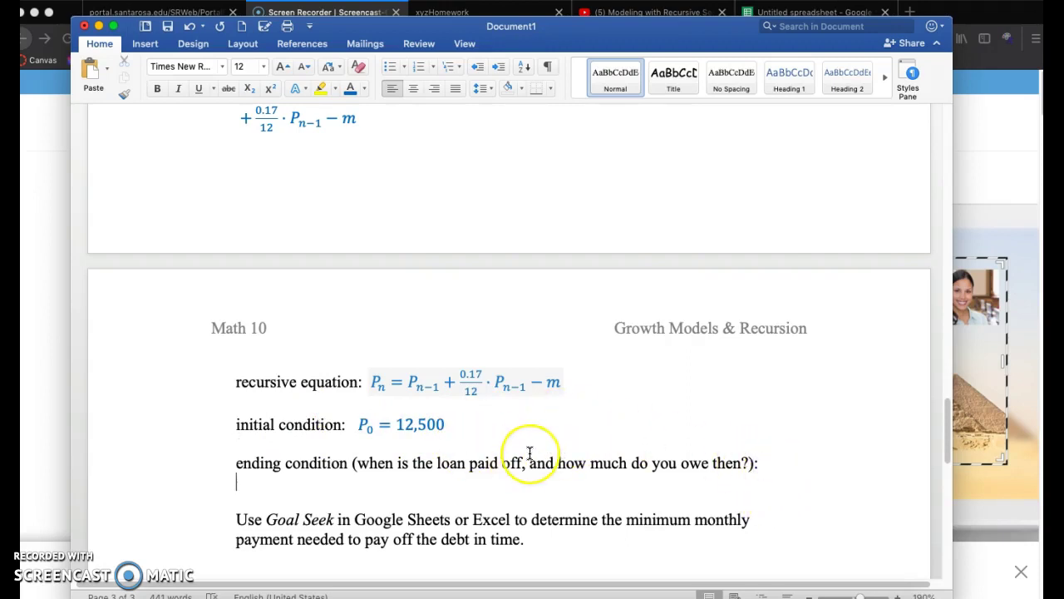
key(Return)
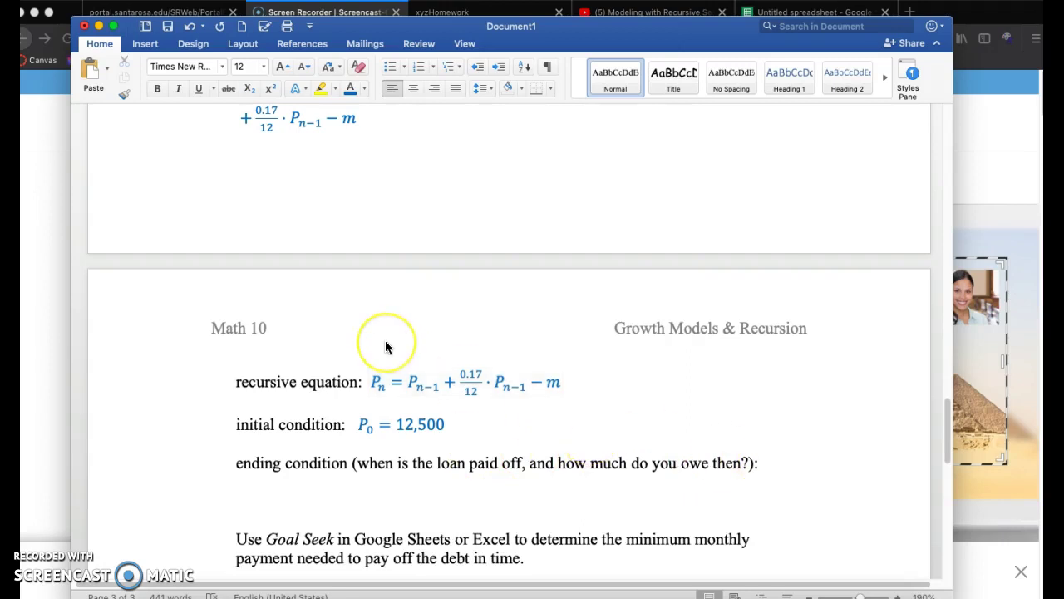
scroll(385, 340, up, 10)
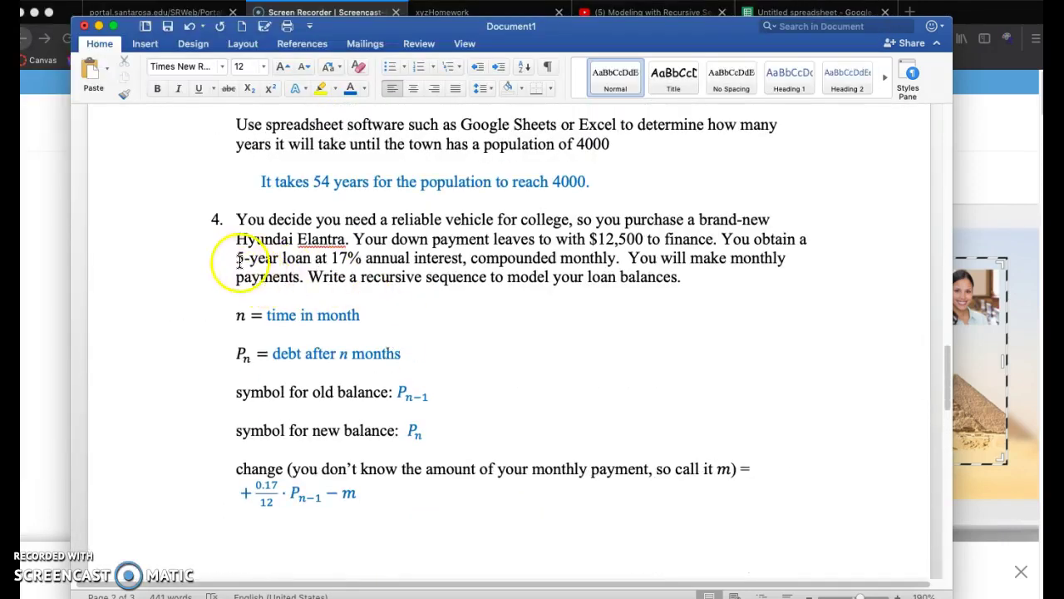
drag(237, 258, 274, 257)
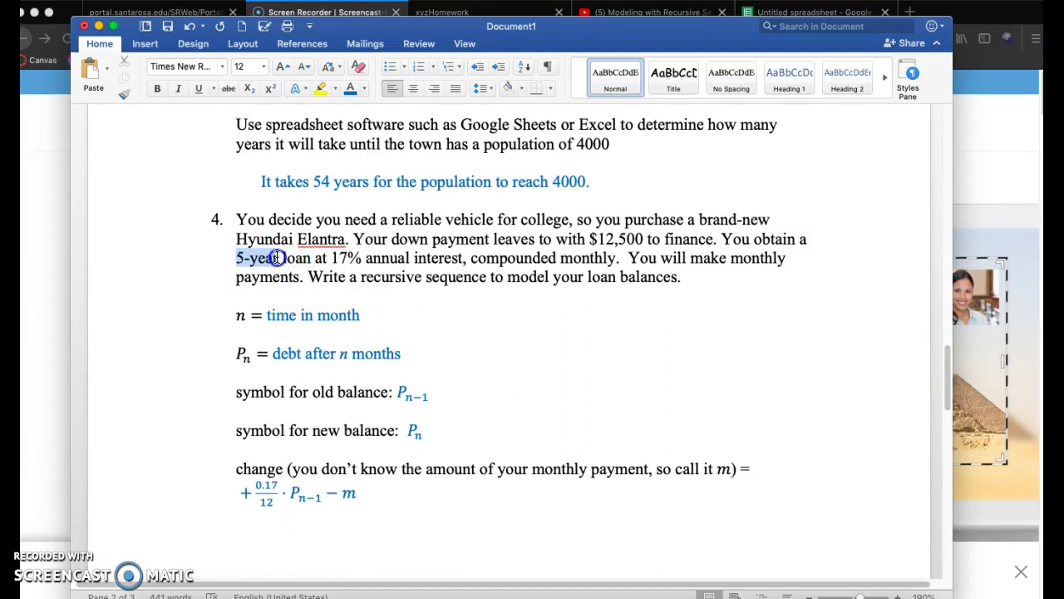
scroll(385, 346, down, 10)
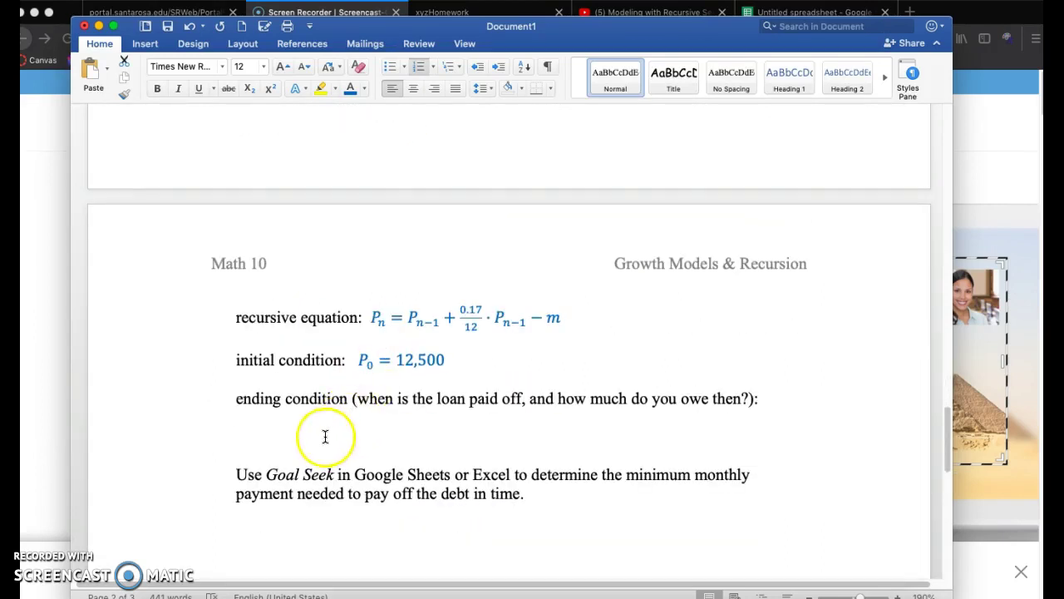
click(325, 437)
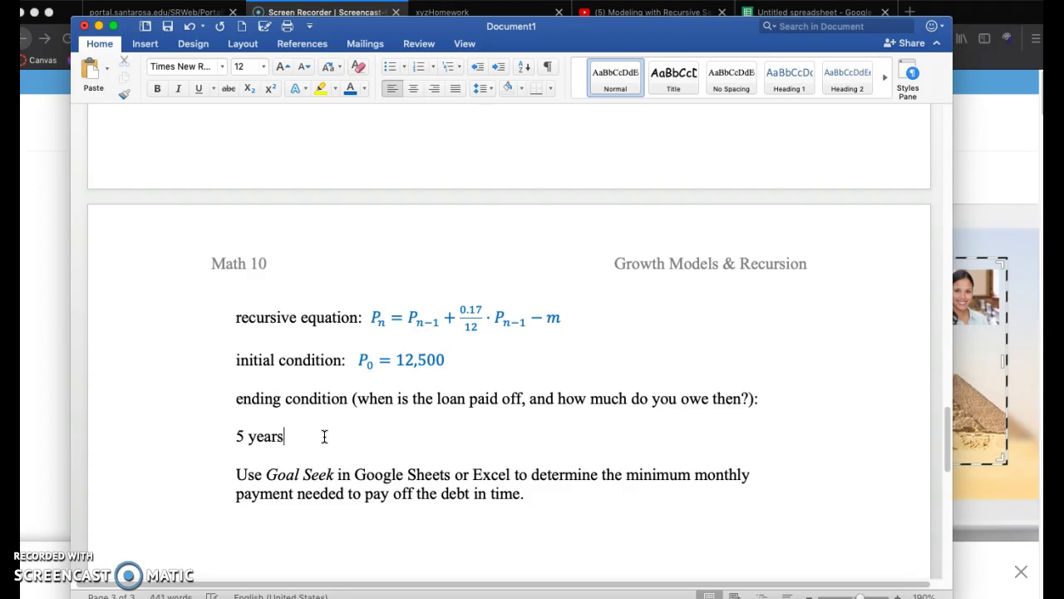
text(5 years is s)
key(BackSpace)
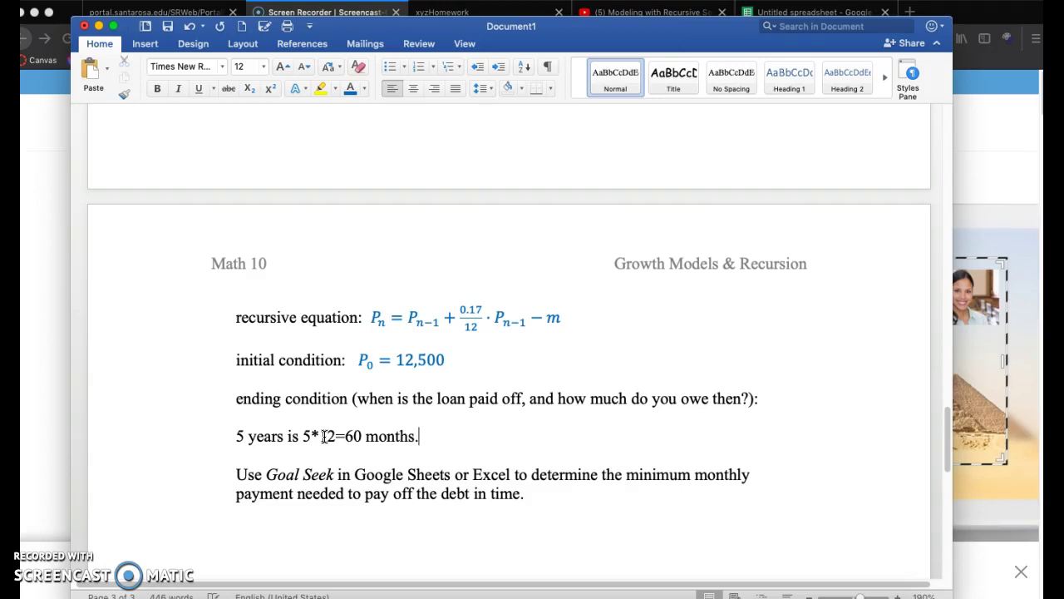
text(, so you want to clear debt in 60 months)
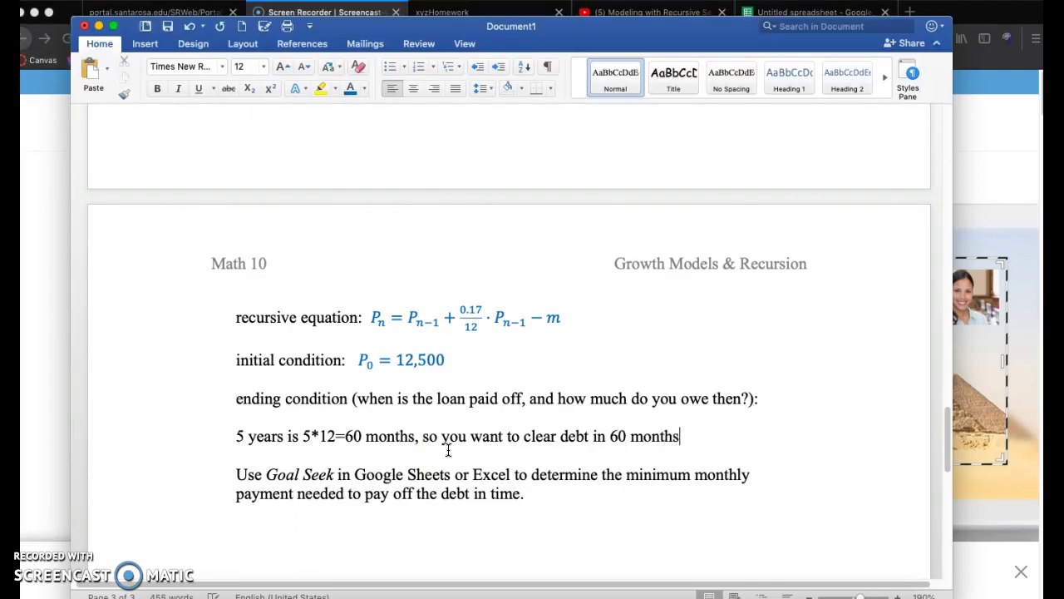
text(:)
key(Return)
Add the equation P₆₀ = 0 and colour it and the 60-month line blue.
key(ctrl+equal)
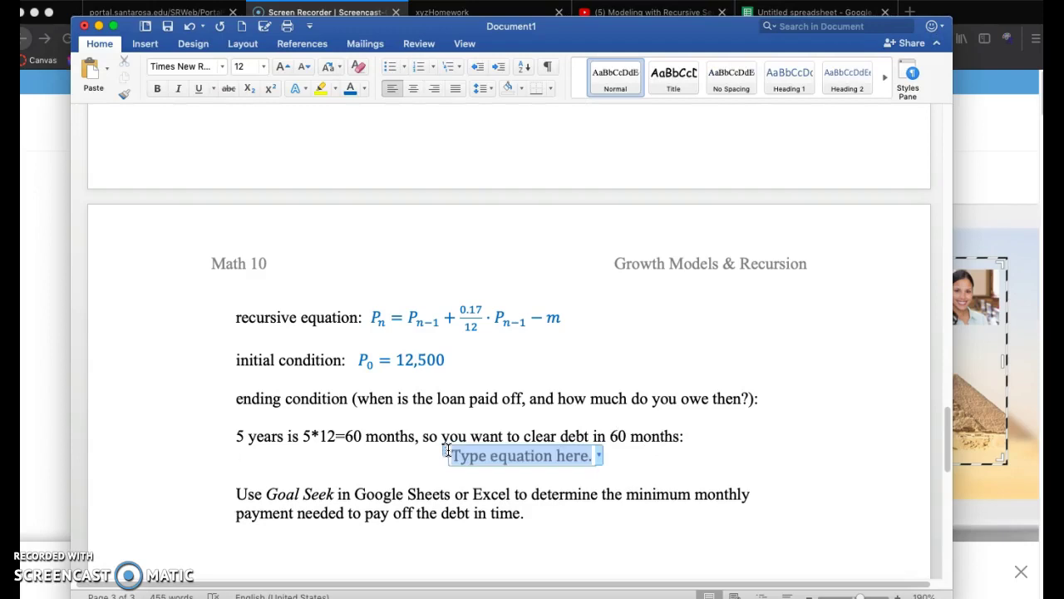
text(P_)
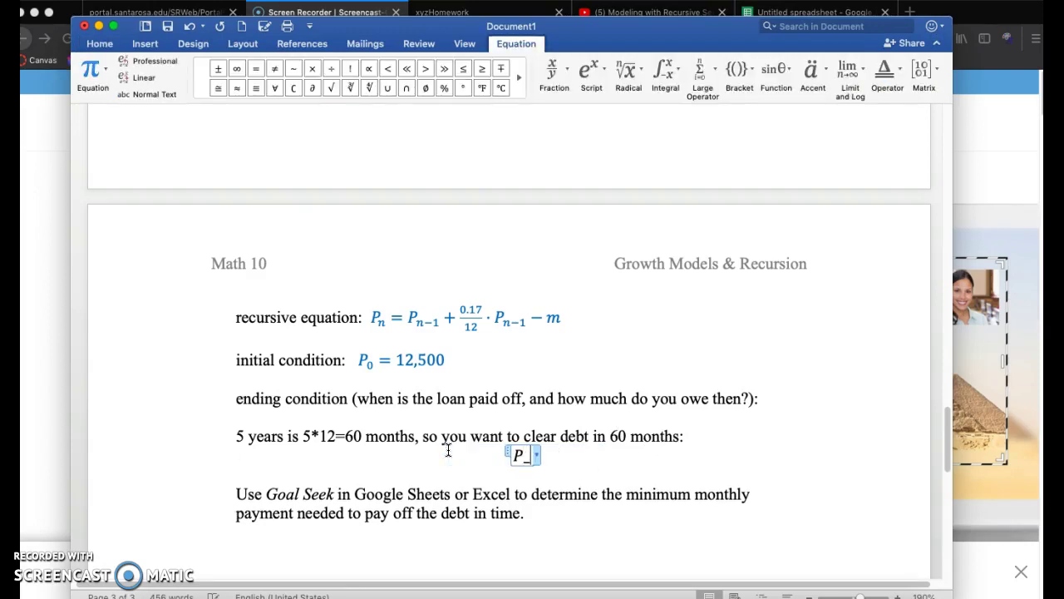
text(60 = )
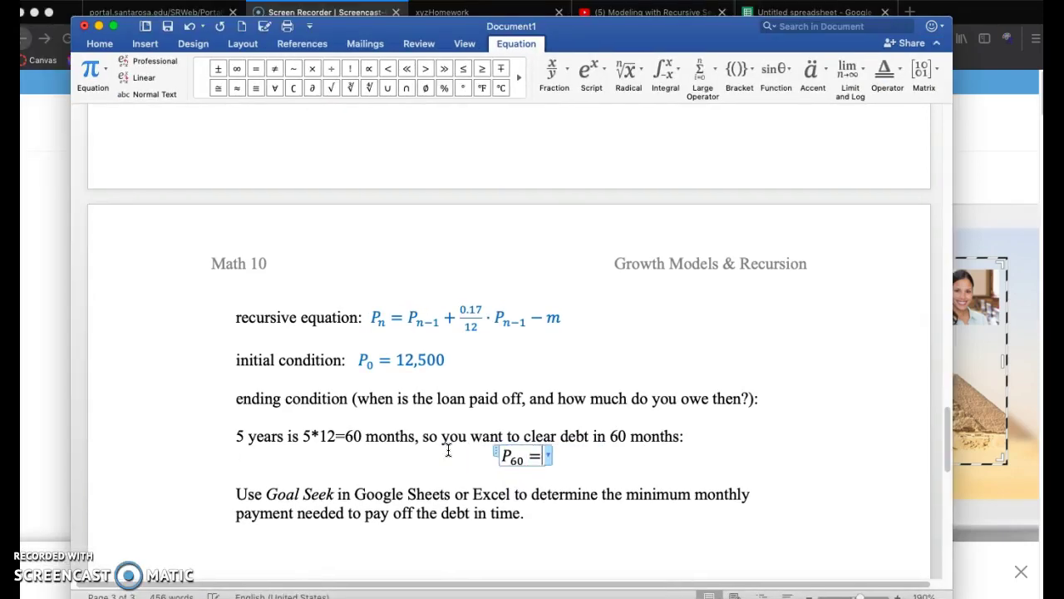
text(0)
click(622, 487)
click(559, 461)
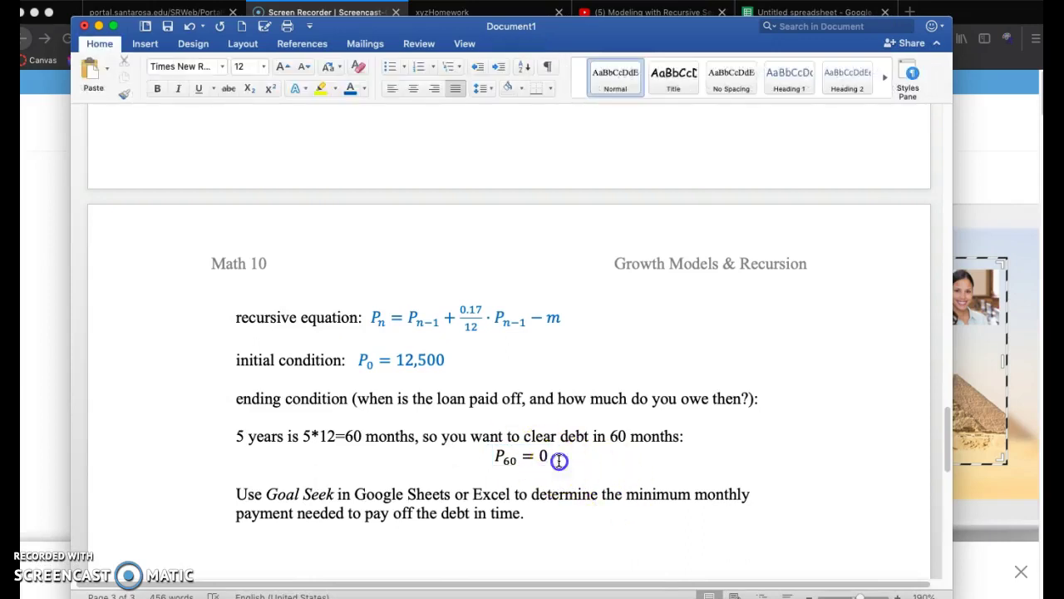
drag(559, 460, 235, 442)
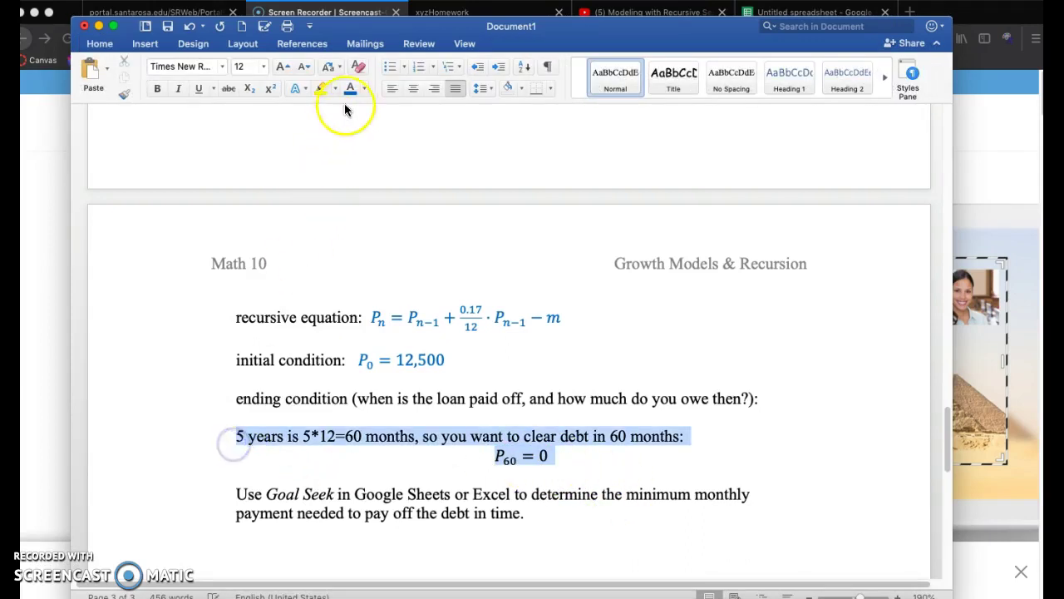
key(ctrl+=)
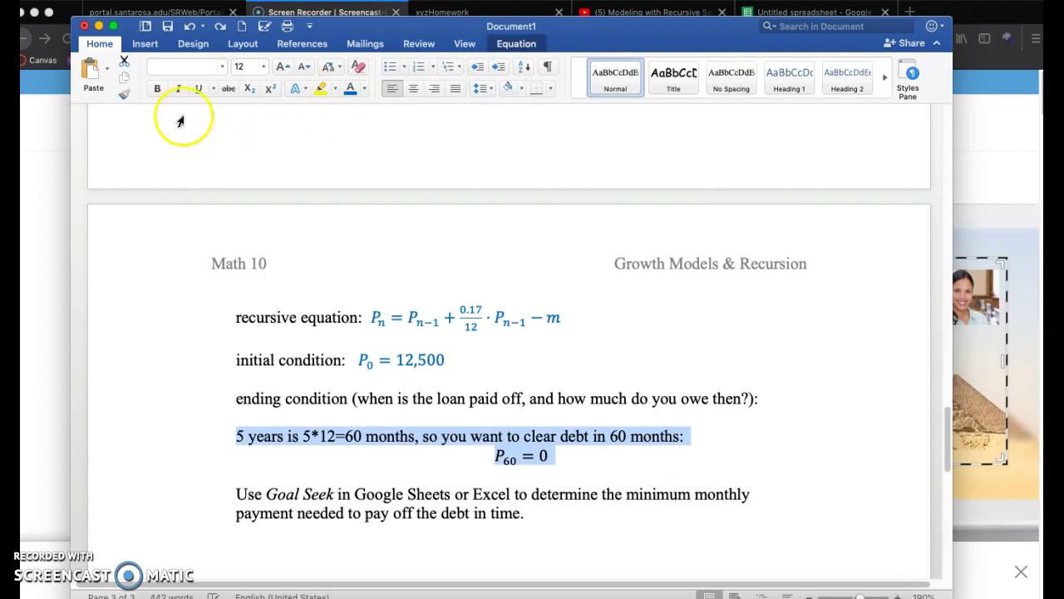
click(350, 88)
click(605, 458)
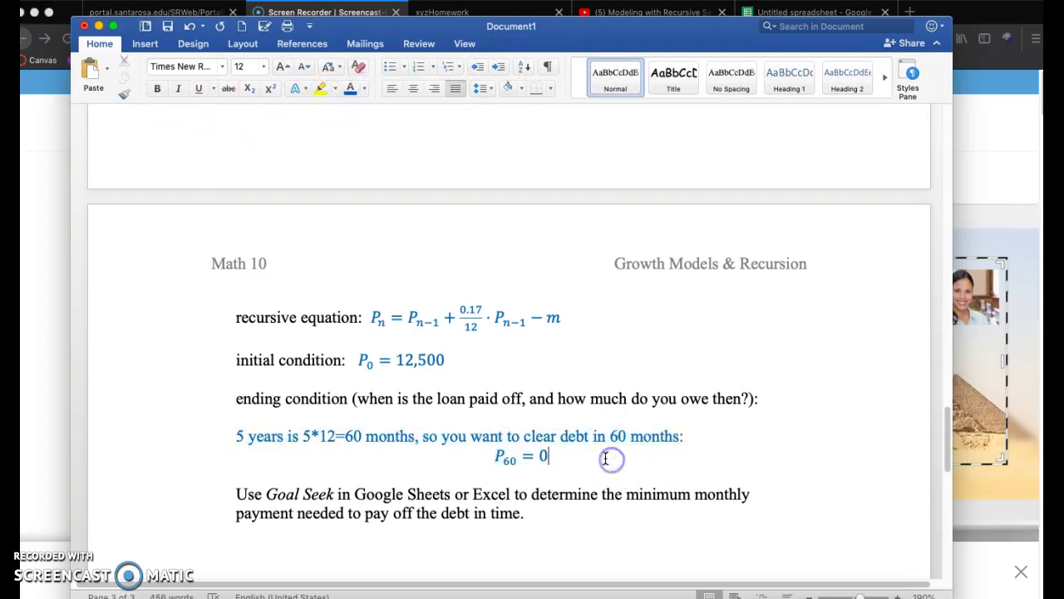
click(718, 437)
key(Return)
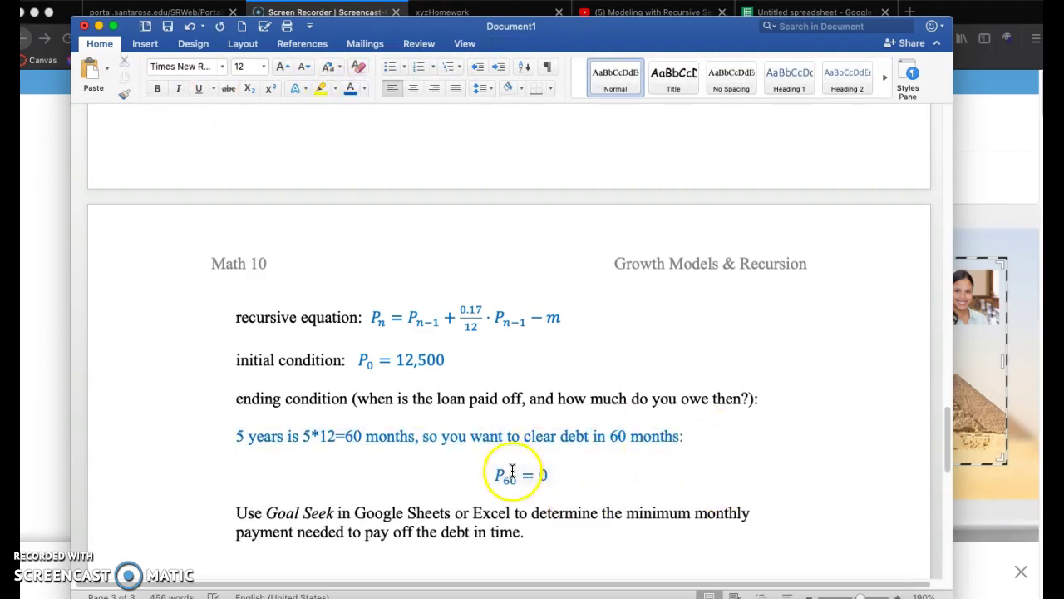
click(546, 473)
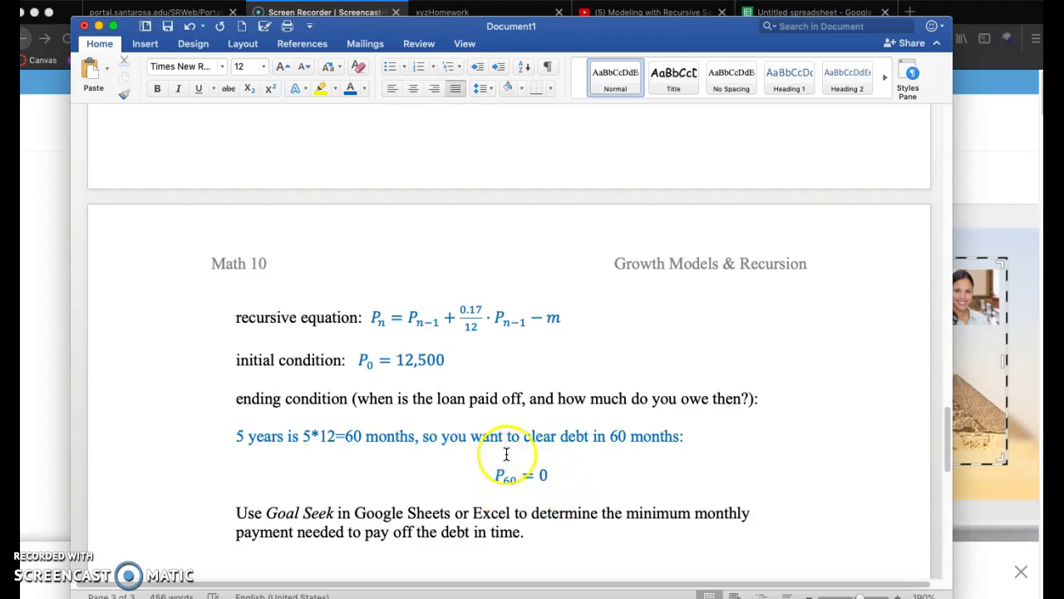
Scroll through the handout's Goal Seek instructions.
scroll(506, 454, down, 2)
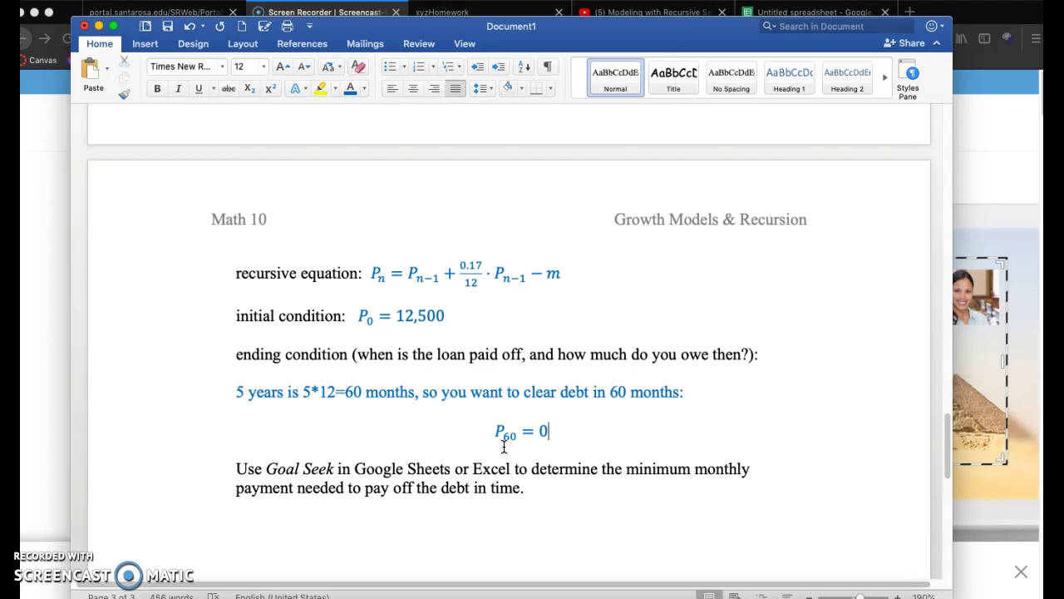
scroll(503, 443, up, 2)
scroll(459, 385, down, 4)
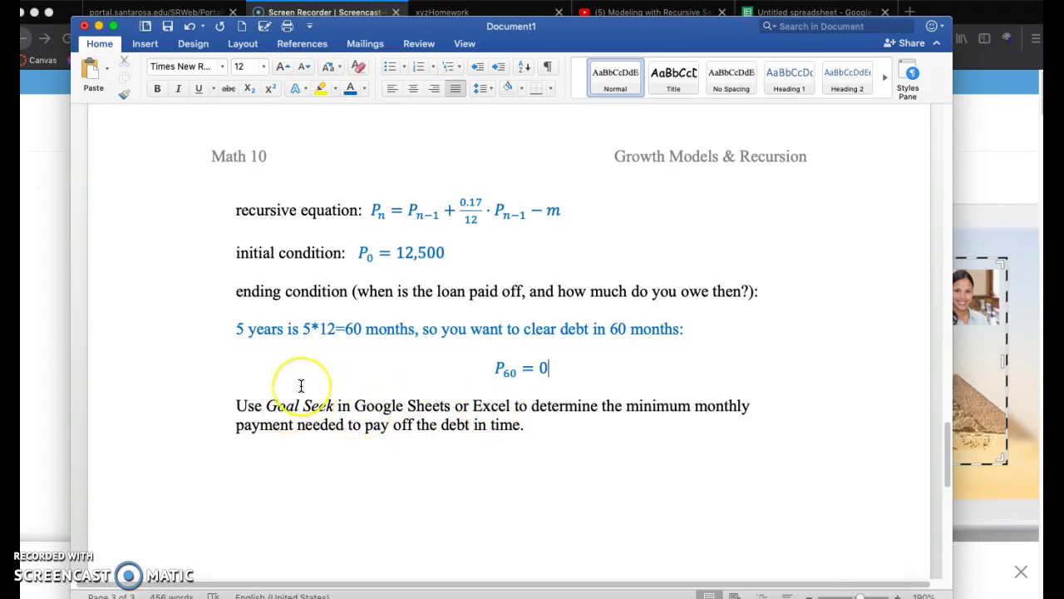
scroll(299, 385, down, 2)
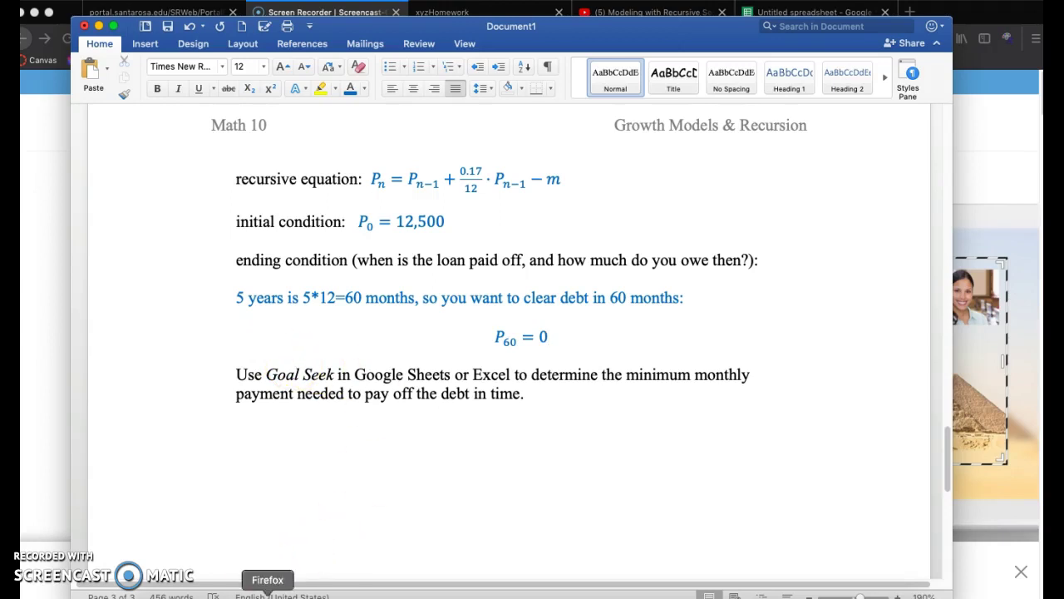
Return to the empty Untitled spreadsheet, select A1, and open the Add-ons menu.
click(267, 592)
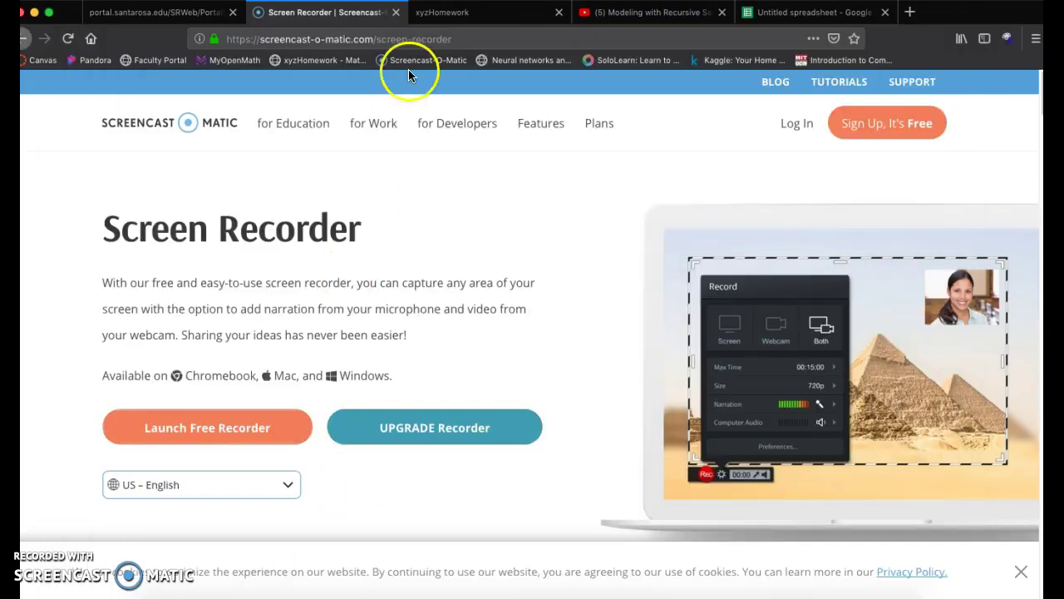
click(787, 12)
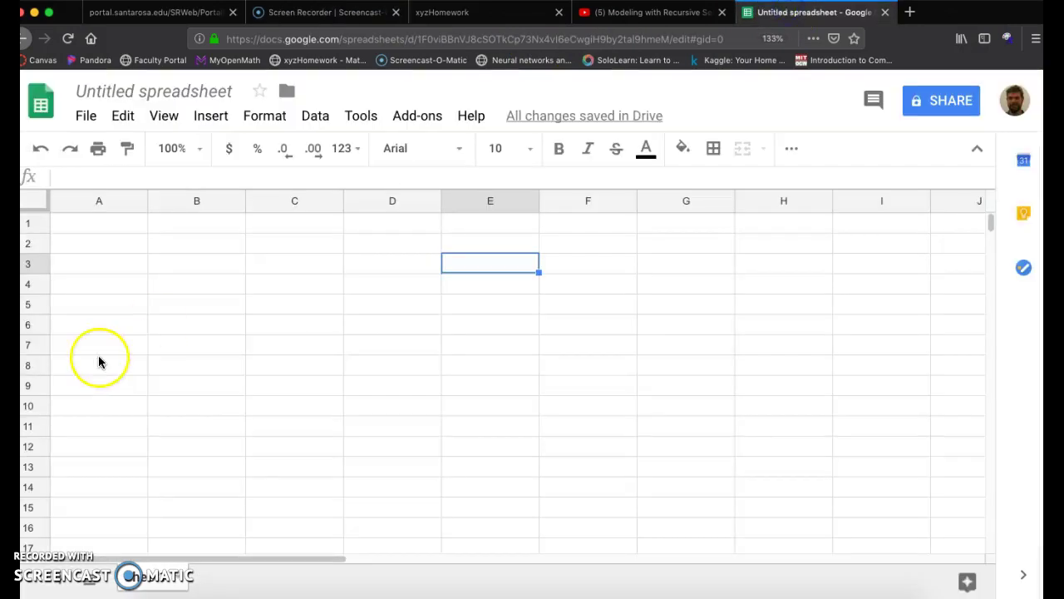
click(127, 267)
click(126, 221)
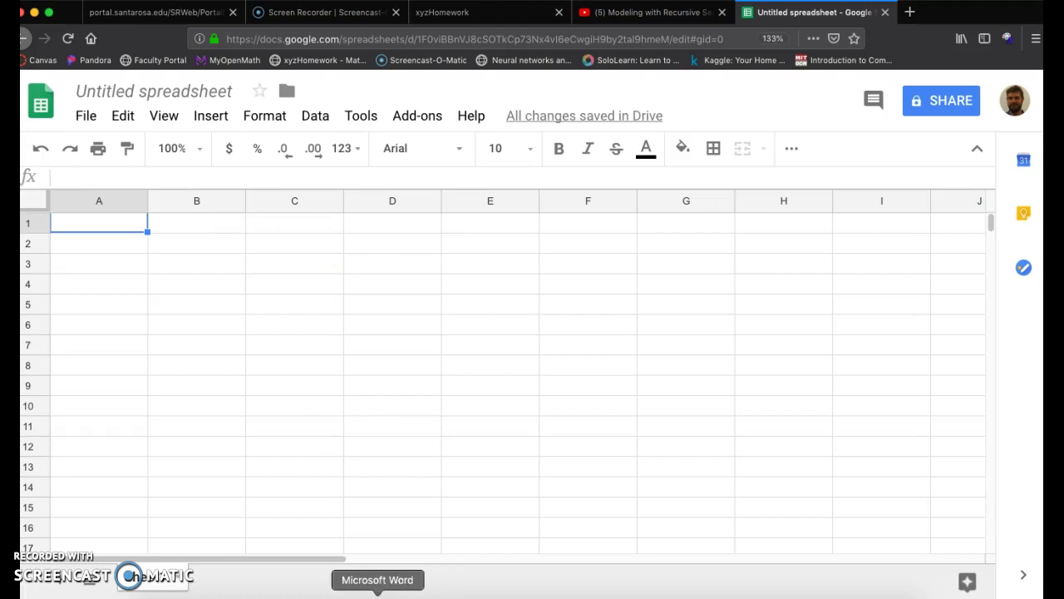
click(378, 592)
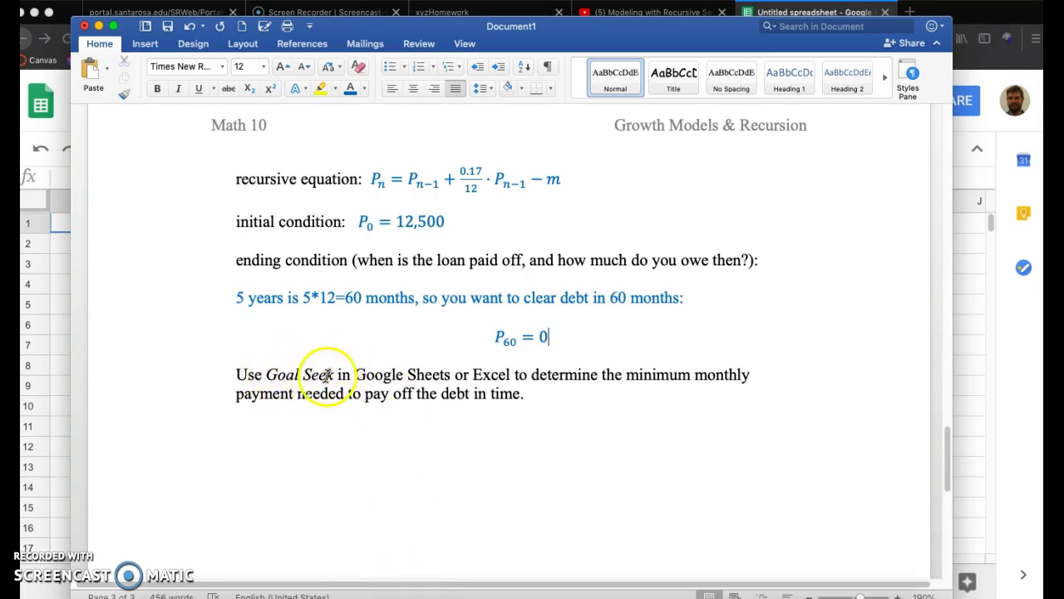
click(979, 305)
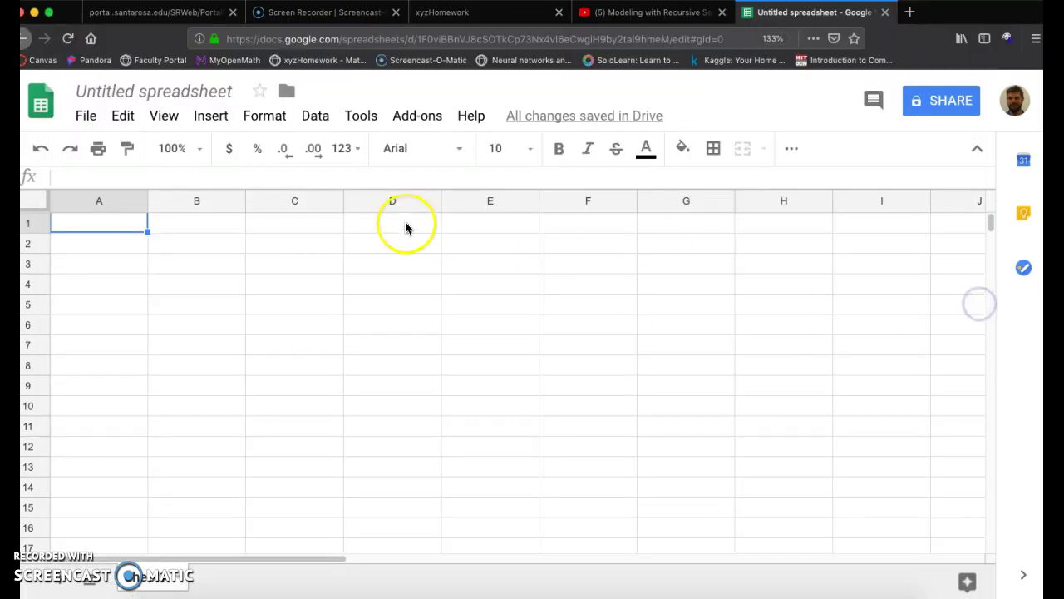
click(412, 115)
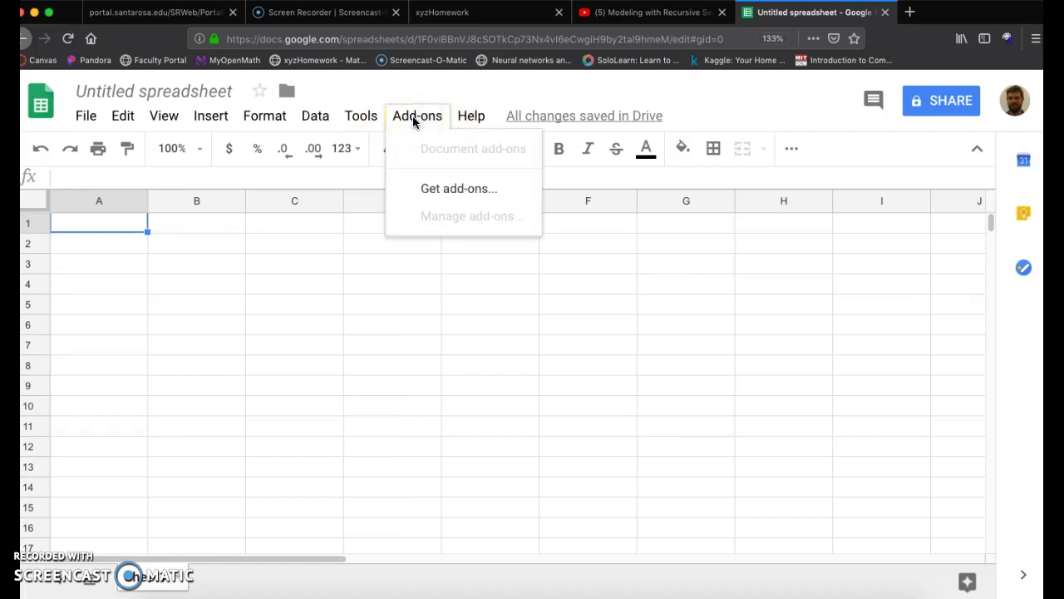
Search the add-on gallery for 'goal seek'.
click(459, 188)
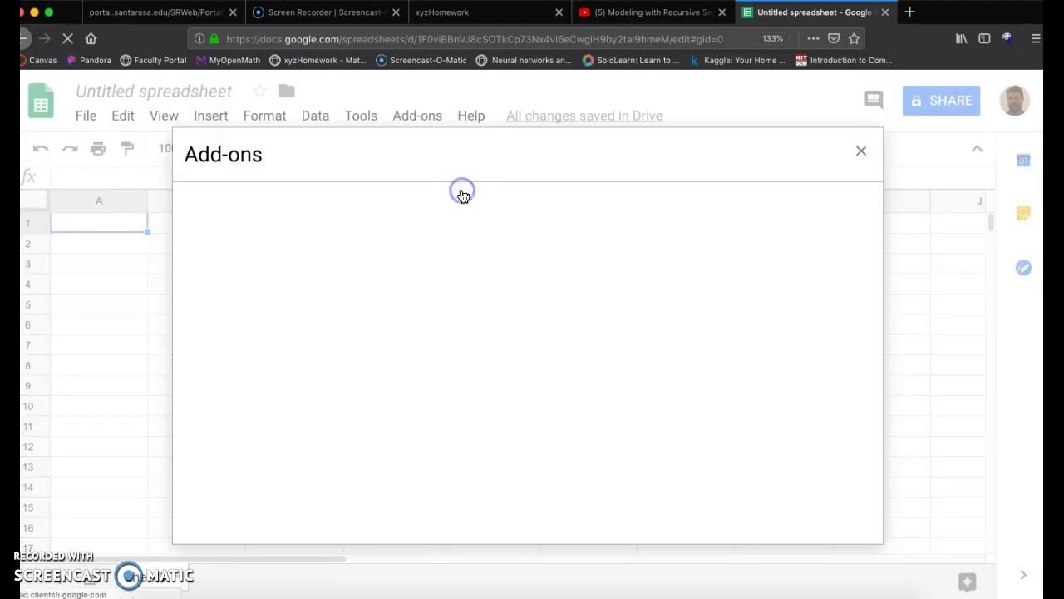
click(689, 208)
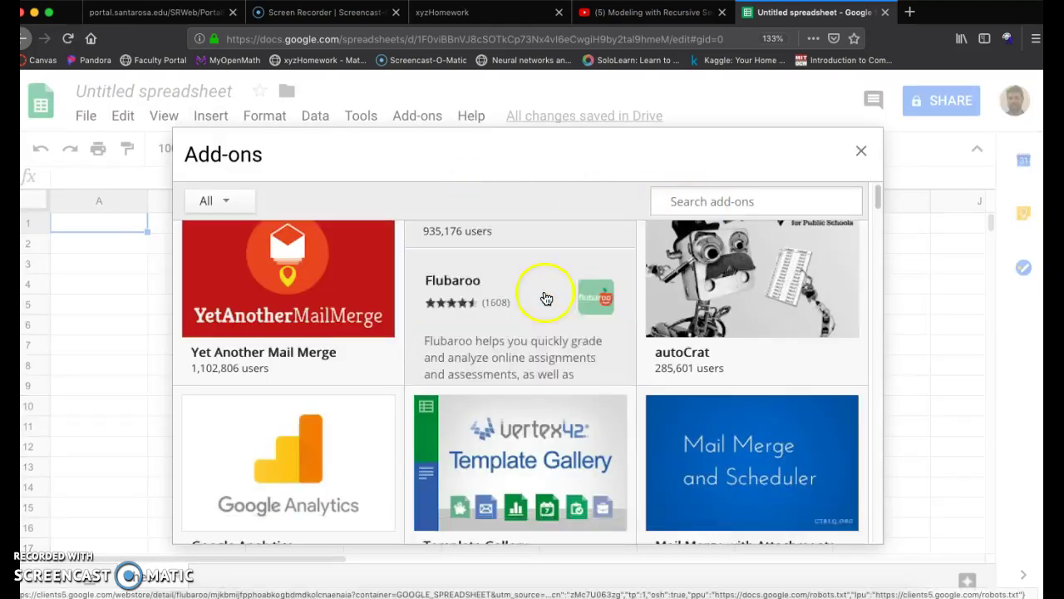
click(727, 201)
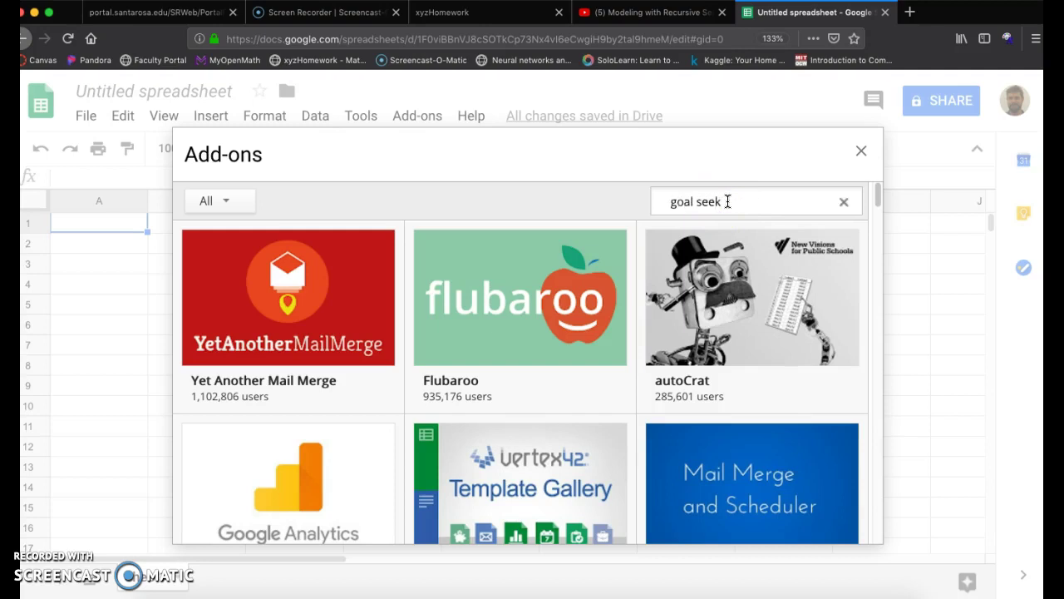
key(Return)
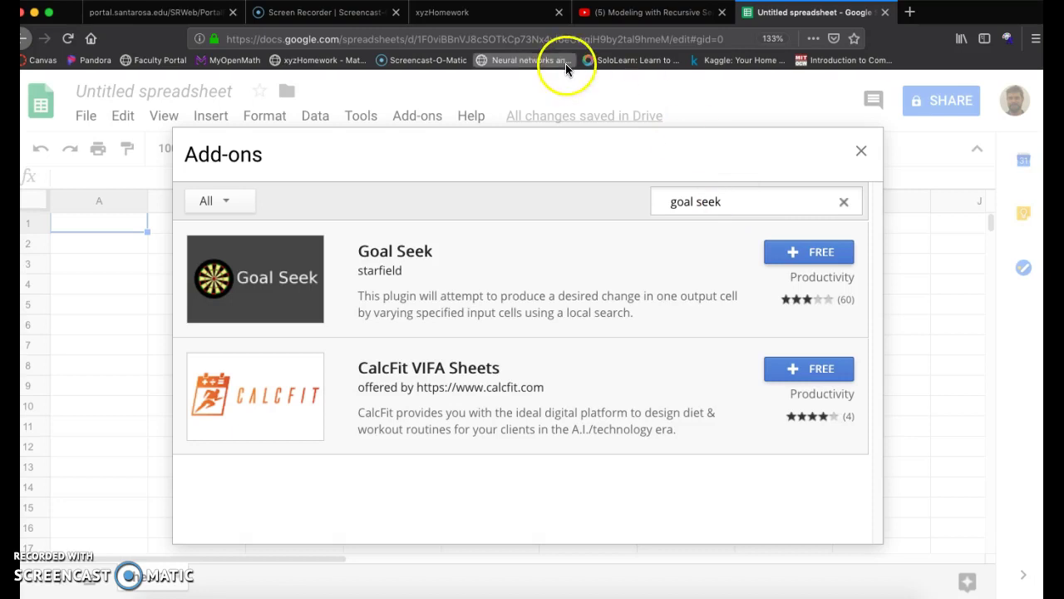
click(861, 151)
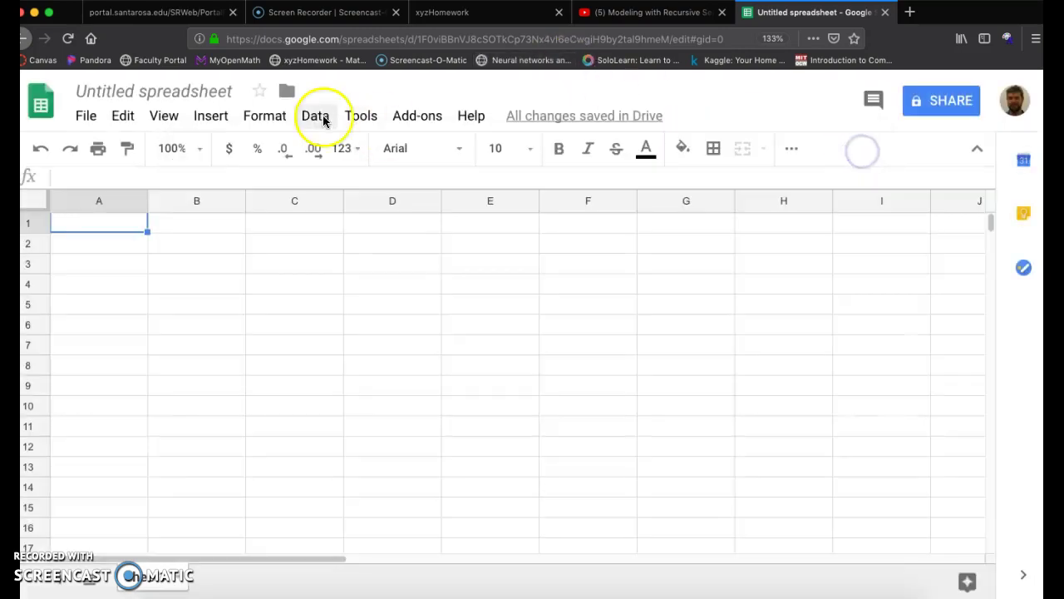
click(411, 117)
click(448, 190)
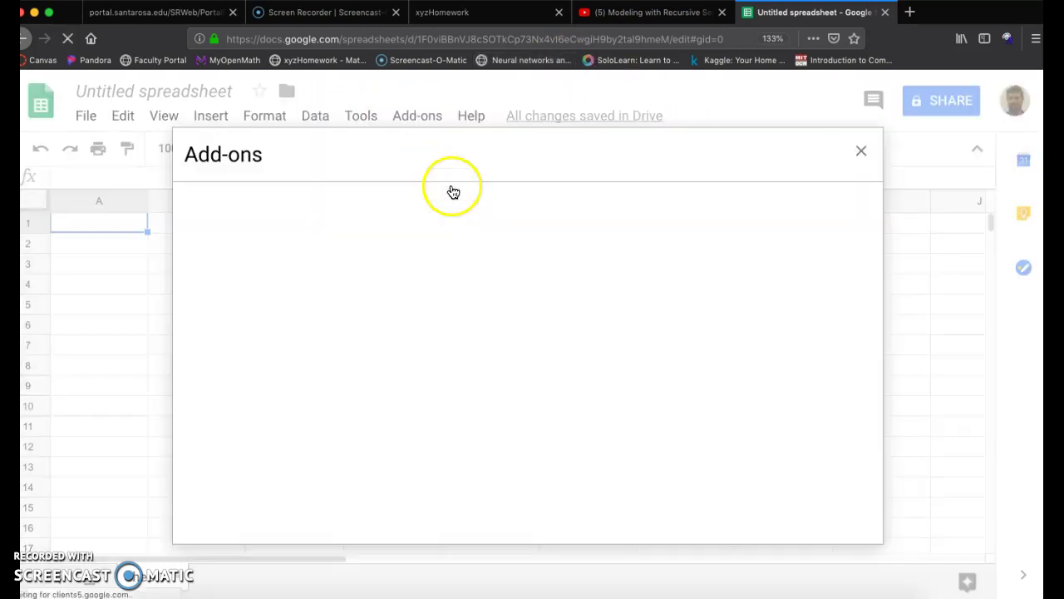
click(687, 205)
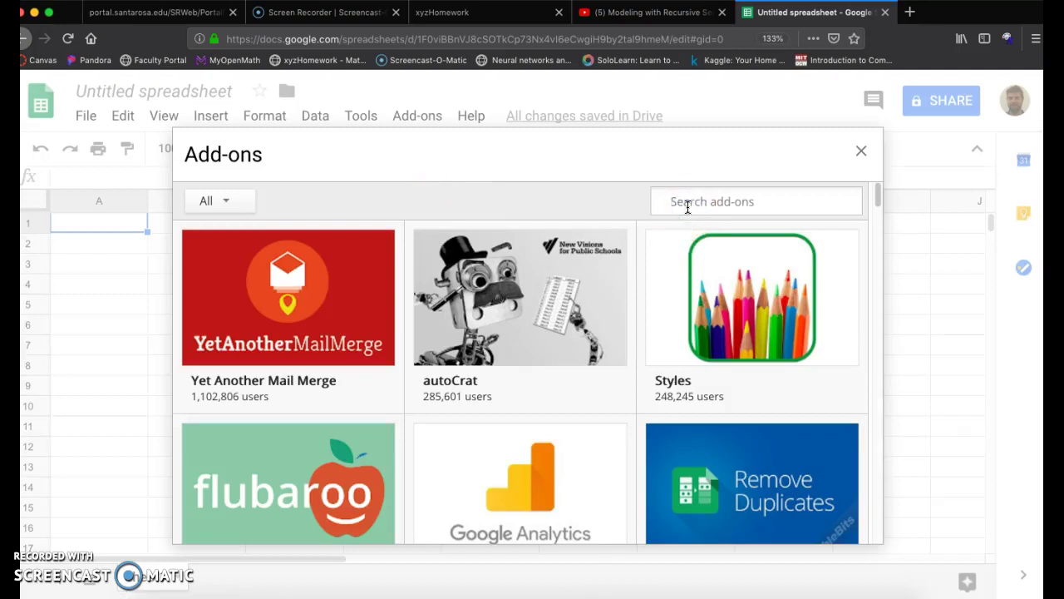
text(goal seek)
key(Return)
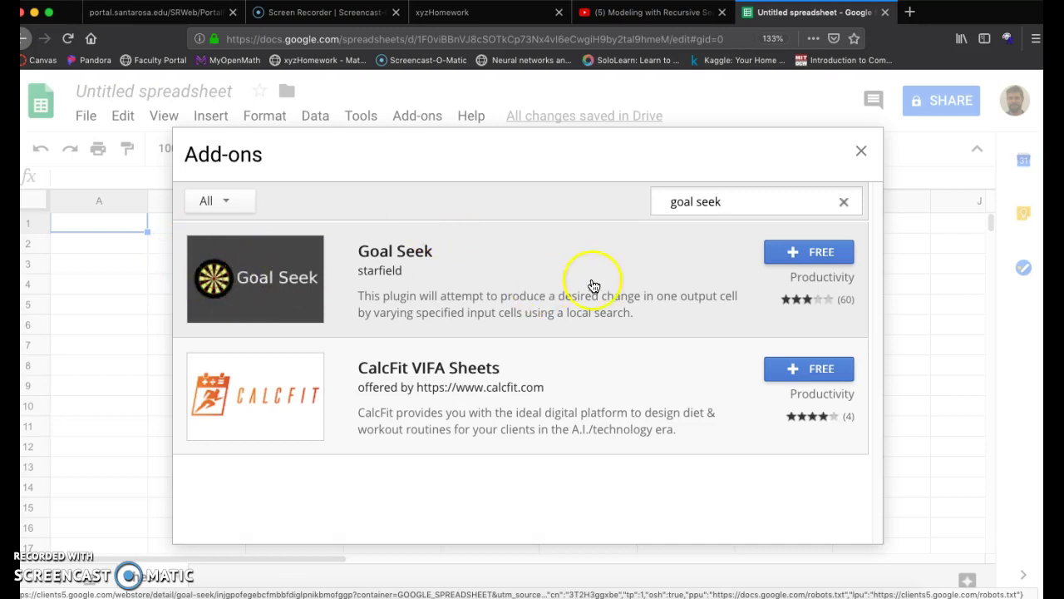
Install the free Goal Seek add-on and allow it access to the Google account.
click(808, 262)
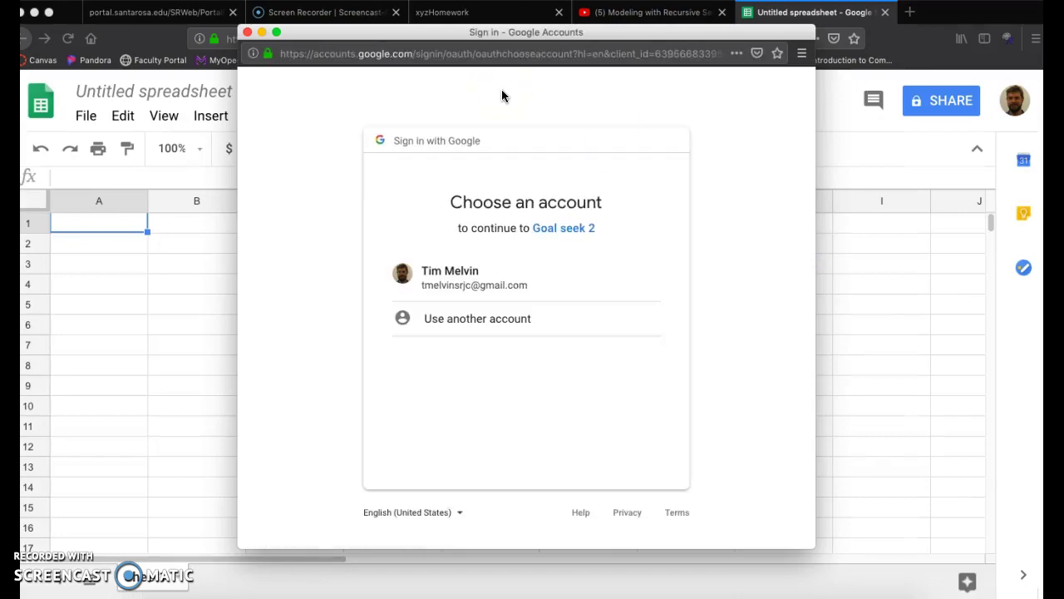
click(470, 285)
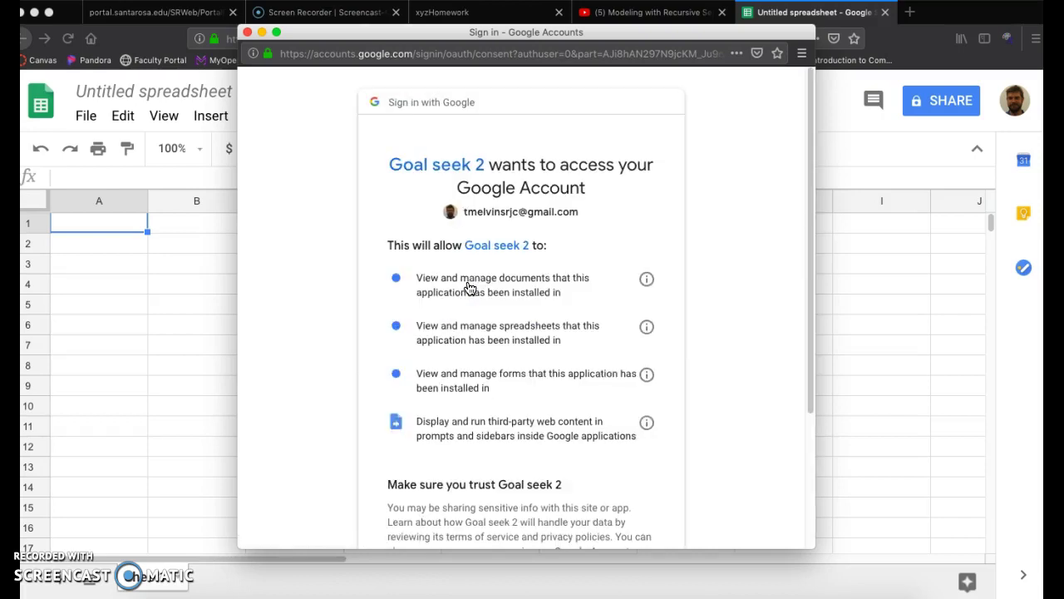
scroll(685, 308, down, 3)
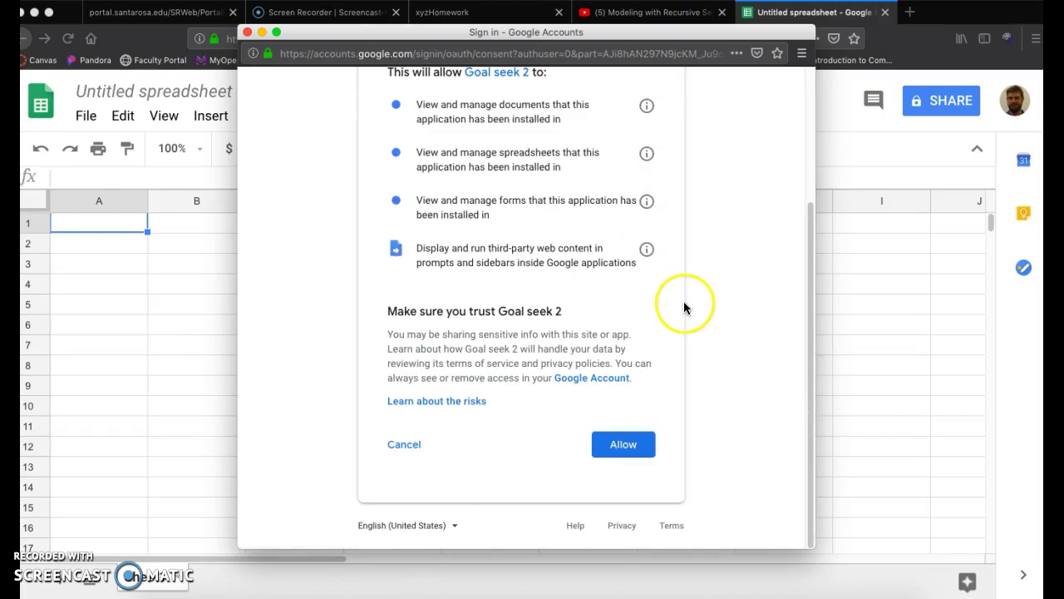
click(623, 444)
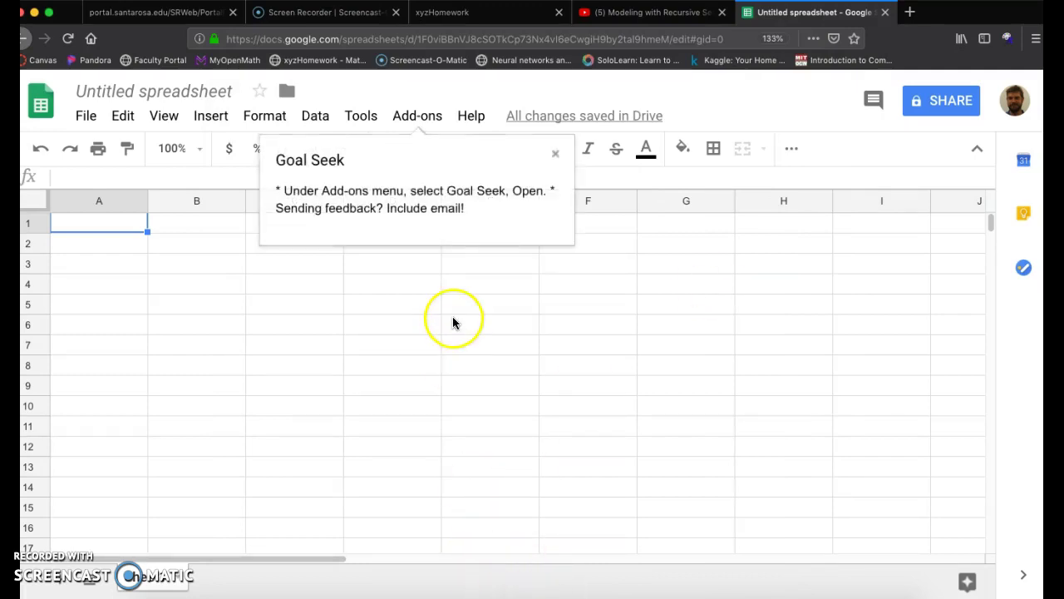
Dismiss the Goal Seek notice and confirm Goal Seek is listed under Add-ons.
click(420, 115)
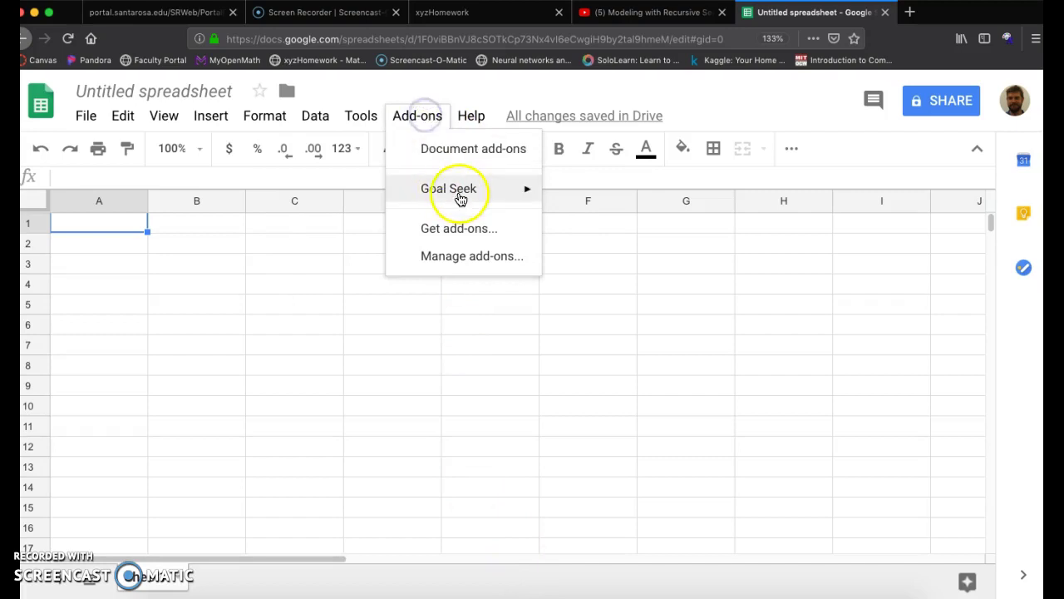
mouse_move(463, 197)
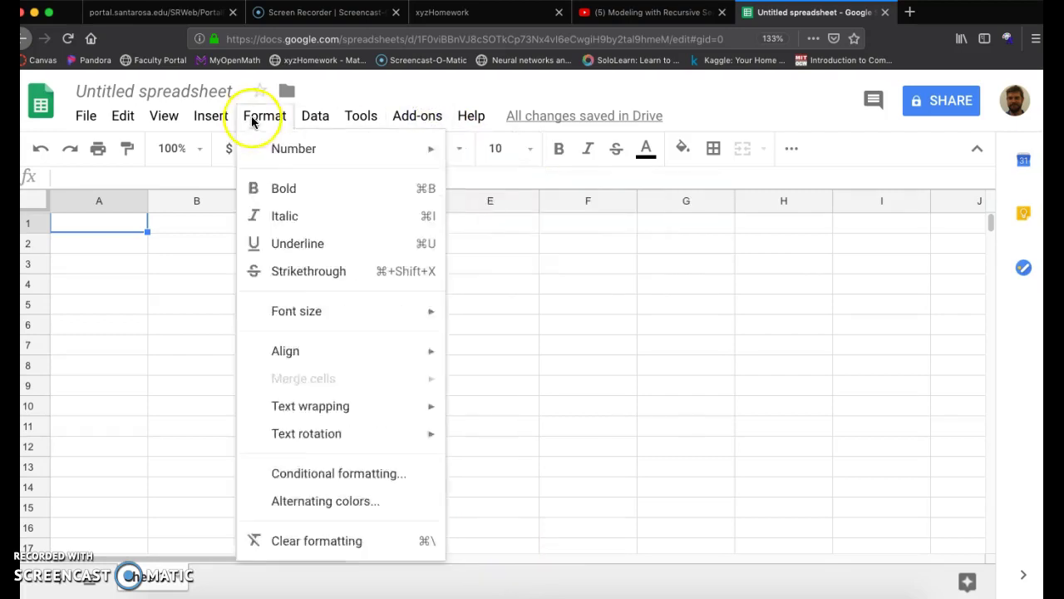
mouse_move(315, 115)
mouse_move(412, 120)
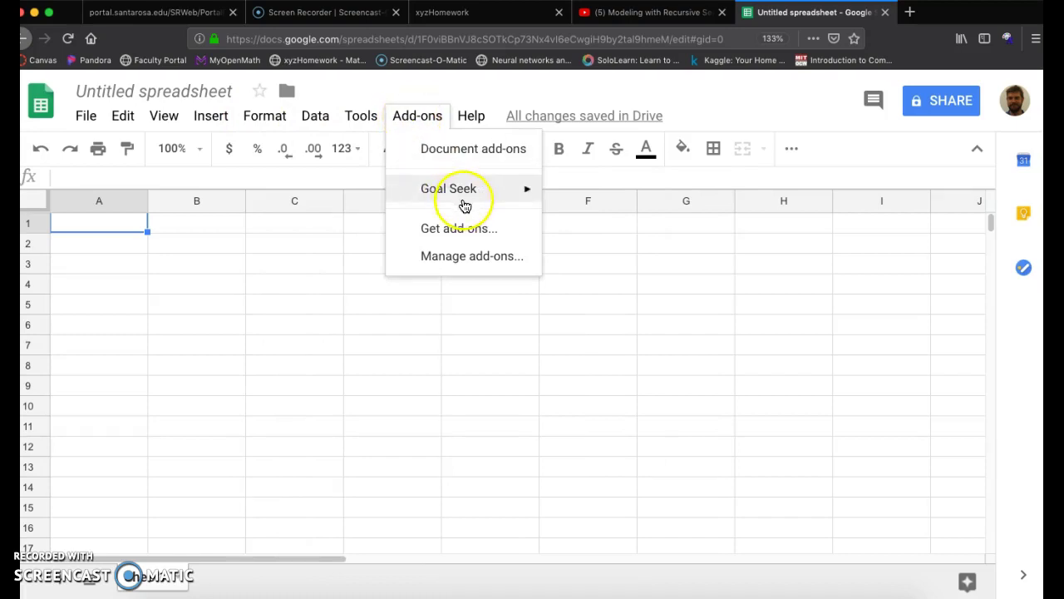
click(255, 266)
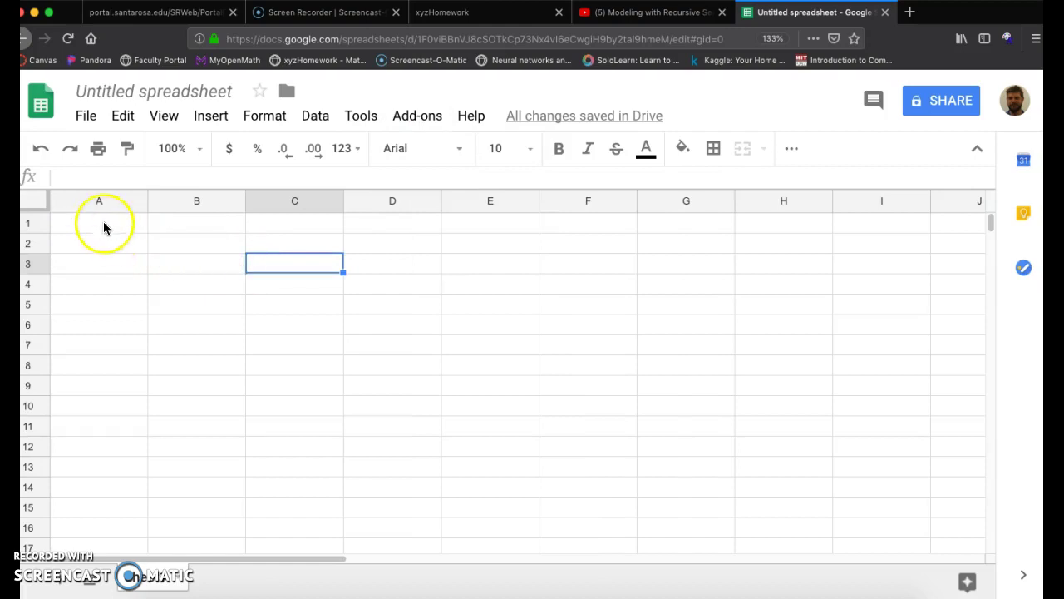
Glance at the Word handout, then return to the empty Google Sheets spreadsheet.
click(101, 223)
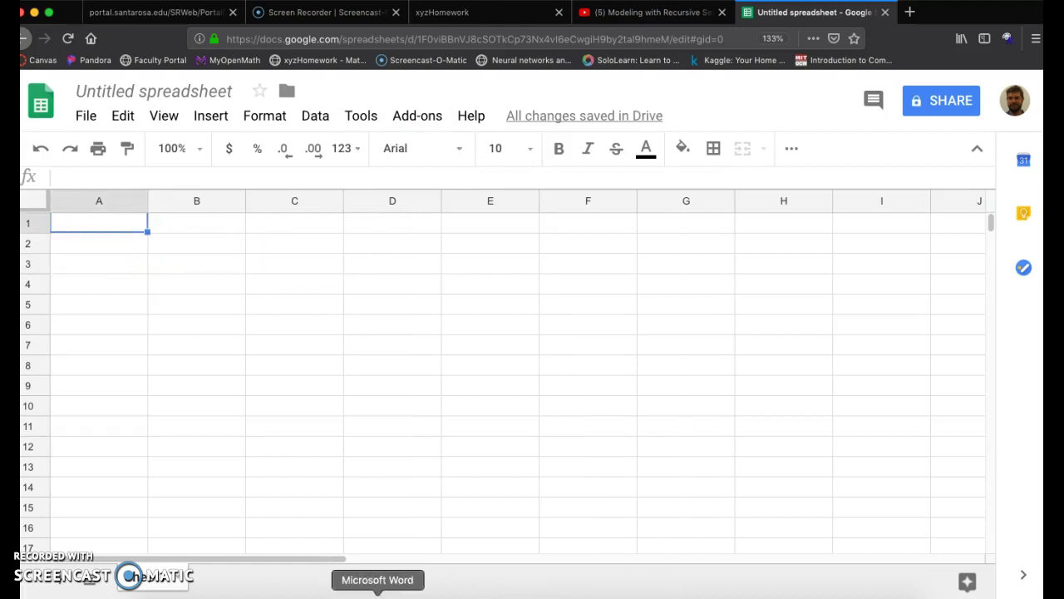
click(378, 592)
scroll(407, 366, up, 4)
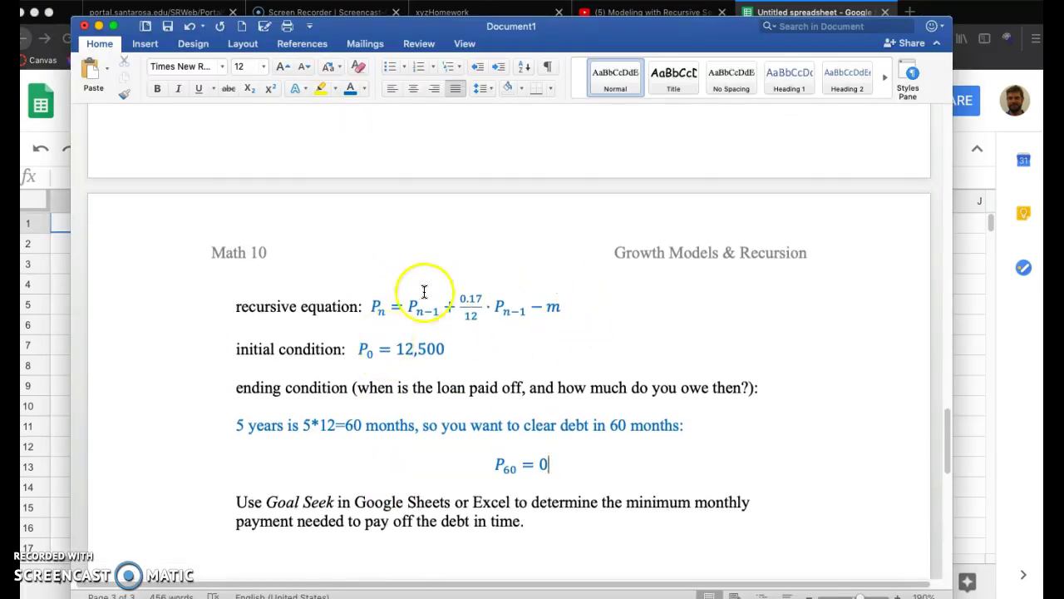
click(977, 278)
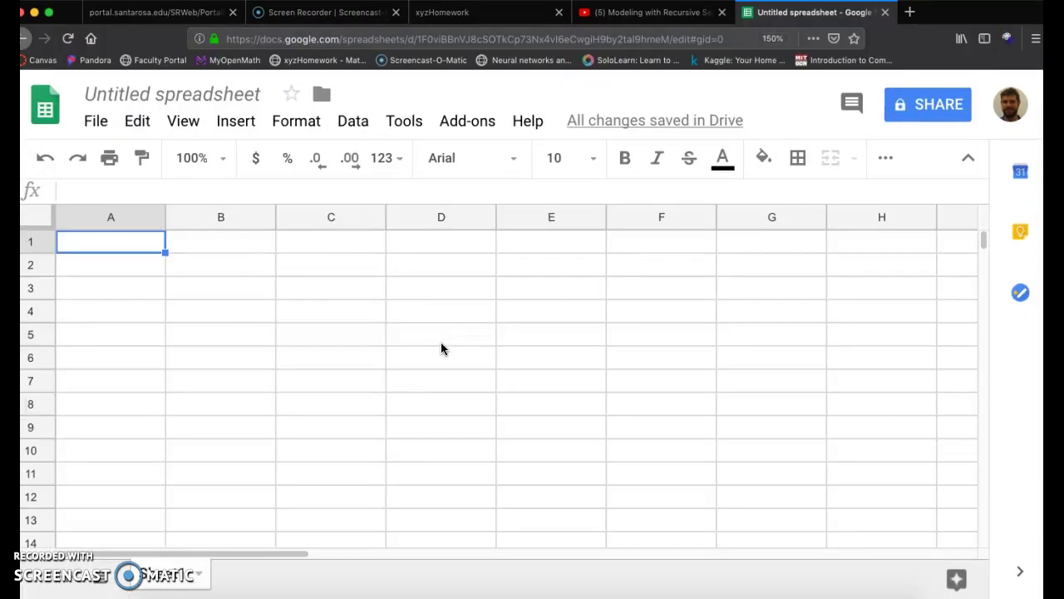
Enter headers Months, Debt and Monthly Payment in A1:C1 and widen column C.
click(96, 242)
text(Months)
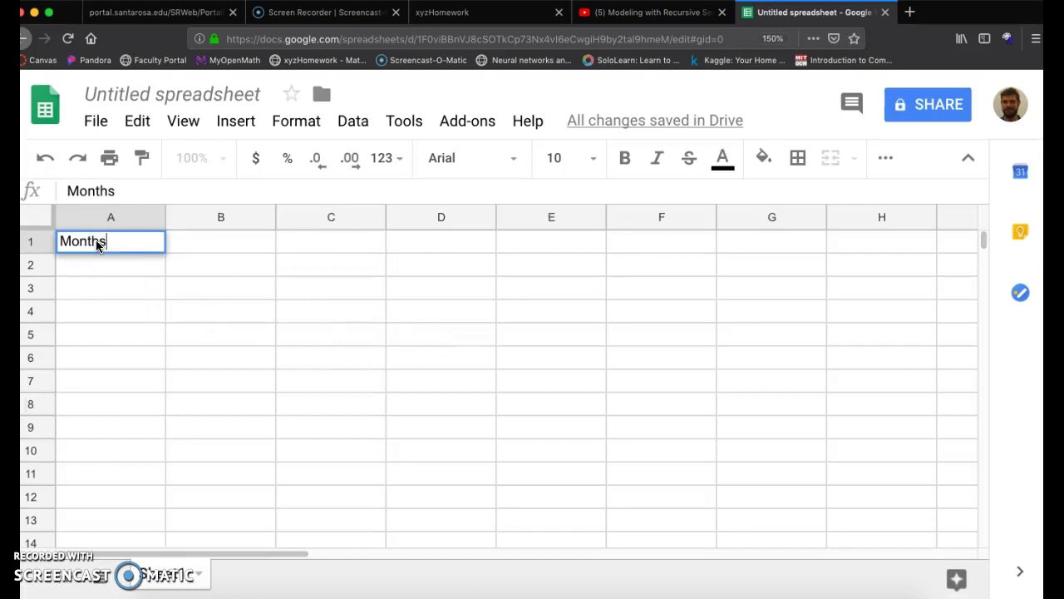
key(Tab)
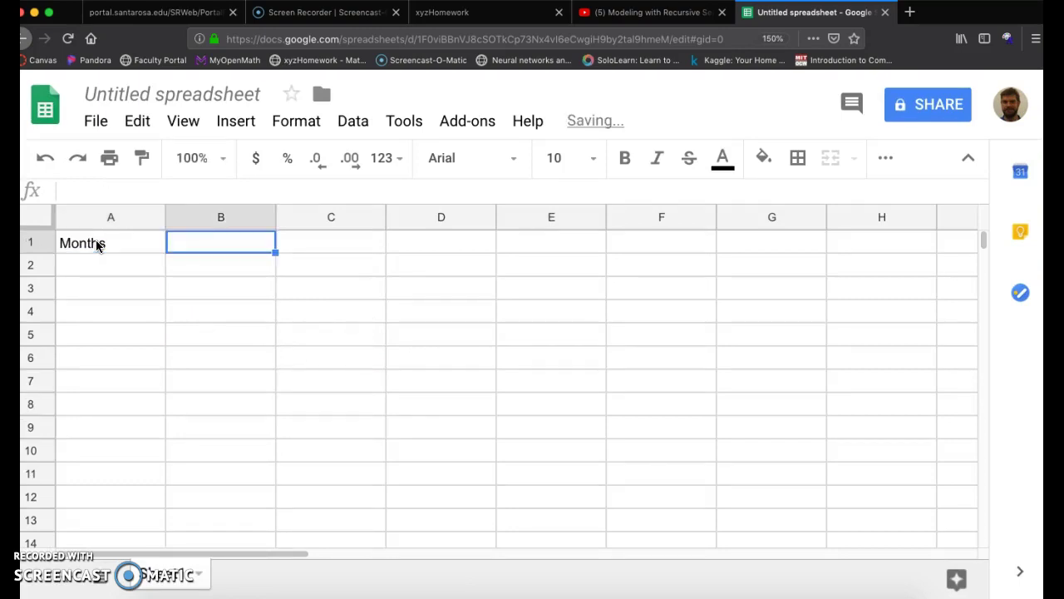
text(Debt)
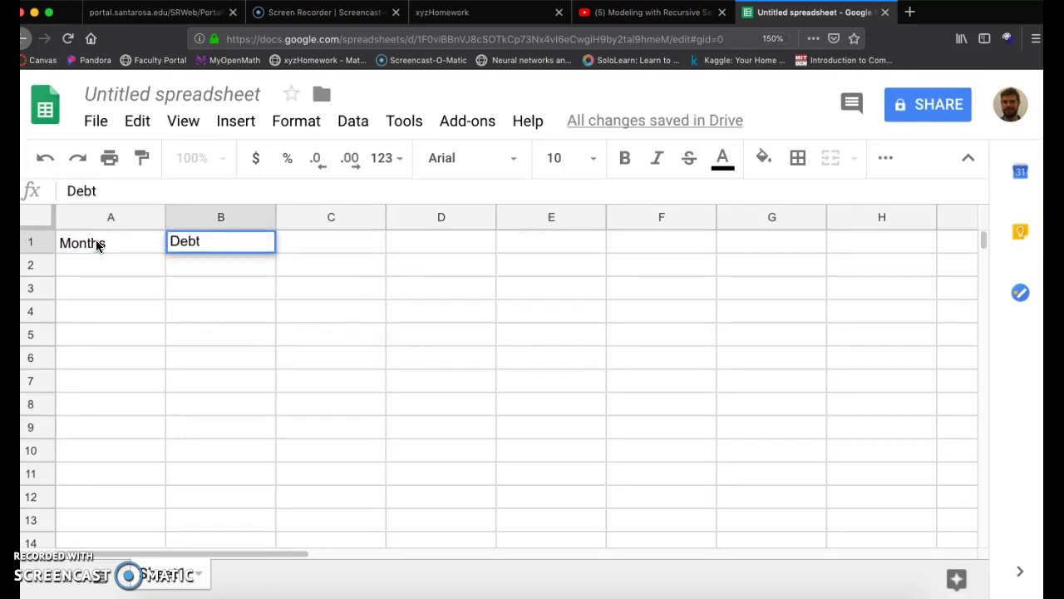
key(Tab)
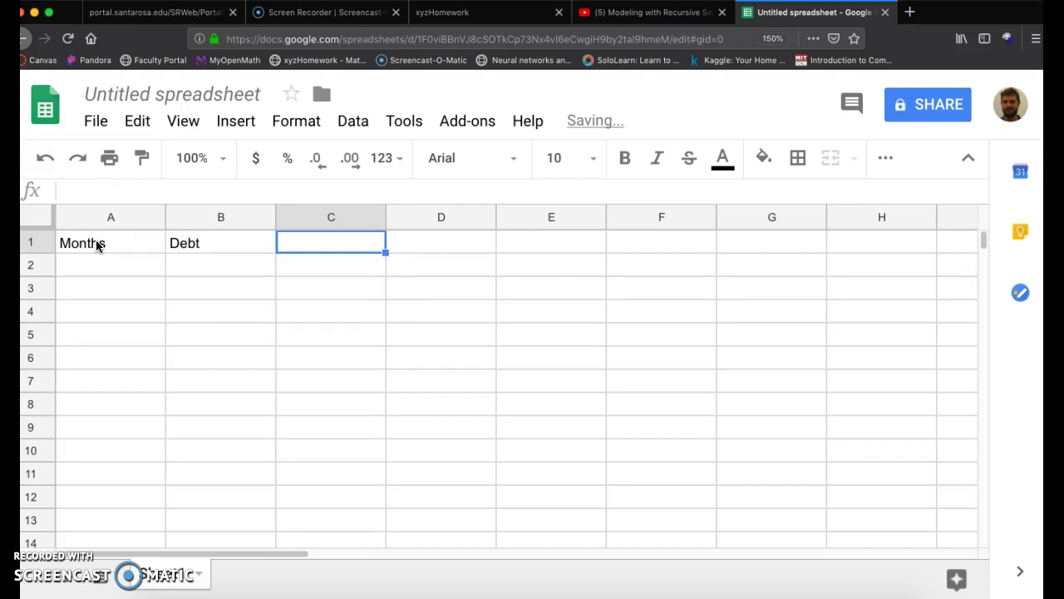
text(Monthl)
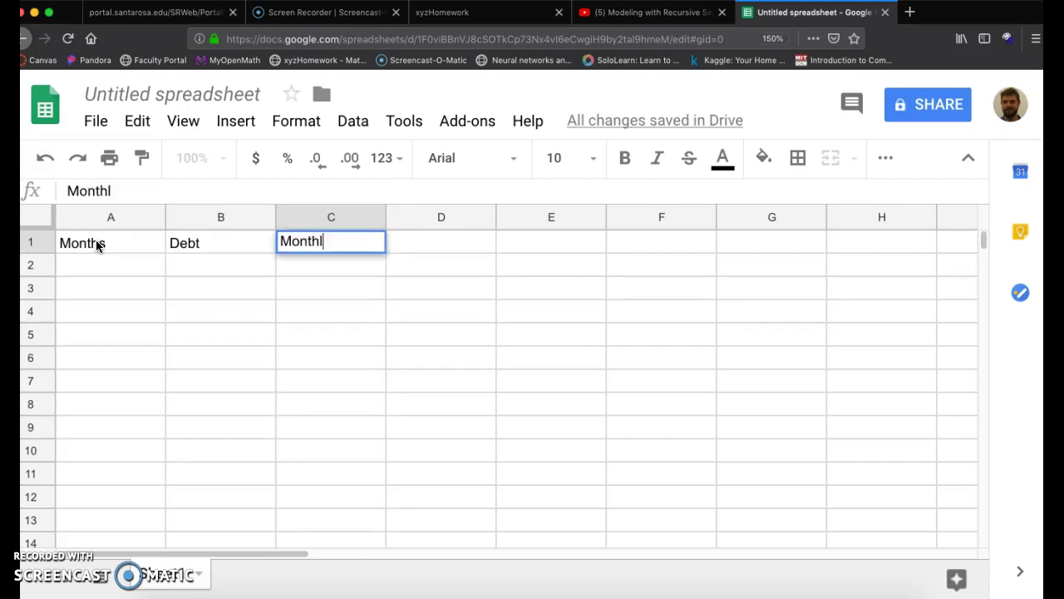
text(y Payment)
key(Return)
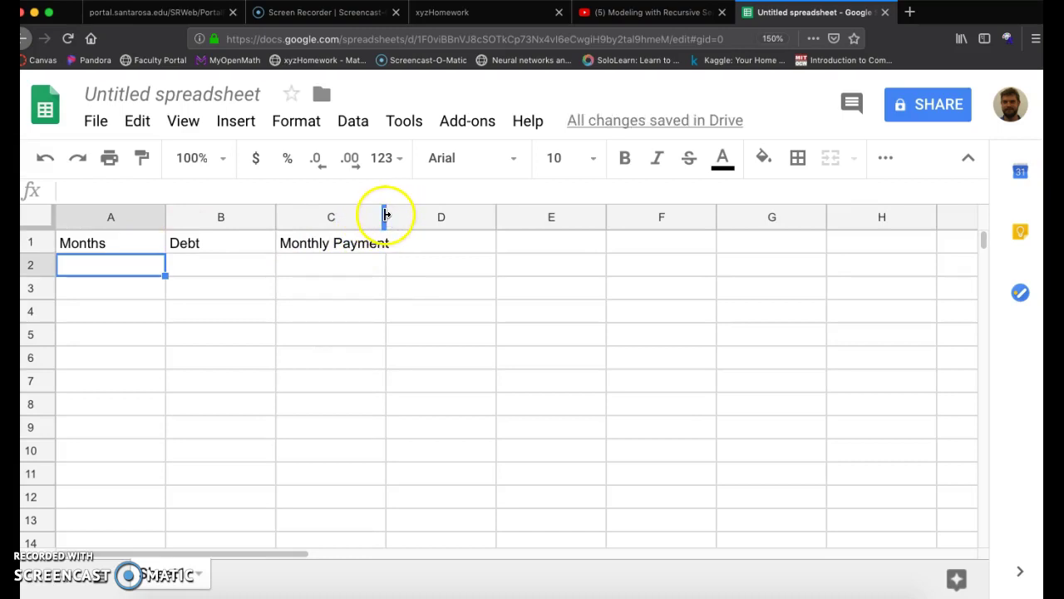
drag(385, 215, 393, 215)
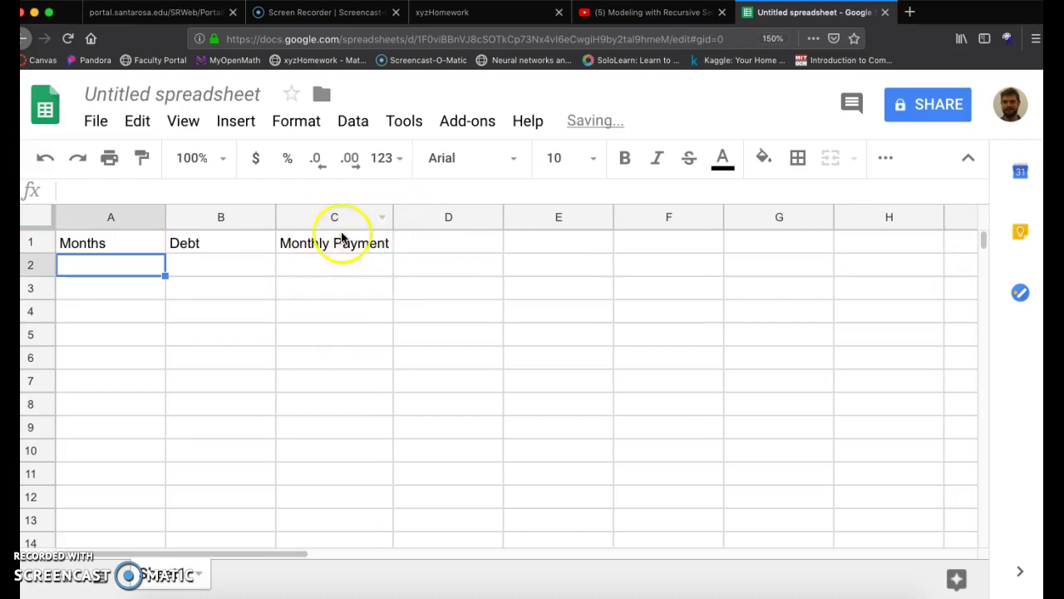
Enter month numbers 0, 1, 2 and 3 in A2:A5.
text(0)
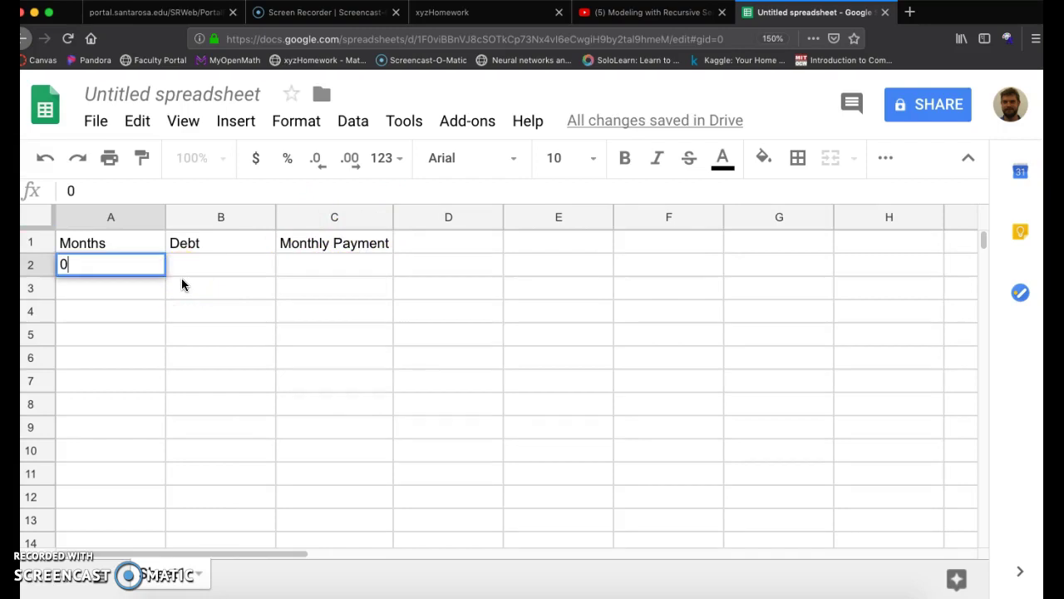
key(Return)
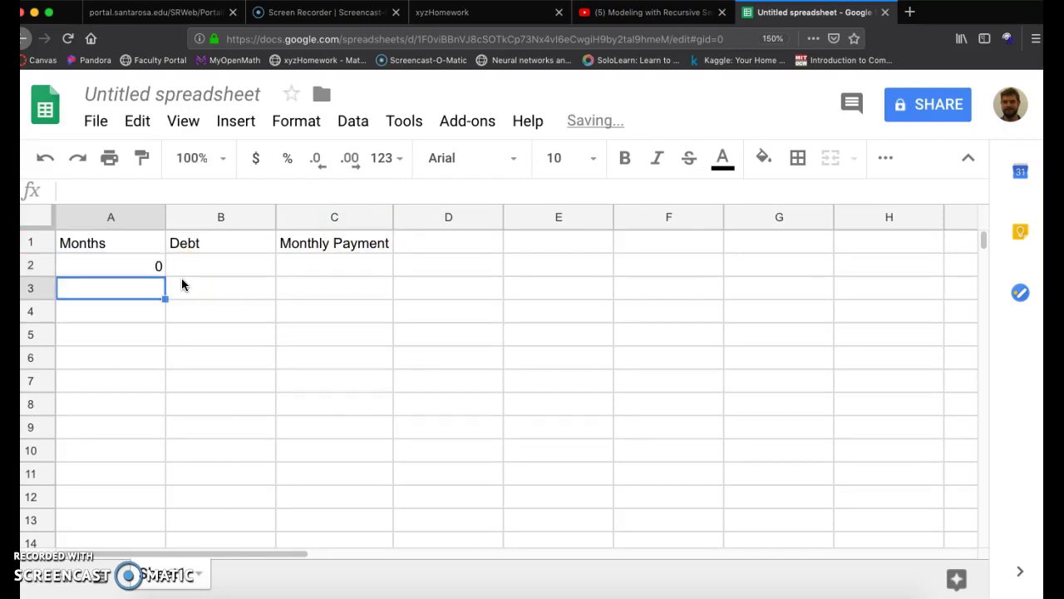
text(1)
key(Return)
text(2)
key(Return)
text(3)
key(Return)
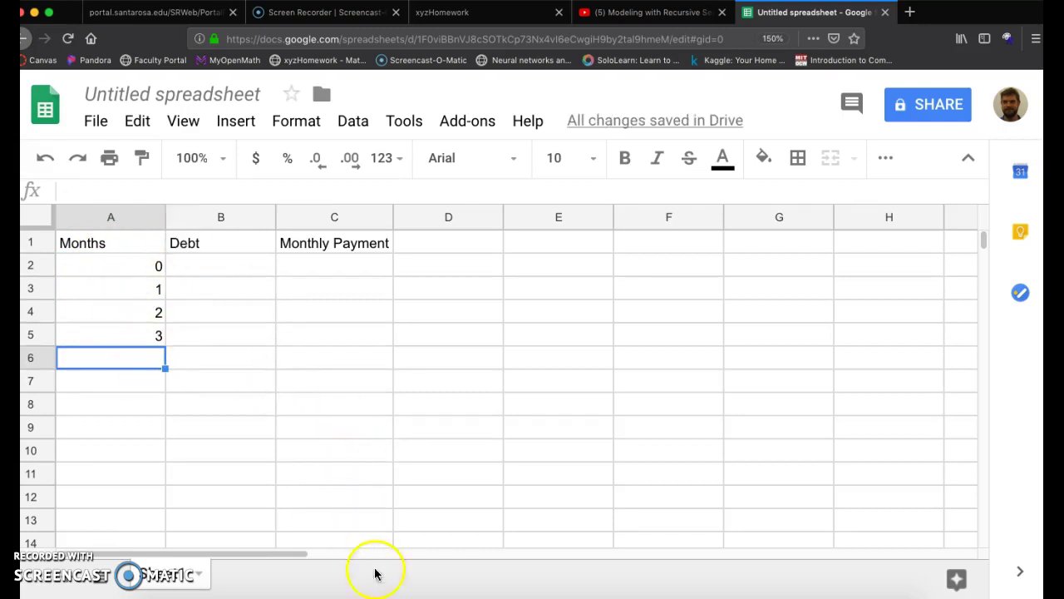
Check the 60-month requirement in Word, then extend the month sequence down column A.
click(374, 590)
scroll(418, 430, down, 2)
scroll(419, 430, down, 1)
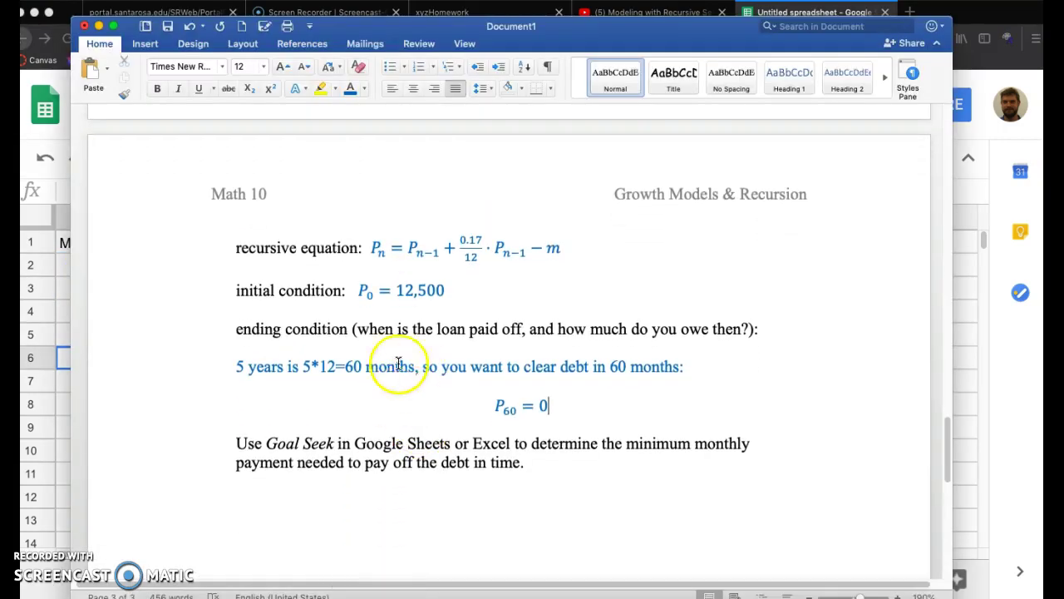
click(72, 379)
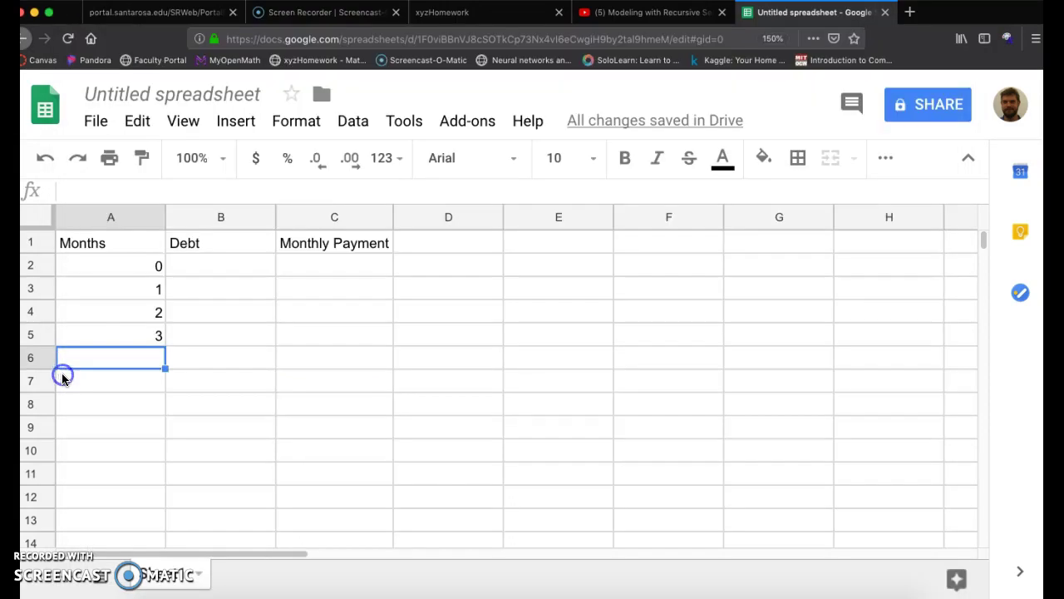
drag(112, 266, 136, 324)
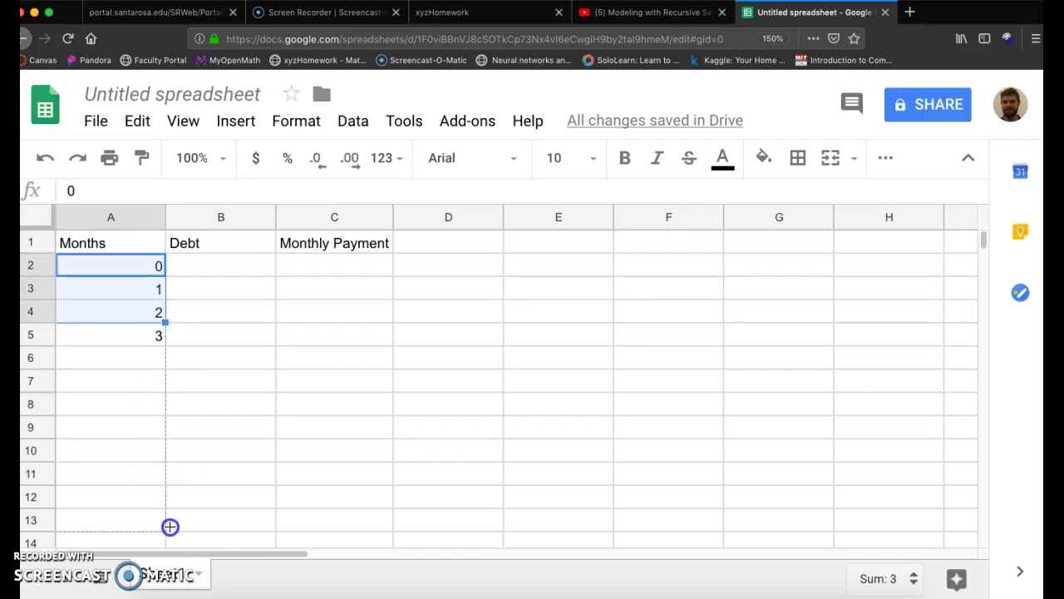
drag(170, 526, 148, 313)
click(131, 354)
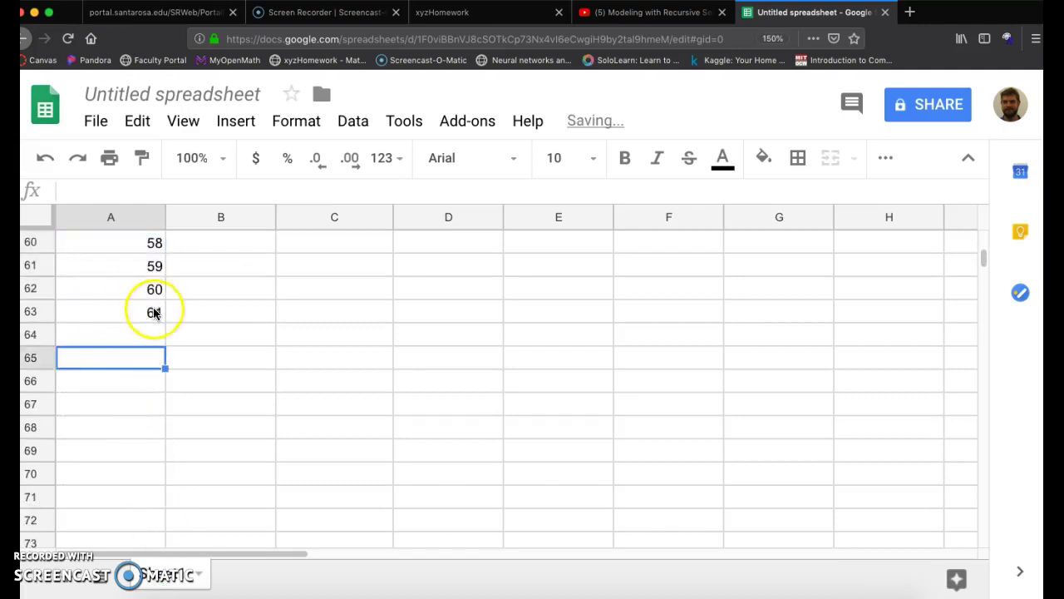
Delete the extra month 61 in A63 so the column ends at month 60.
click(152, 312)
key(Delete)
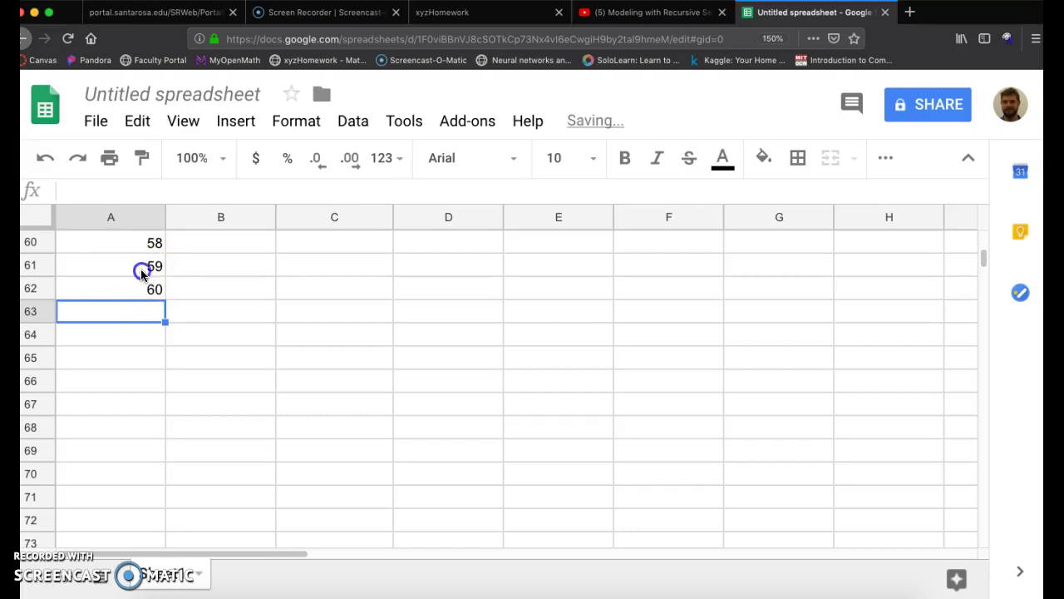
click(141, 273)
click(100, 292)
scroll(100, 297, up, 1)
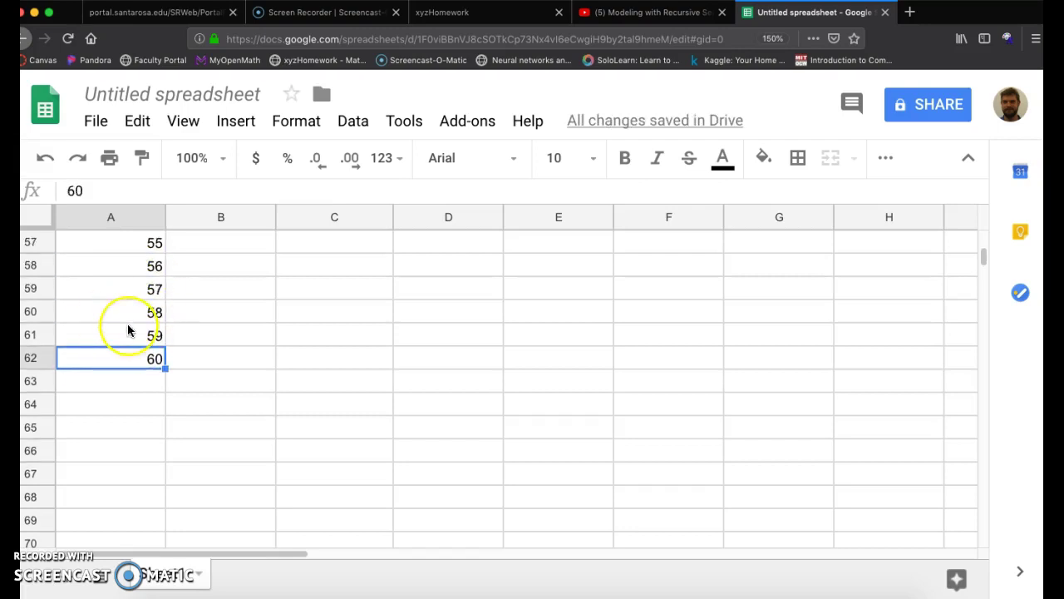
scroll(128, 330, up, 18)
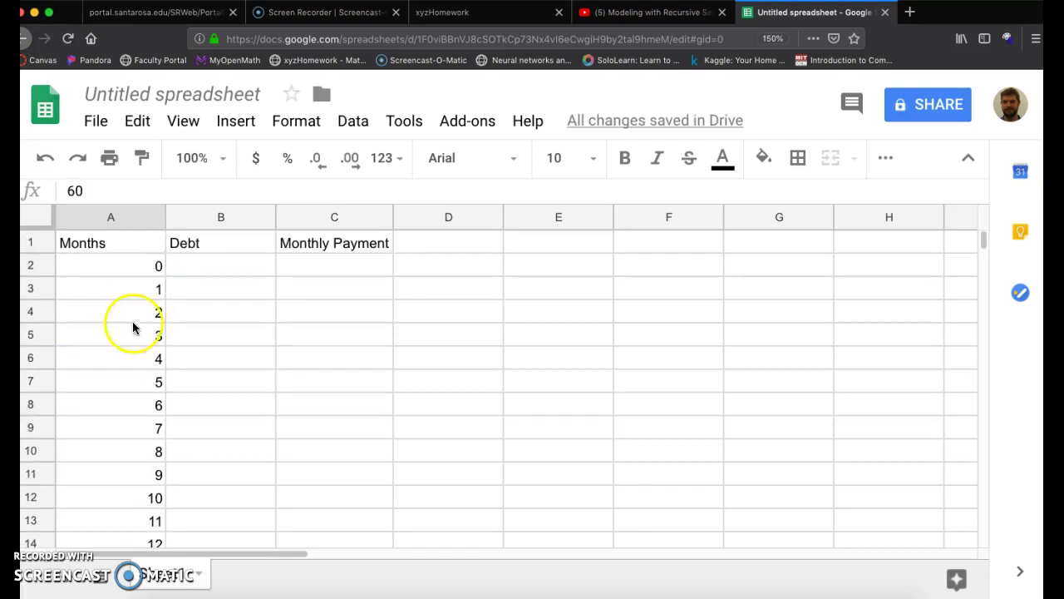
click(237, 265)
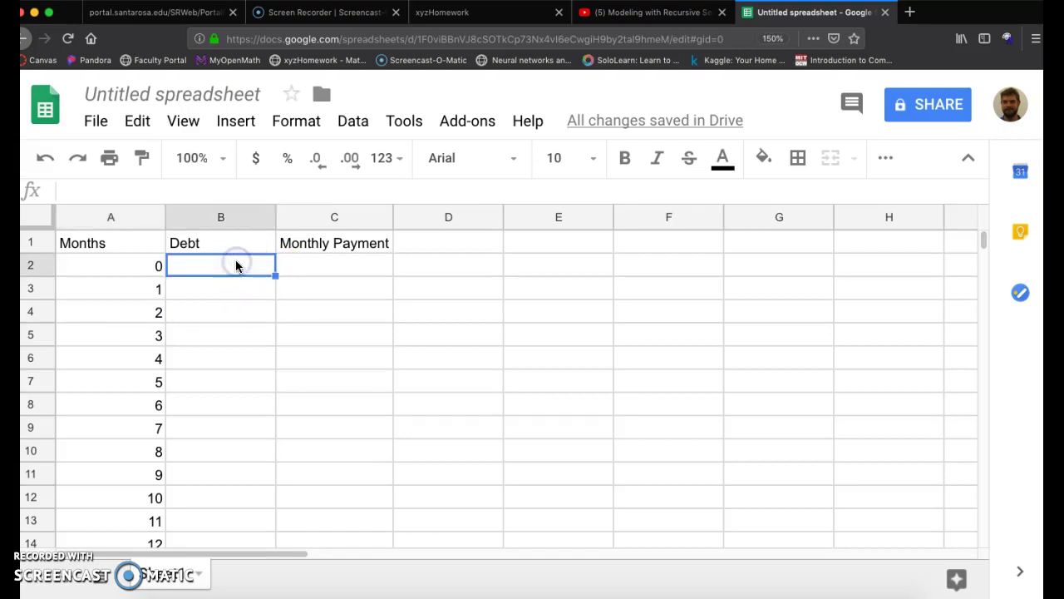
Enter a month-0 monthly payment of 0 in C2.
click(369, 269)
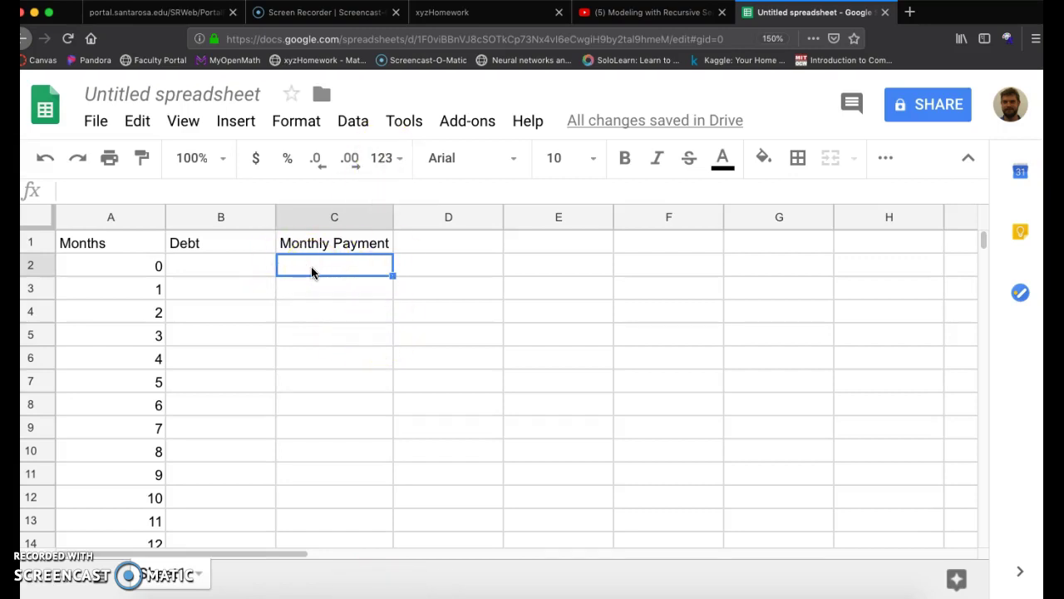
text(0)
key(Return)
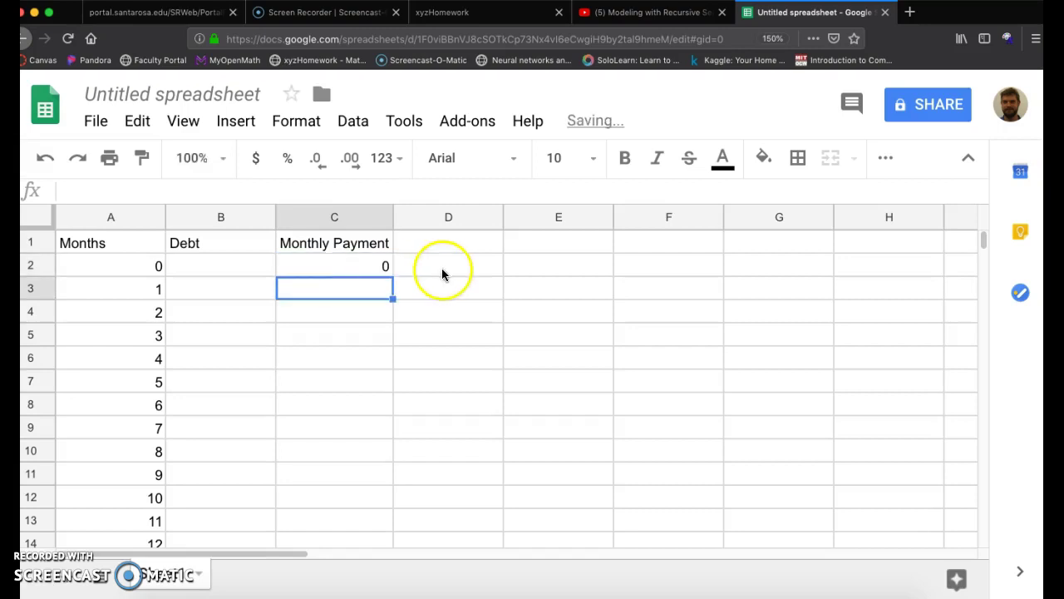
click(375, 270)
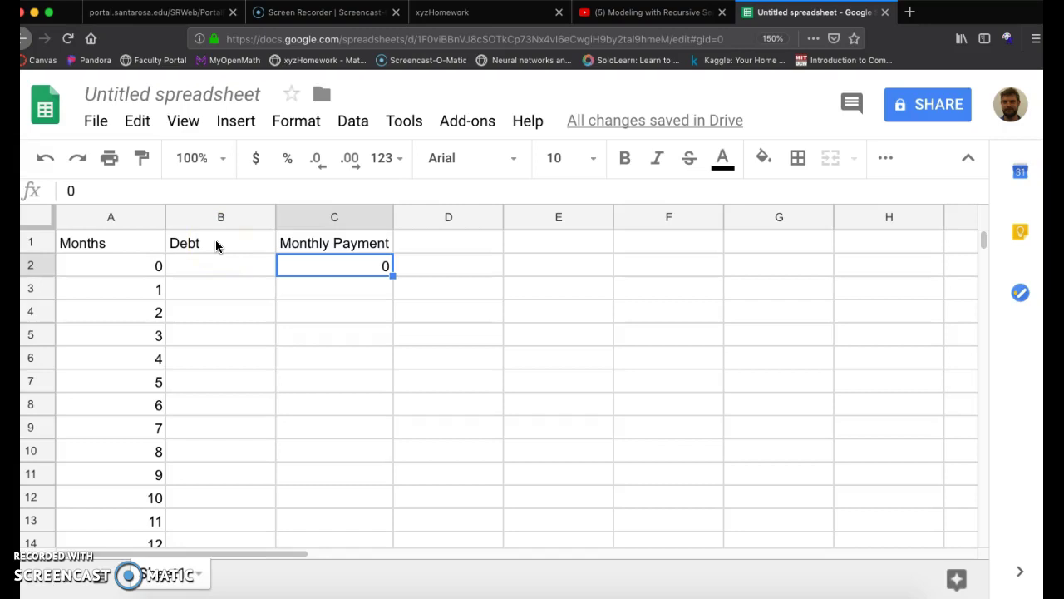
Enter a starting debt of 12500 in B2.
click(232, 266)
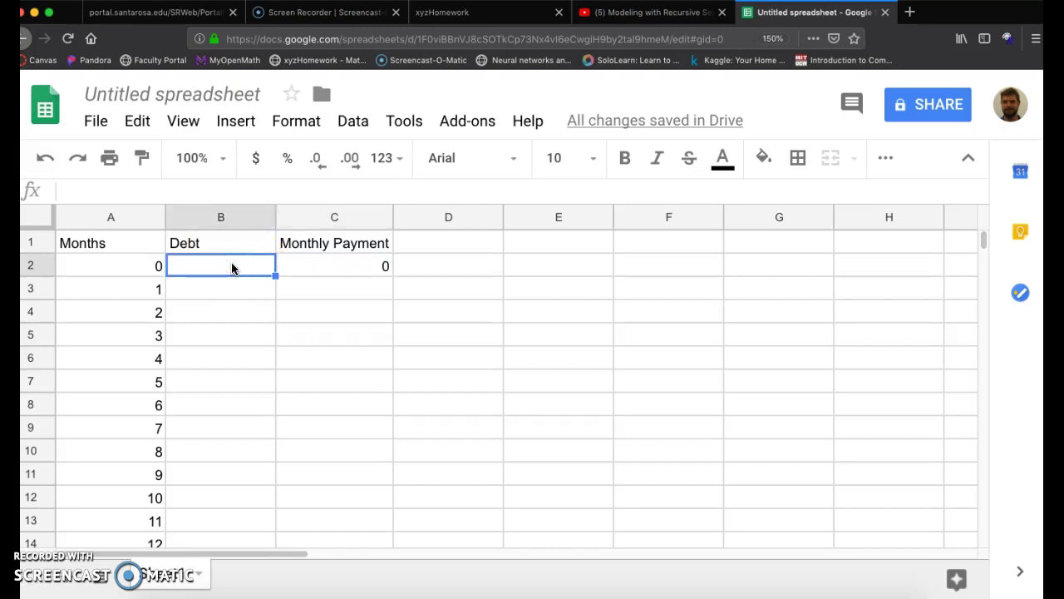
text(12)
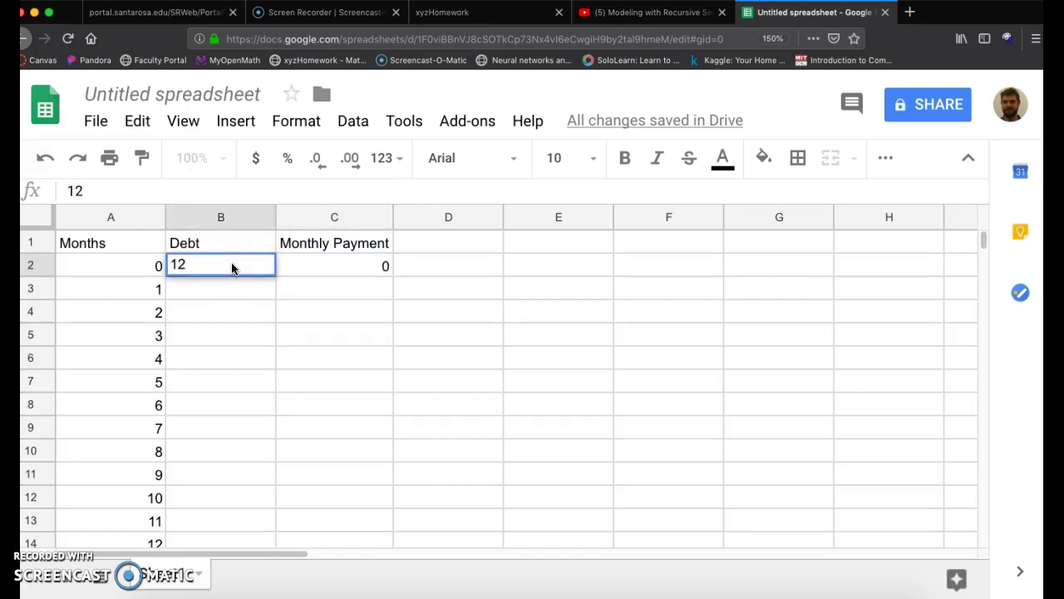
text(500)
key(Return)
click(233, 276)
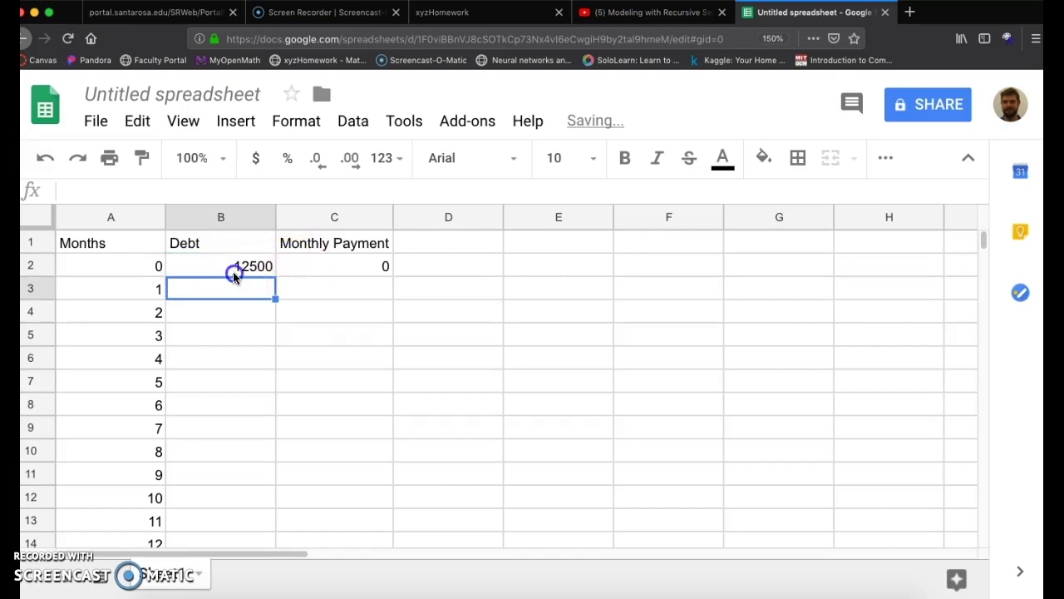
click(192, 293)
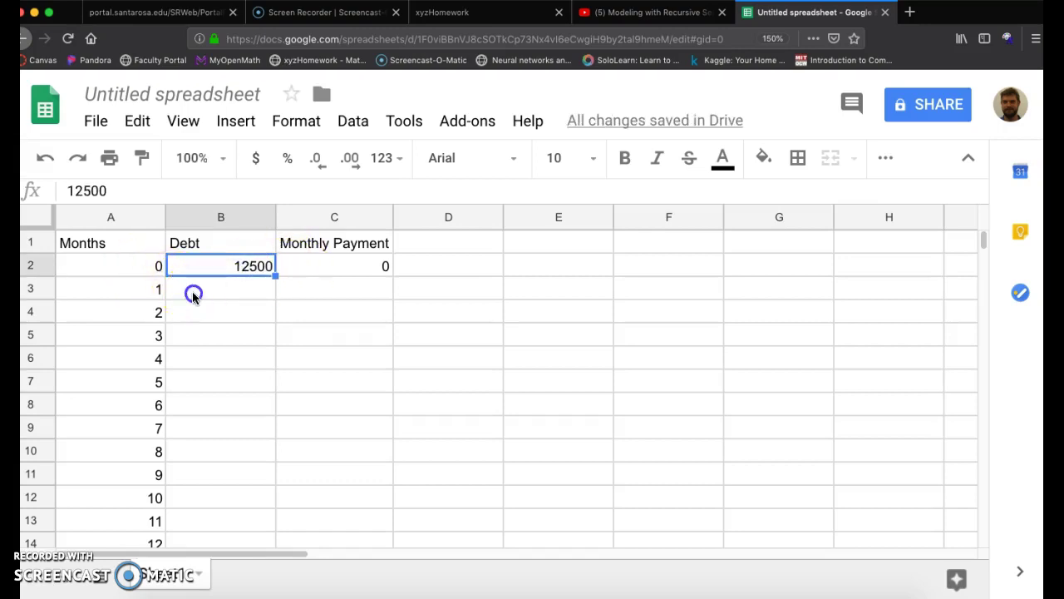
In the Word equation, insert a multiplication dot between 0.17/12 and P_{n-1}.
click(376, 589)
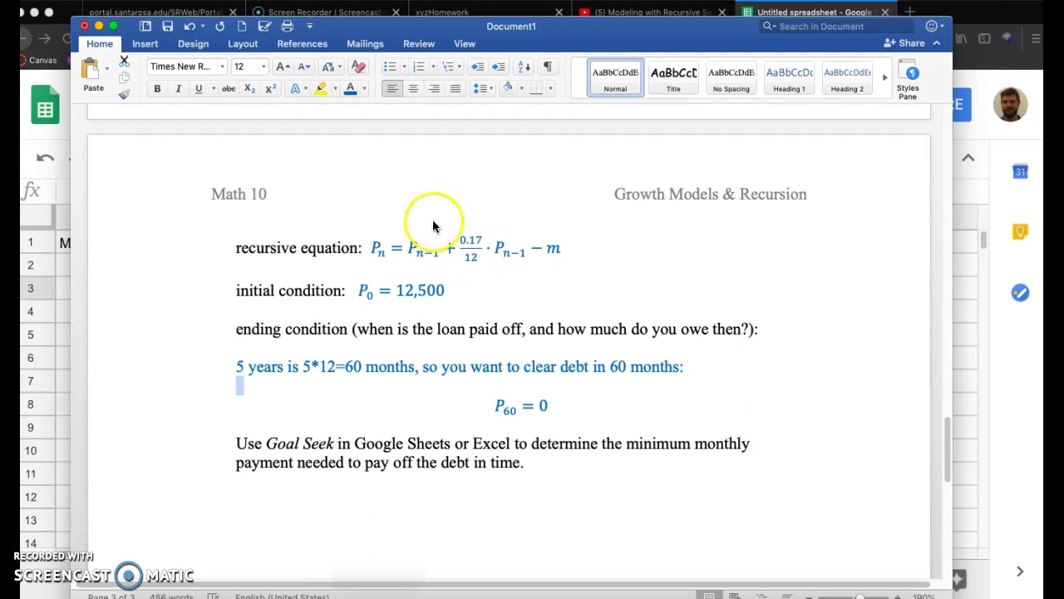
click(622, 269)
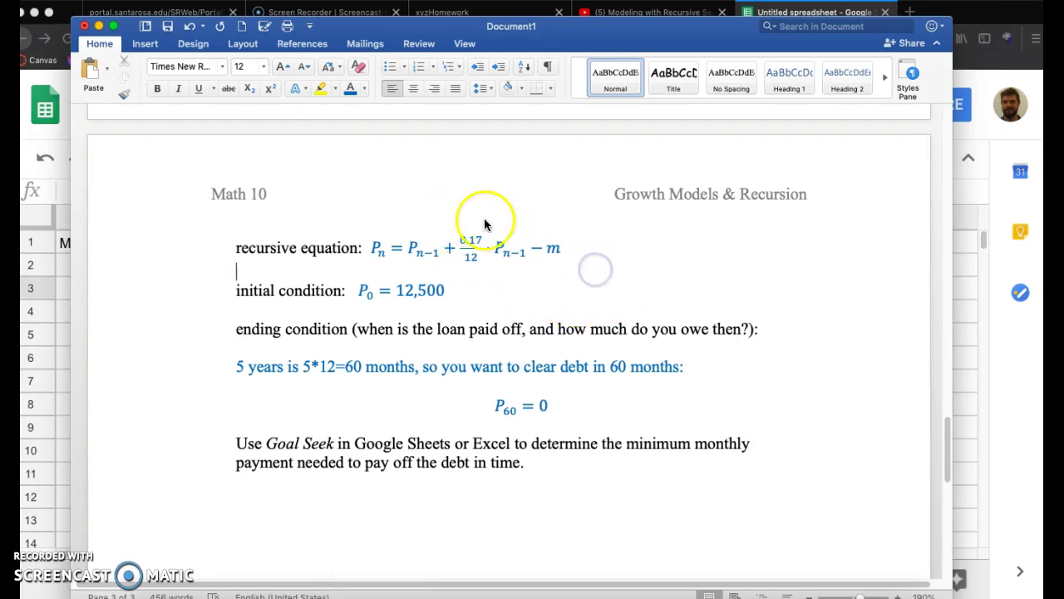
scroll(483, 223, down, 1)
scroll(484, 223, up, 1)
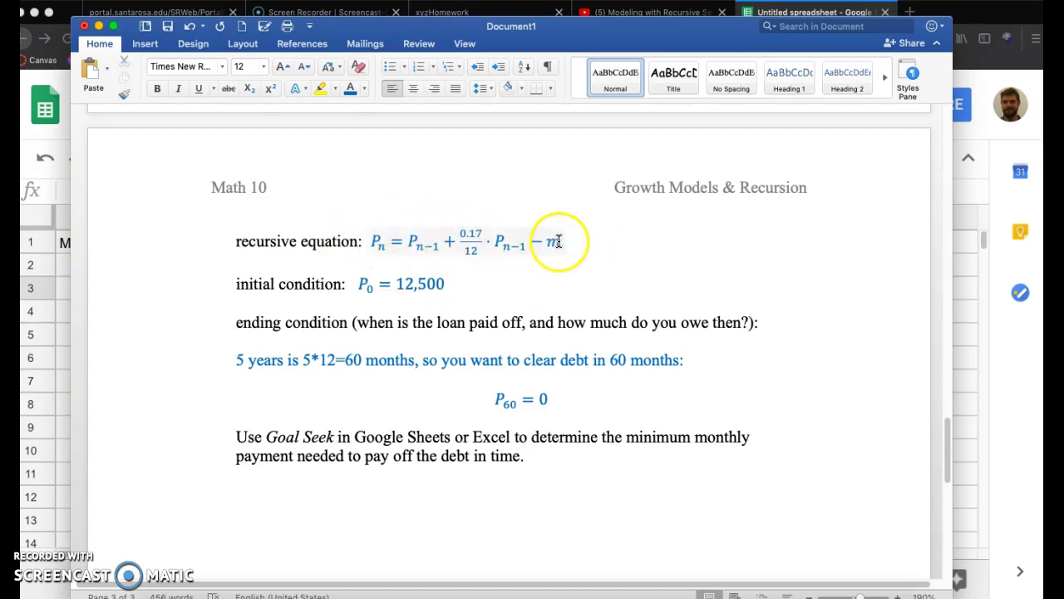
click(388, 237)
text(·)
In B3, build the month-1 debt formula =B2+0.17/12*B2-$C$2.
click(966, 307)
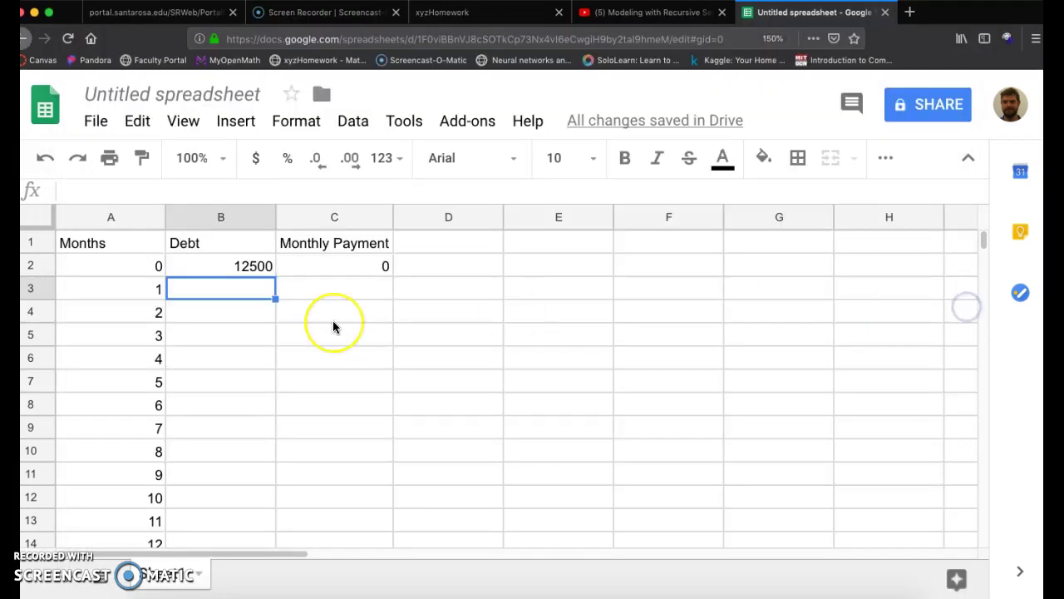
text(=)
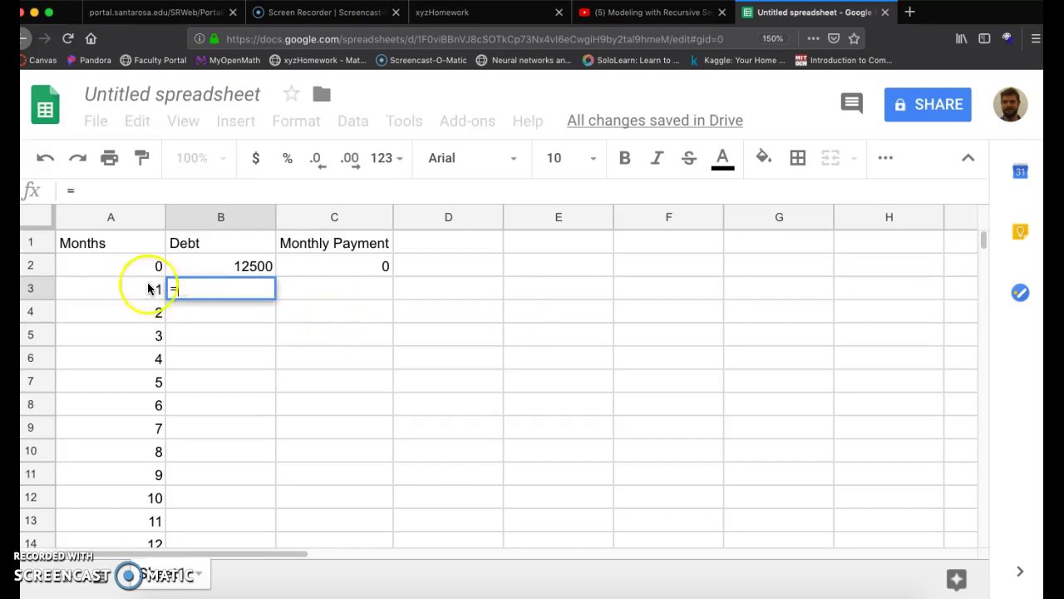
click(220, 266)
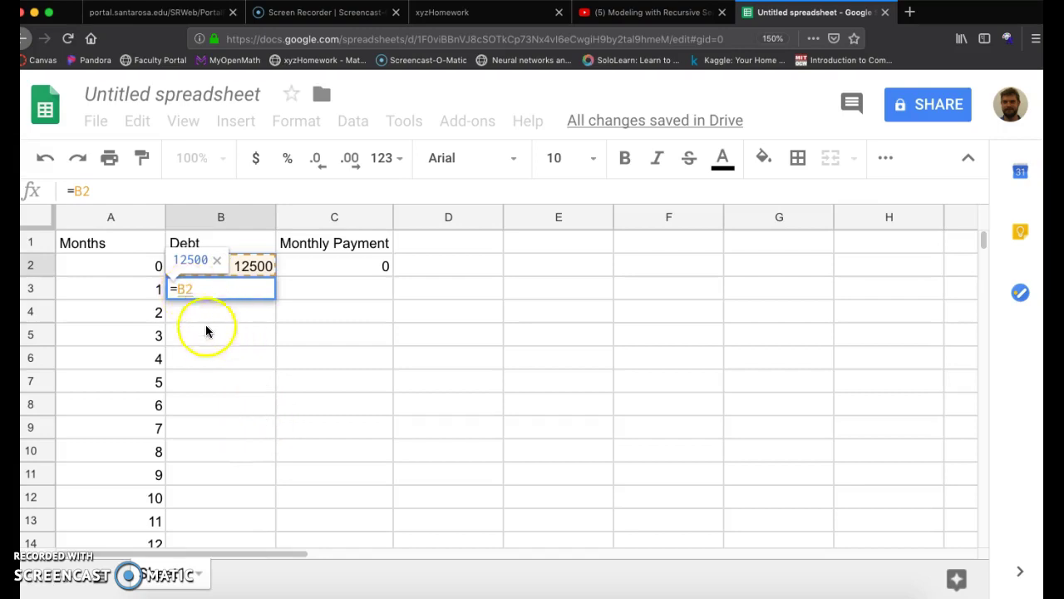
text(+0)
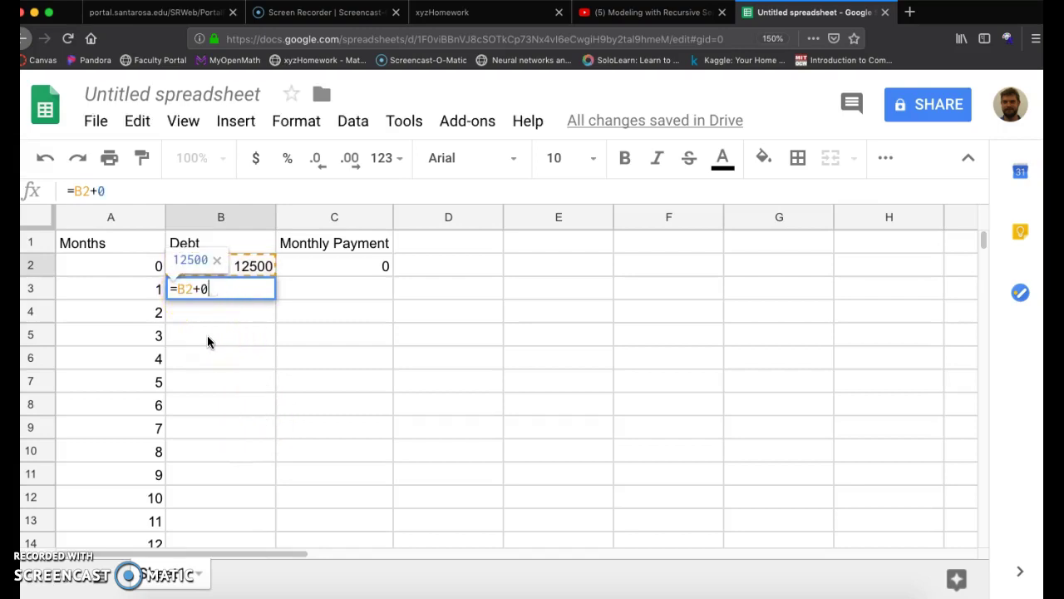
text(.17)
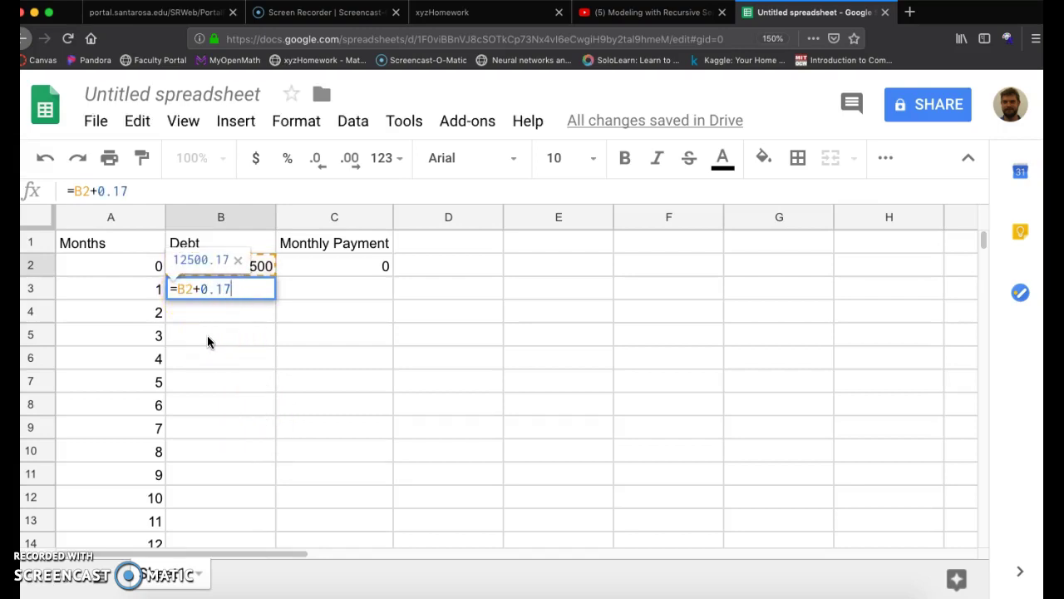
text(?)
key(BackSpace)
text(/)
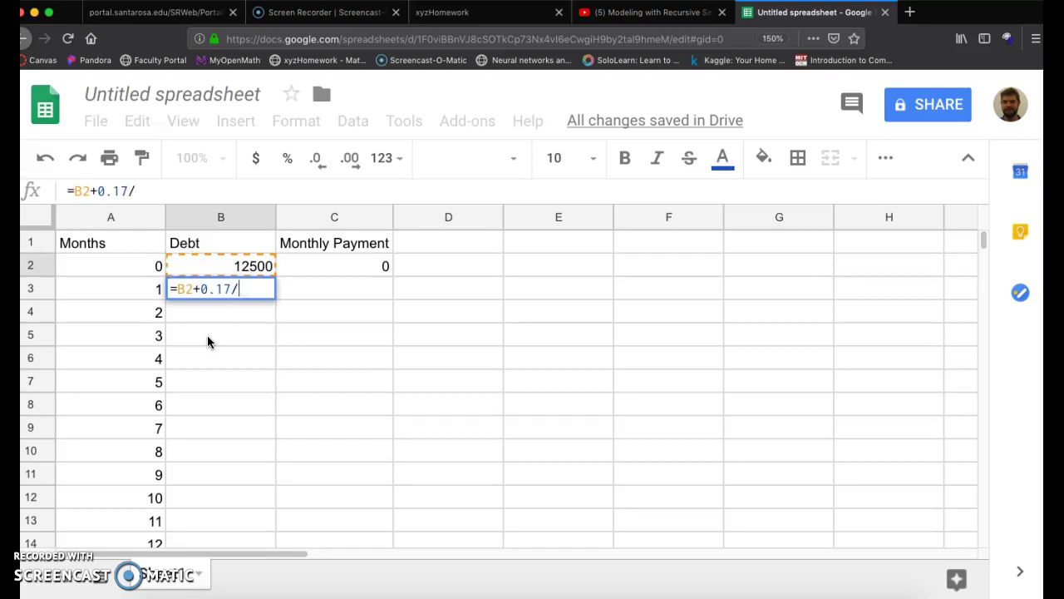
text(12*)
click(214, 264)
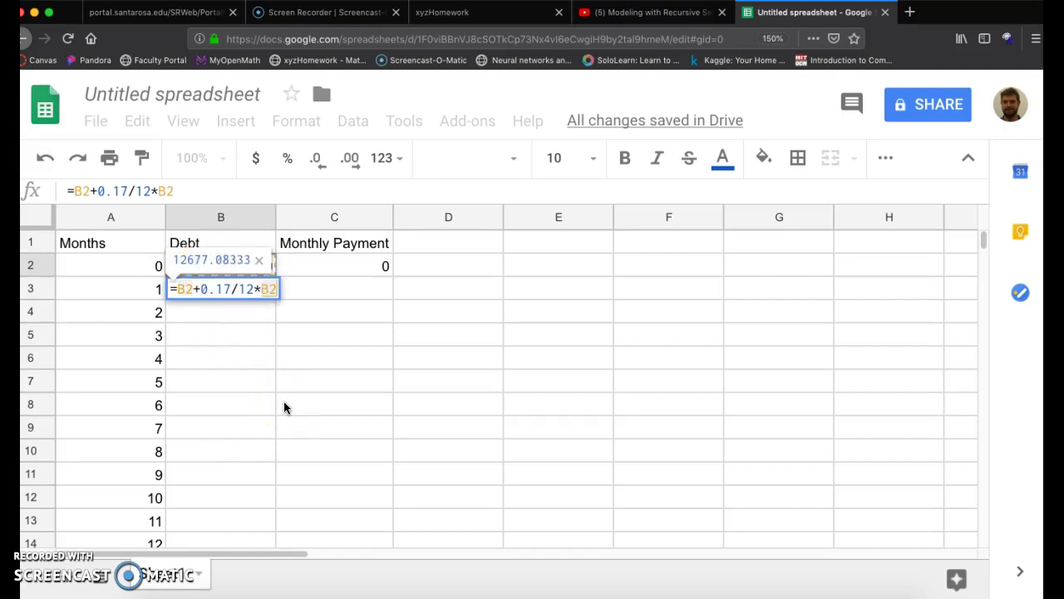
text(-)
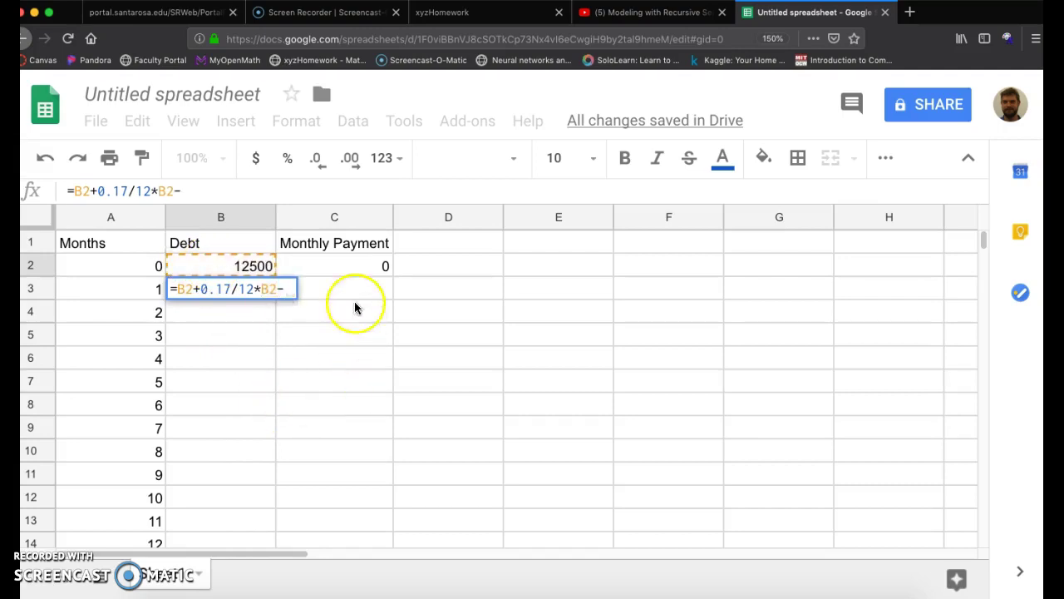
click(366, 267)
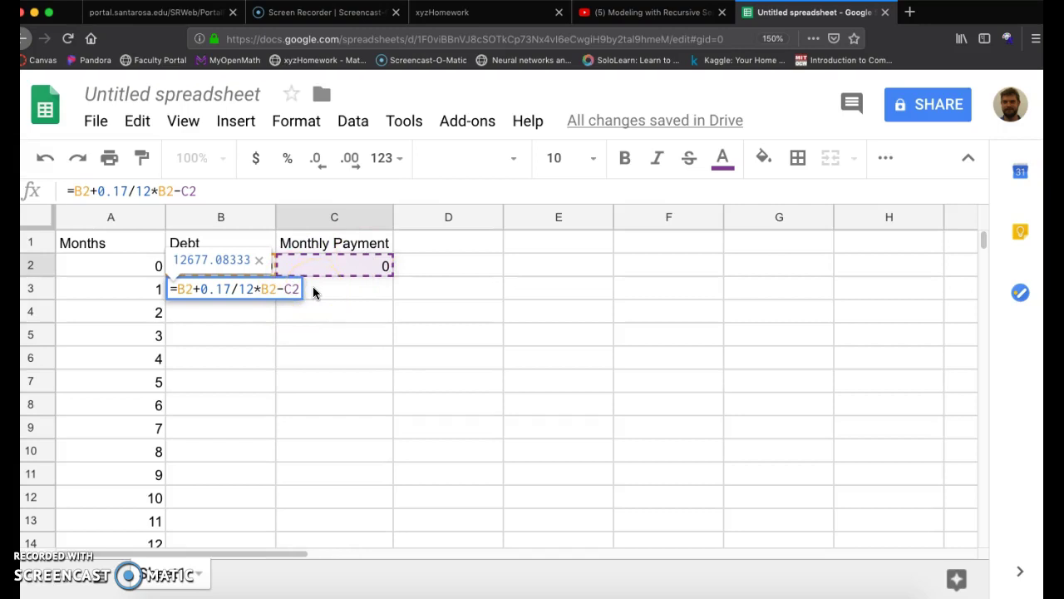
text($C)
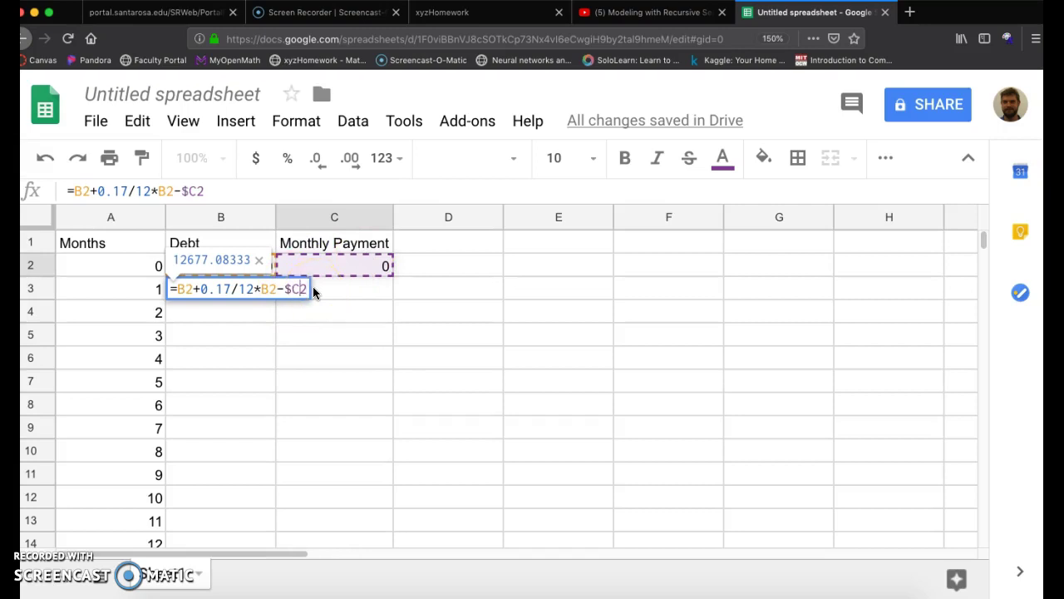
text($)
click(313, 331)
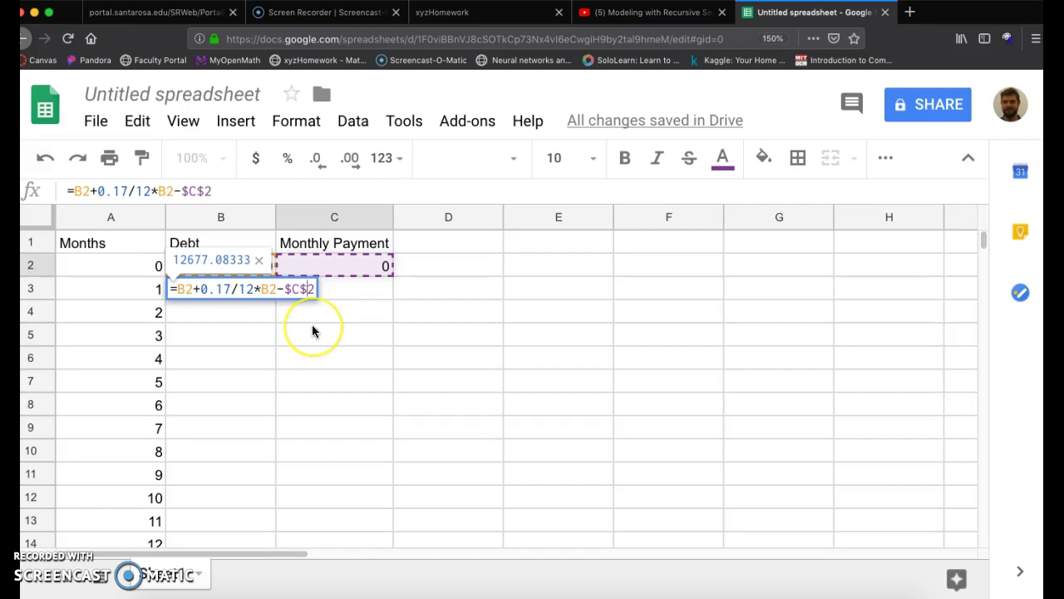
Re-enter B3's payment reference as absolute $C$2 and commit, giving 12677.08333.
key(super+equal)
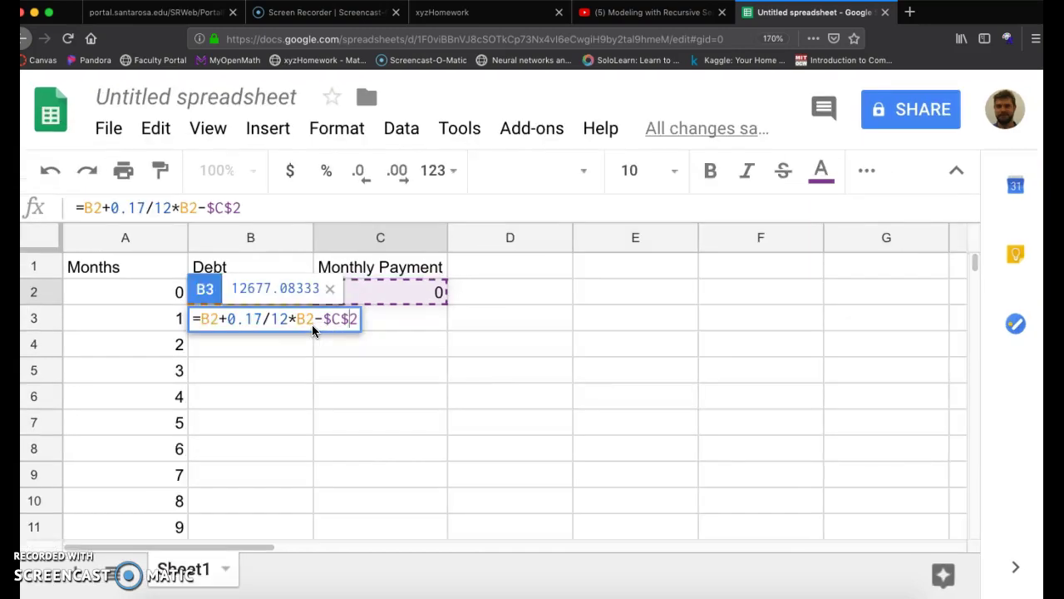
key(super+equal)
click(374, 346)
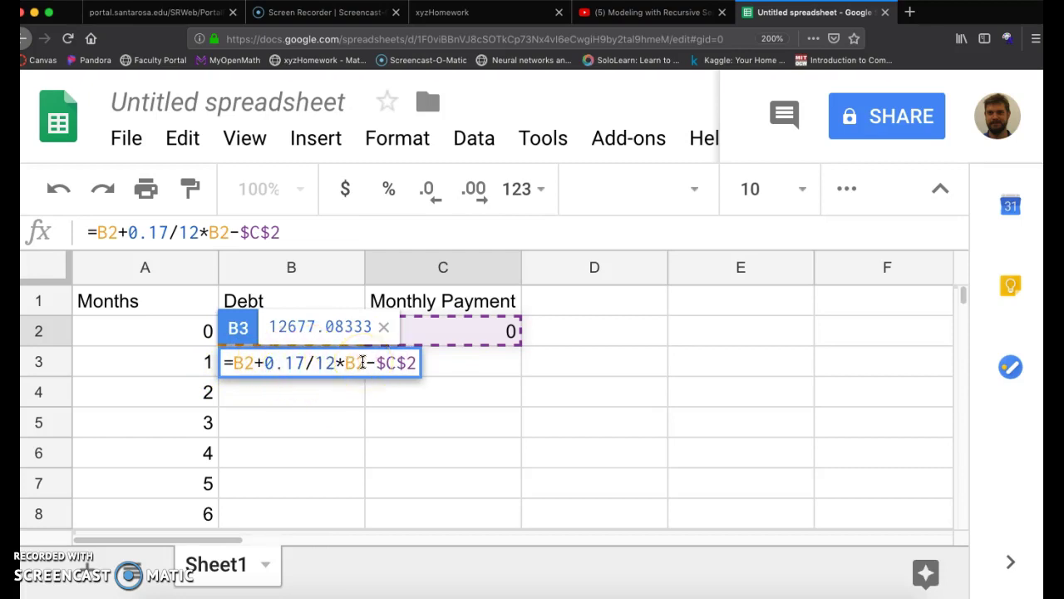
click(404, 362)
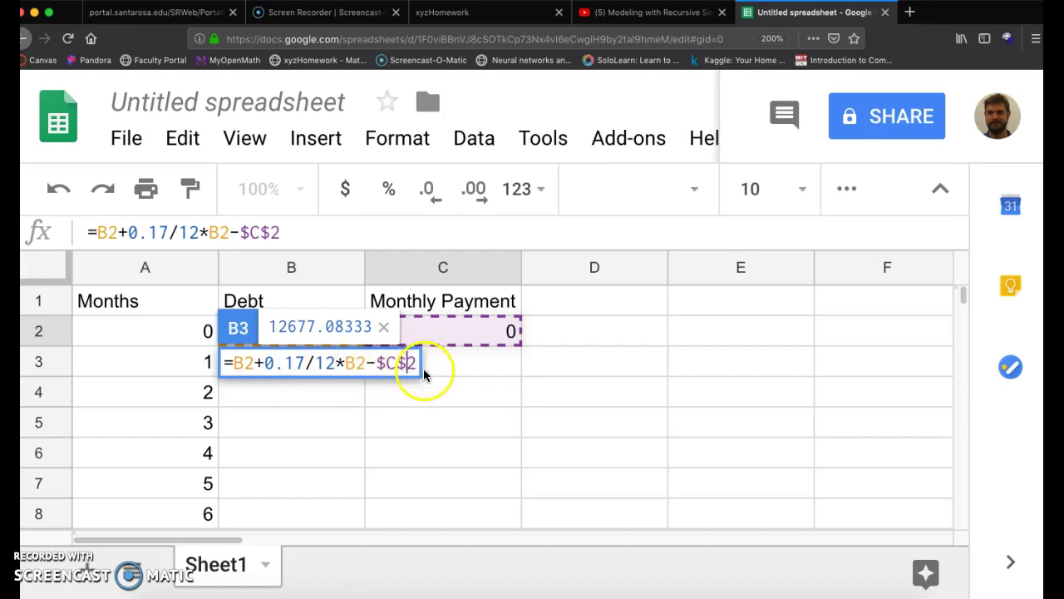
key(BackSpace)
key(BackSpace)
key(BackSpace)
key(BackSpace)
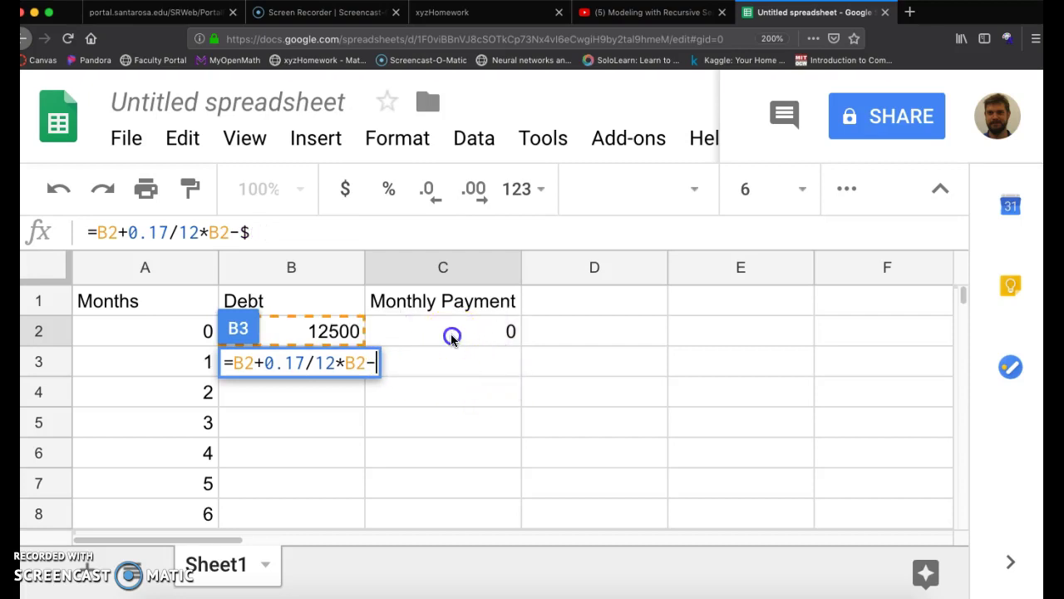
click(452, 339)
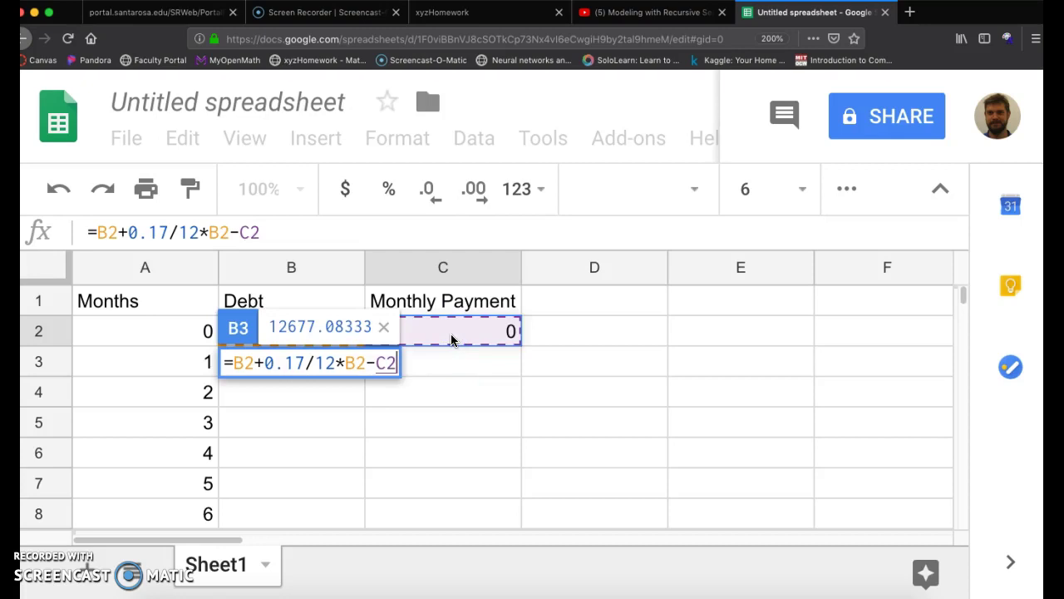
key(F4)
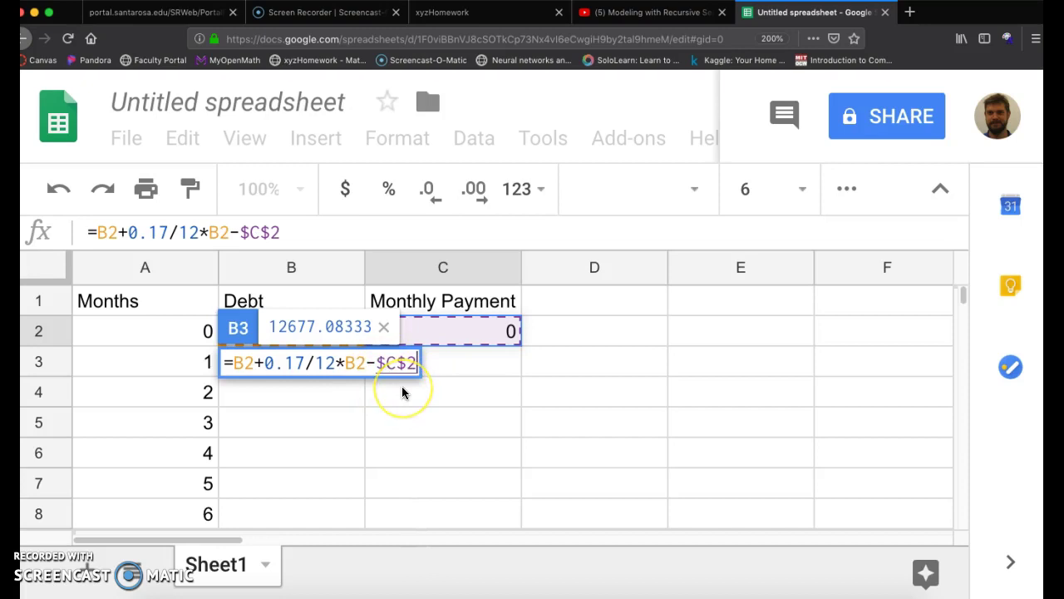
key(Return)
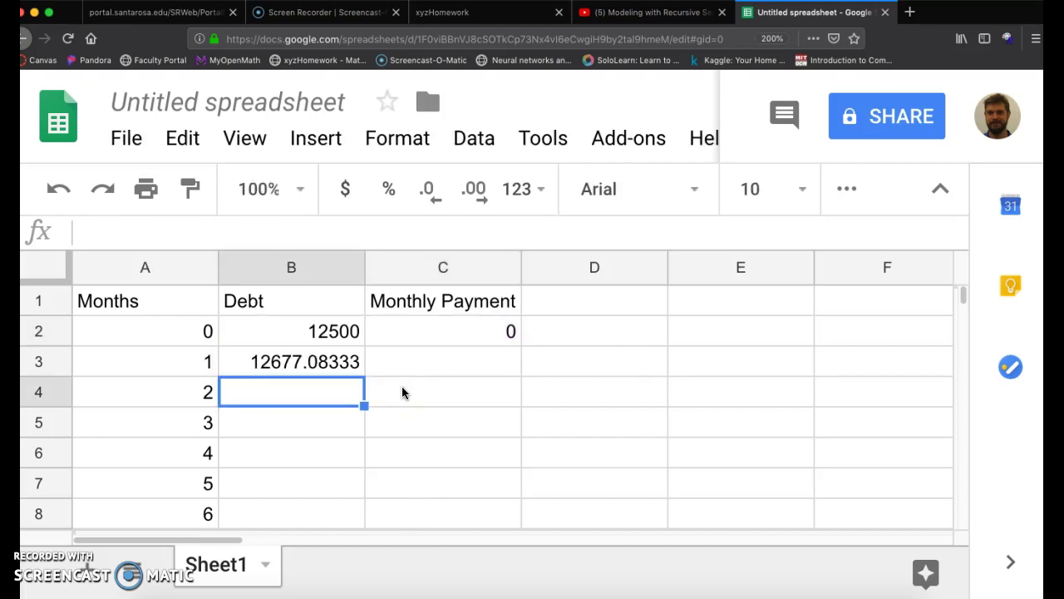
key(ctrl+minus)
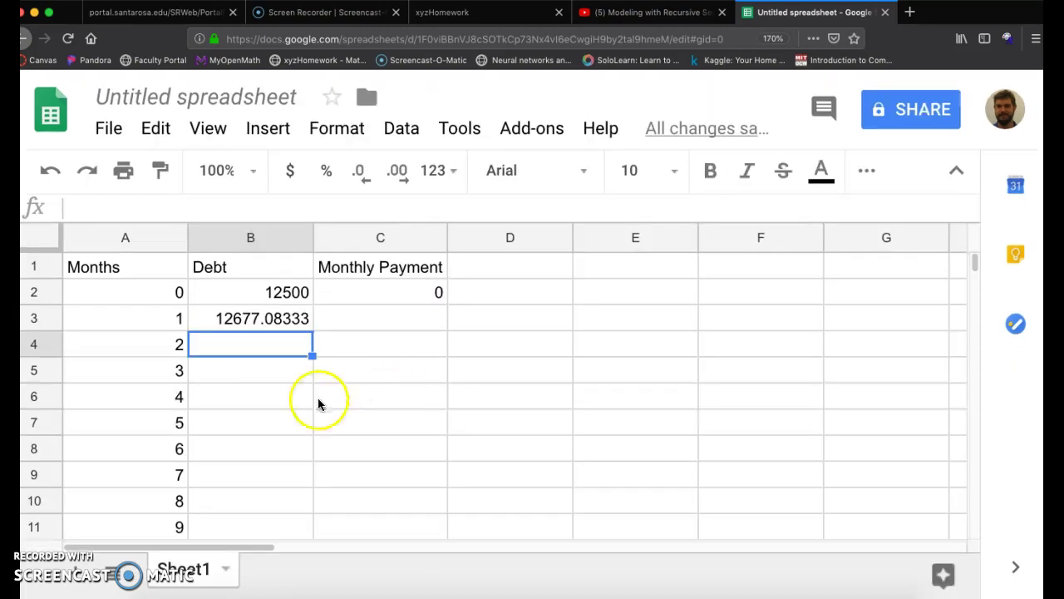
click(282, 292)
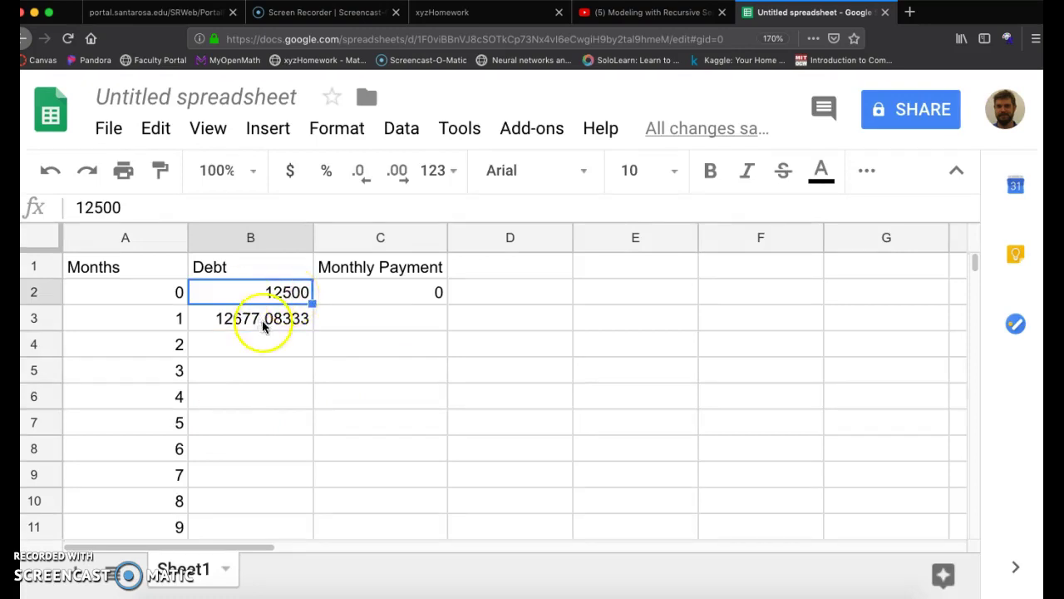
click(266, 326)
click(266, 325)
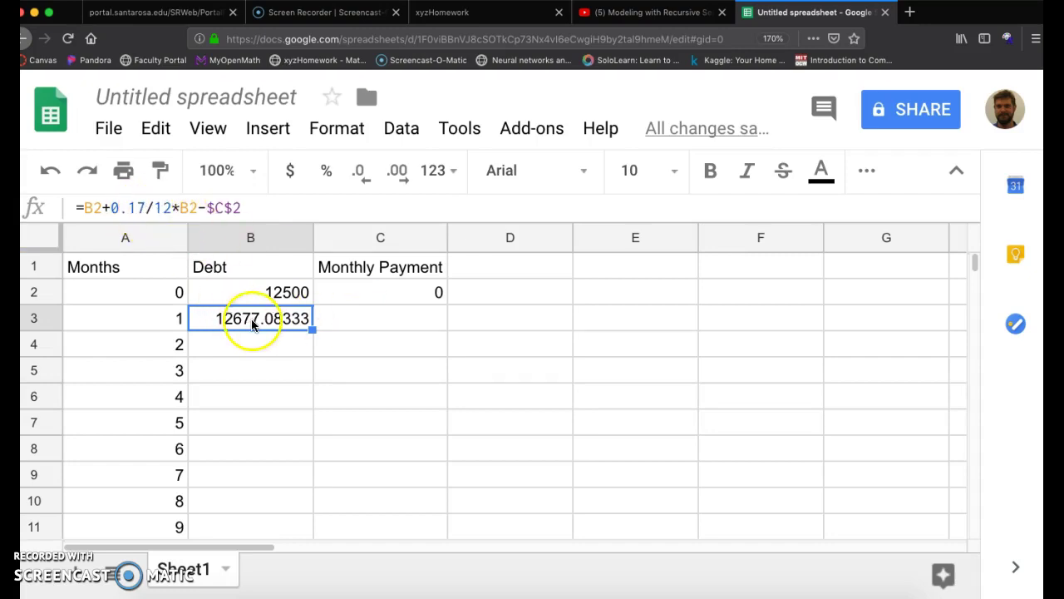
click(353, 293)
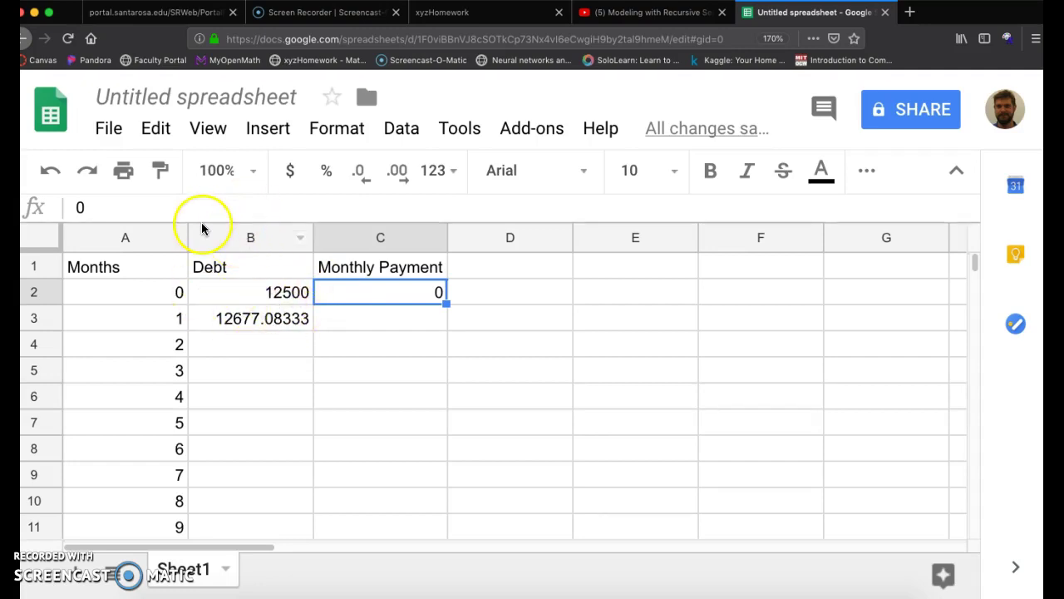
click(260, 323)
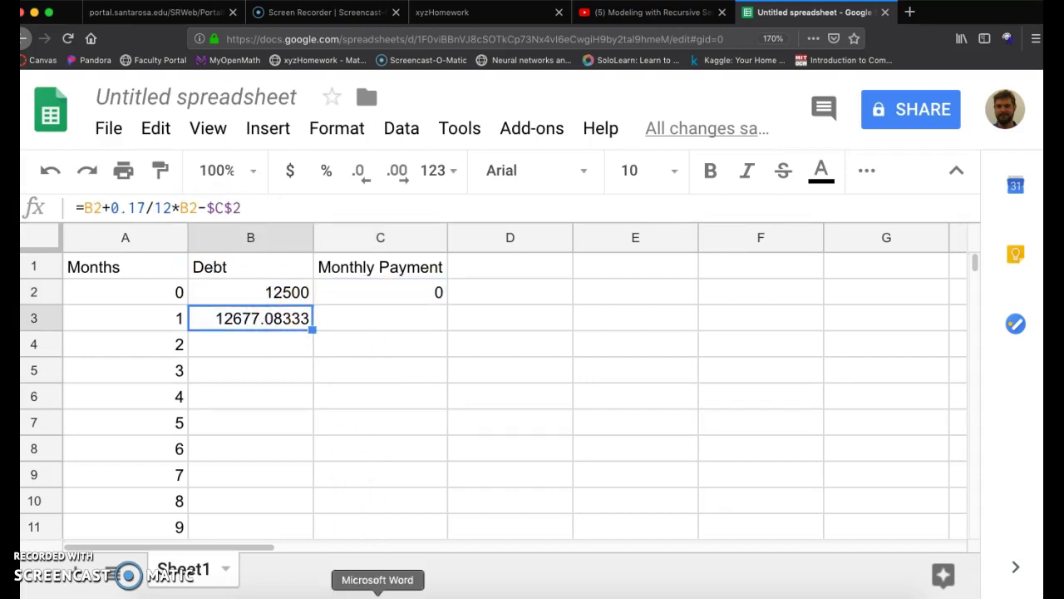
click(371, 592)
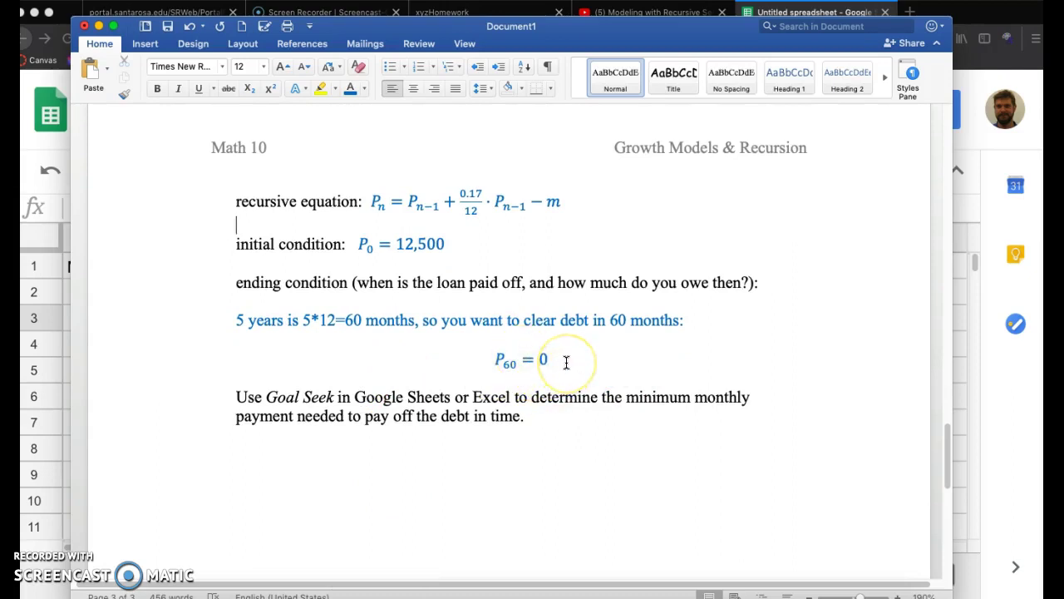
click(967, 360)
click(376, 283)
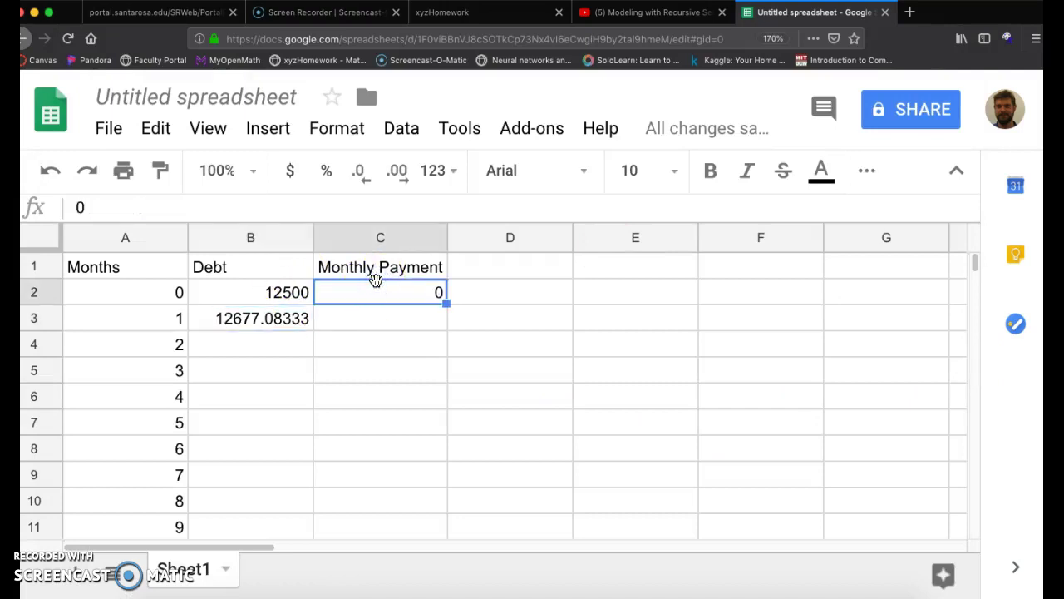
click(226, 318)
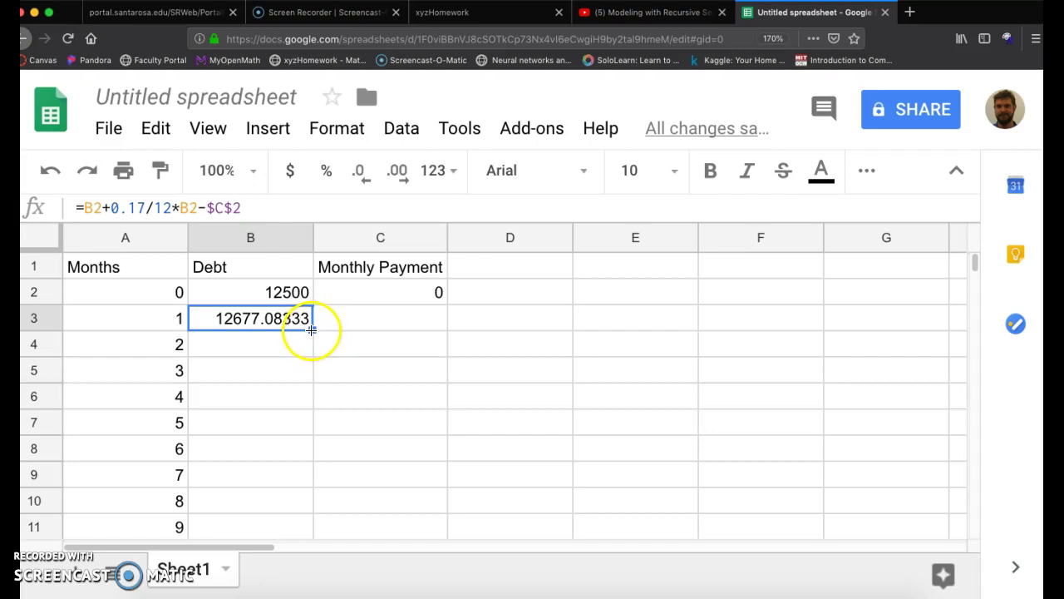
Copy B3's debt formula down column B to month 60, reaching 29071.66757.
double_click(312, 328)
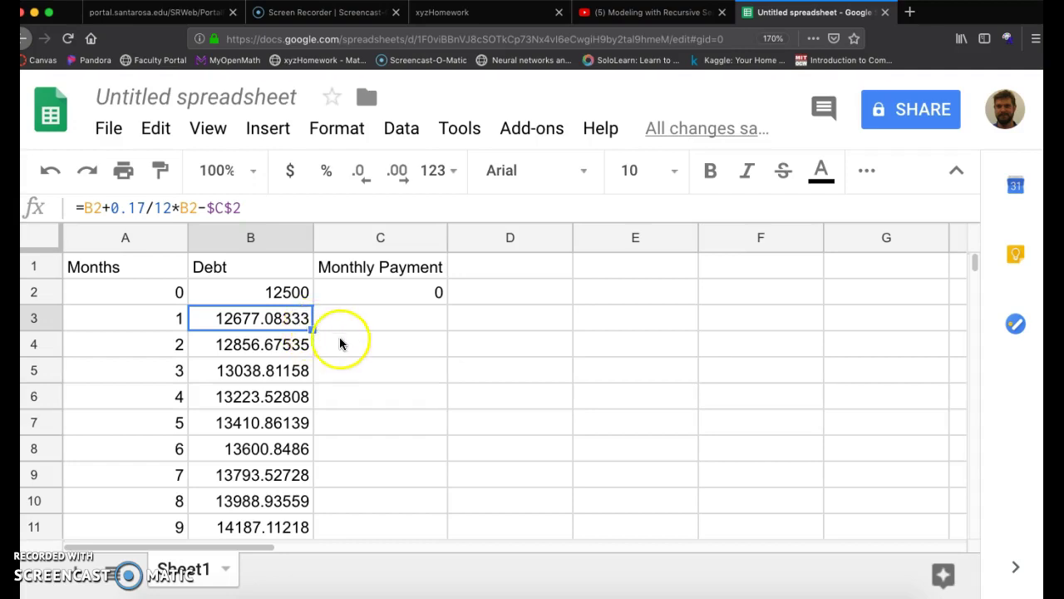
scroll(262, 355, down, 1)
scroll(262, 356, down, 9)
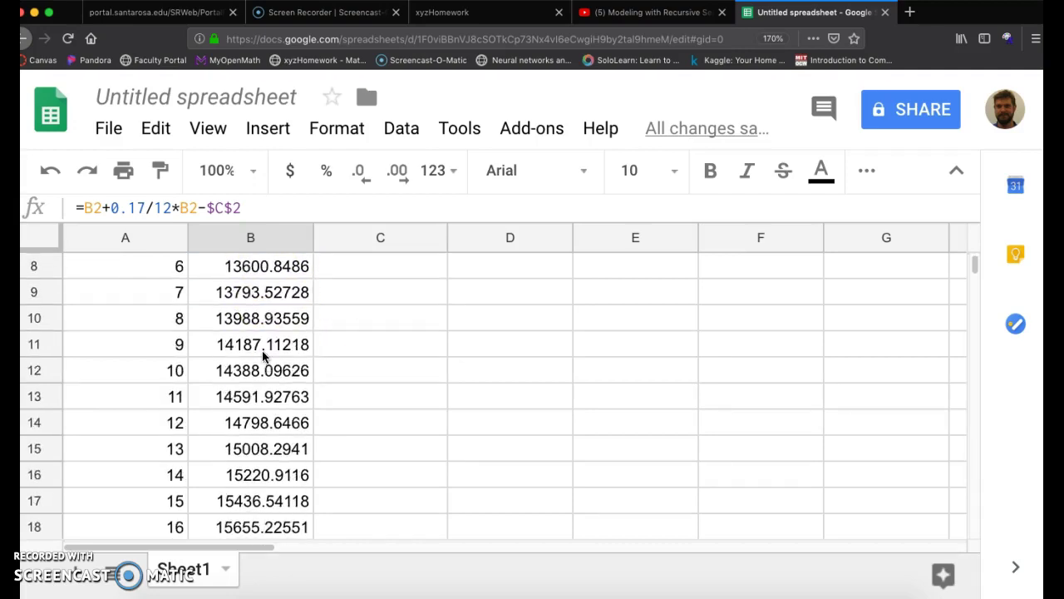
scroll(263, 356, down, 15)
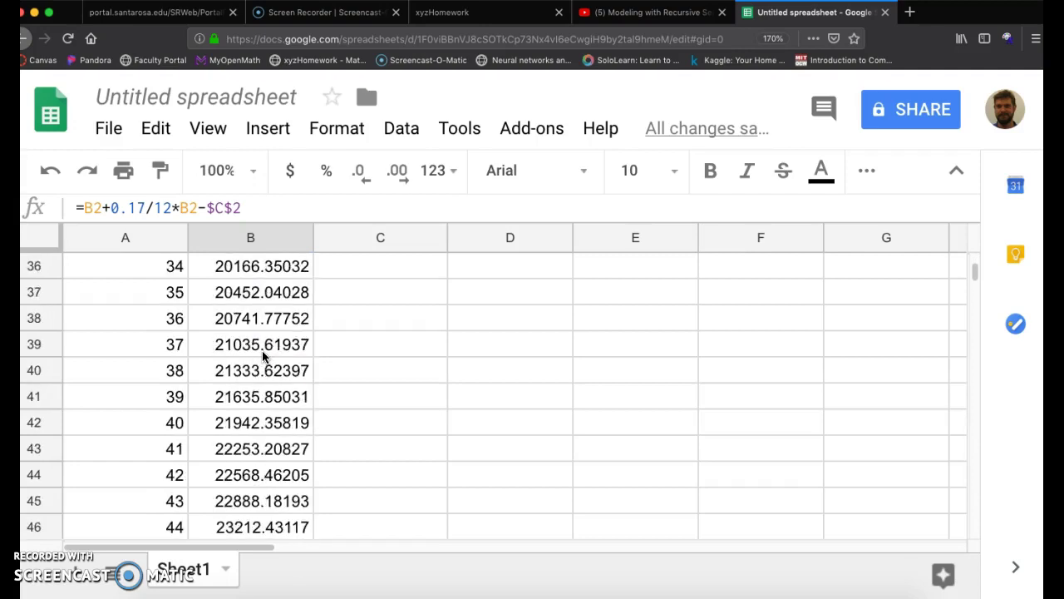
scroll(263, 356, down, 3)
scroll(262, 356, up, 20)
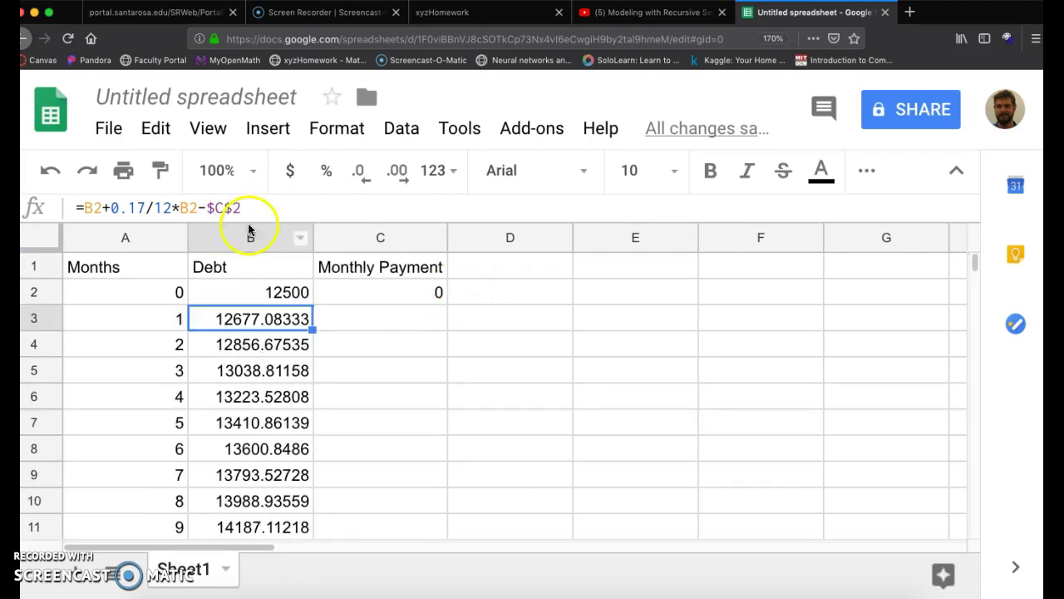
scroll(261, 415, down, 2)
scroll(261, 412, down, 2)
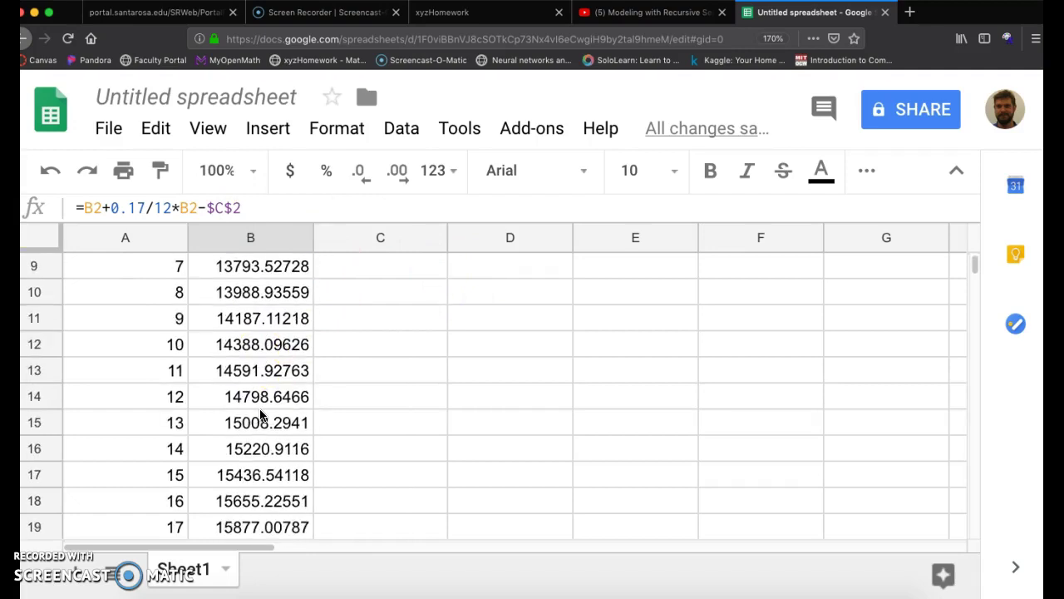
scroll(261, 409, up, 4)
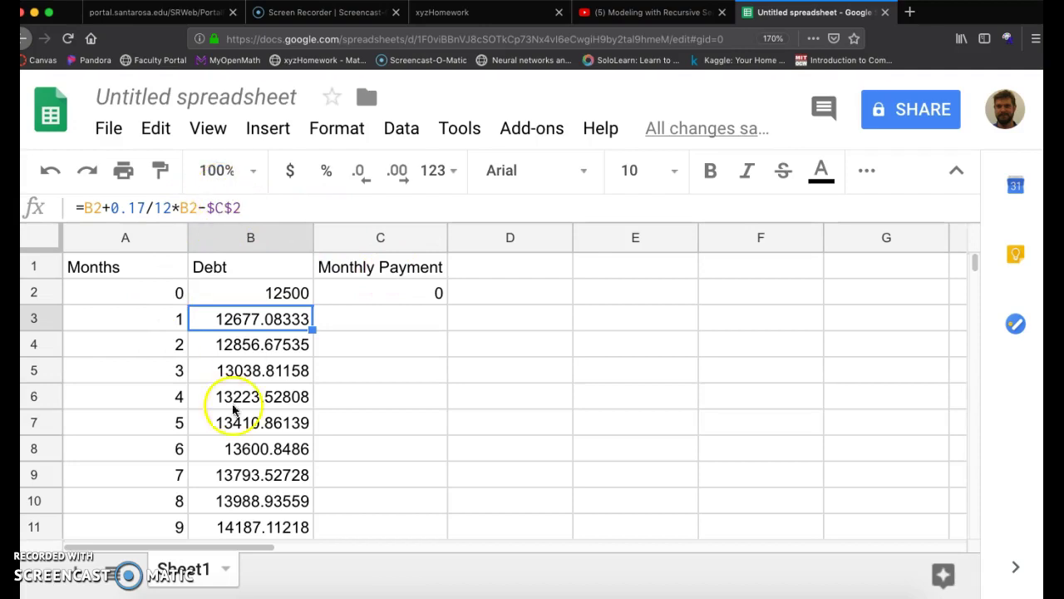
Inspect B7's formula =B6+0.17/12*B6-$C$2, giving month-5 debt 13410.86139.
click(245, 424)
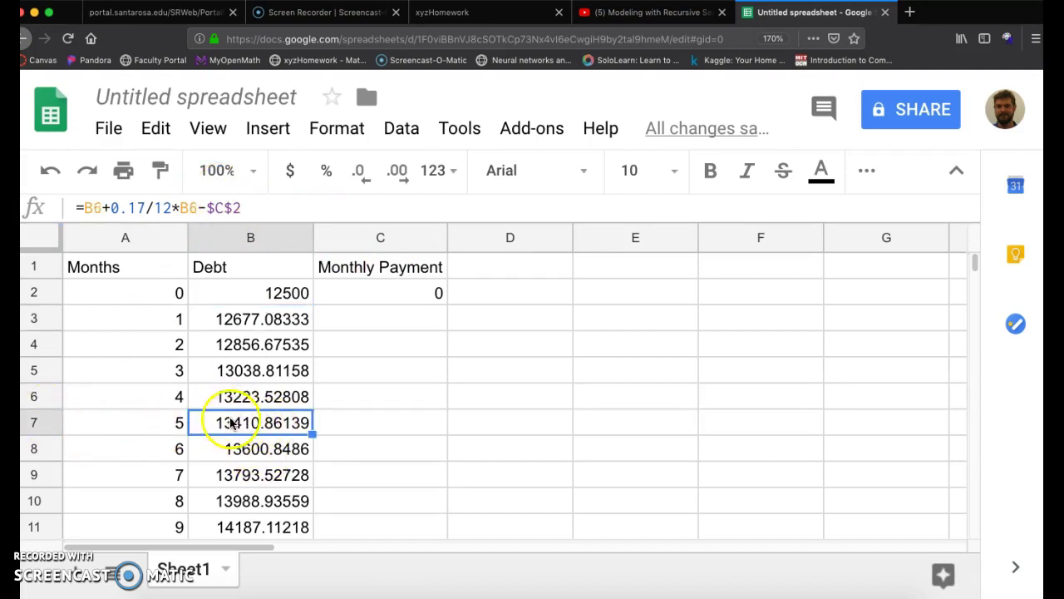
click(279, 207)
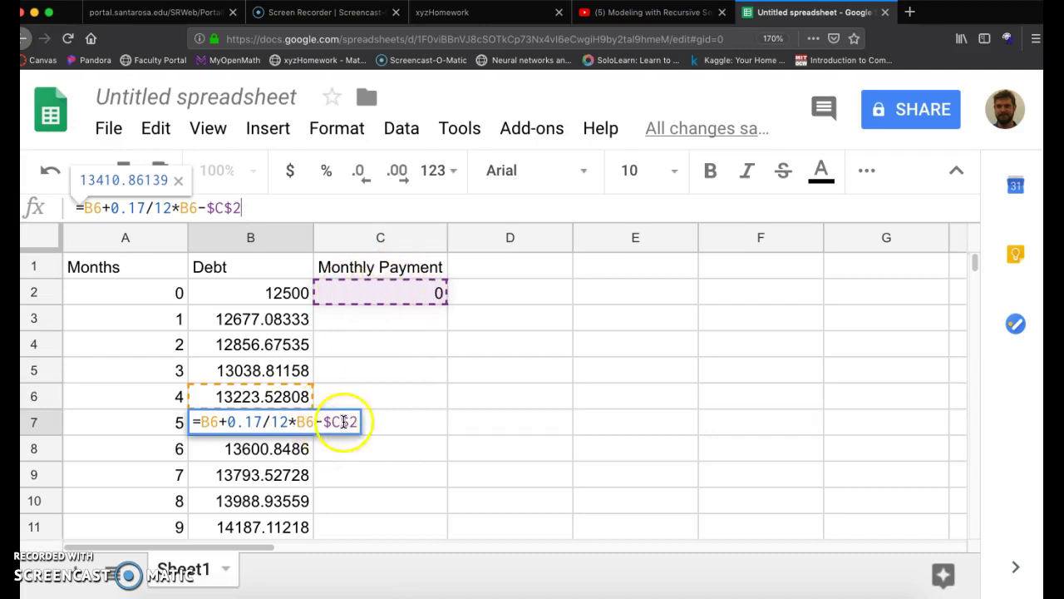
key(Return)
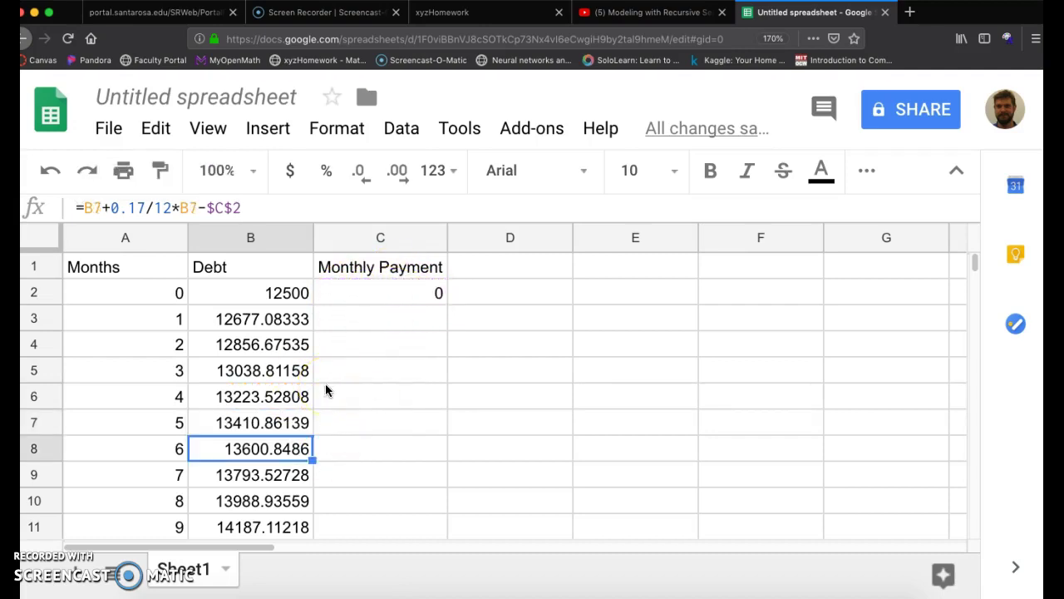
Try a monthly payment of 200 in C2 and check the resulting debt column.
click(405, 297)
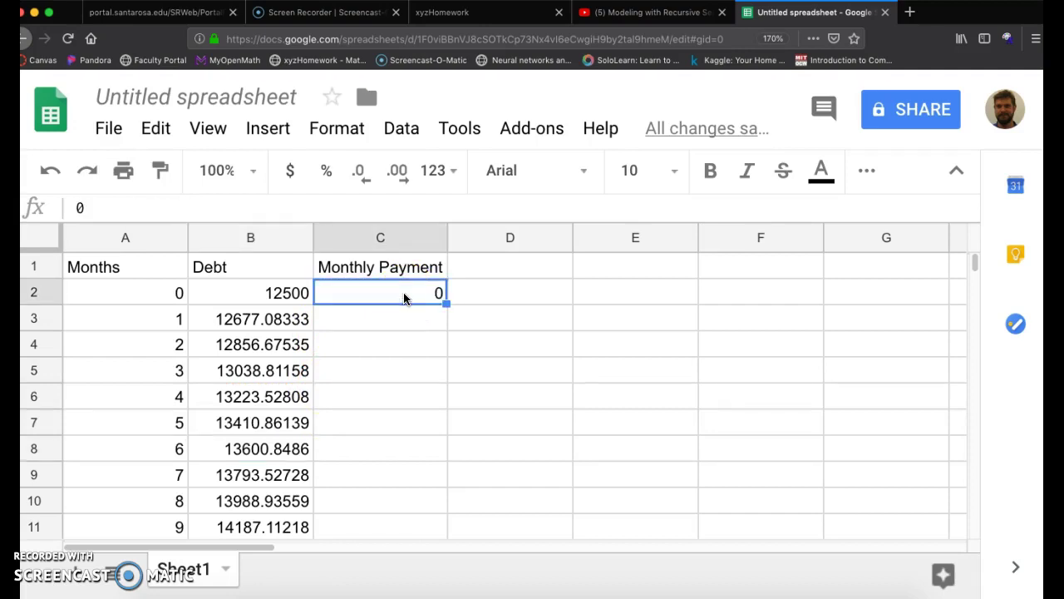
text(200)
key(Return)
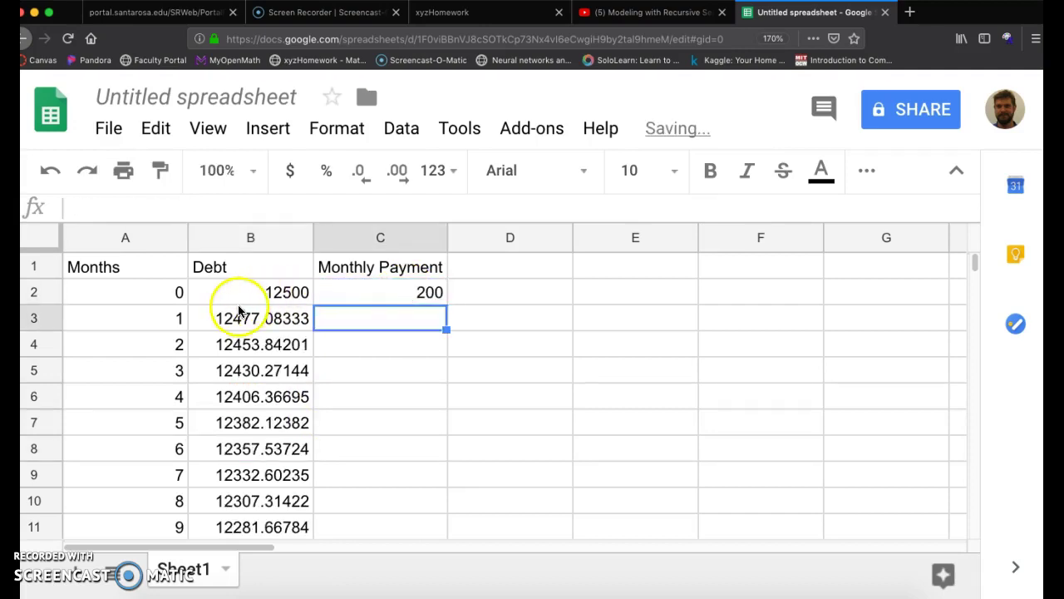
scroll(277, 396, down, 4)
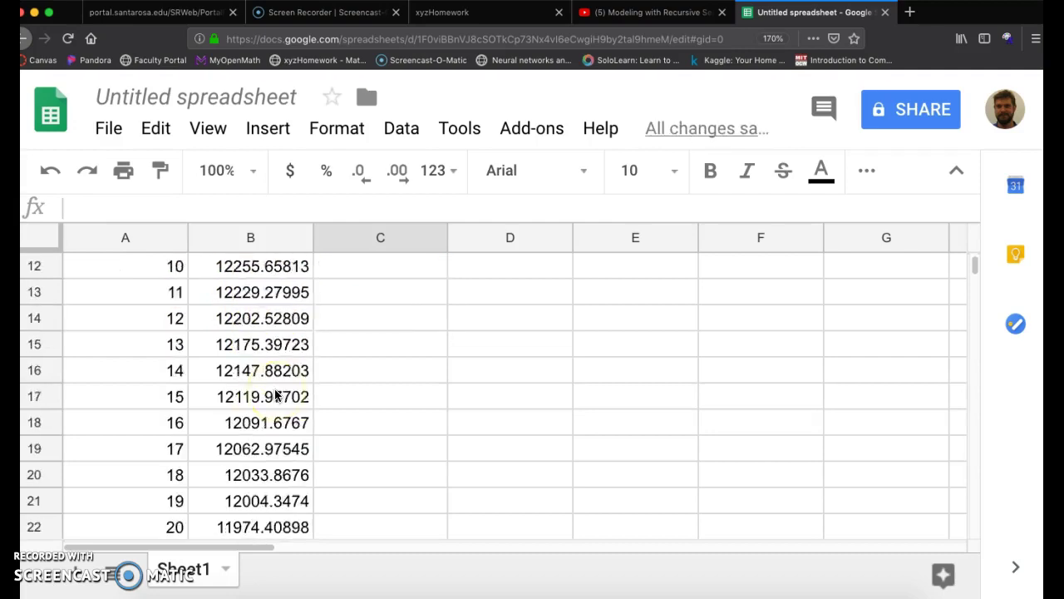
scroll(278, 395, down, 14)
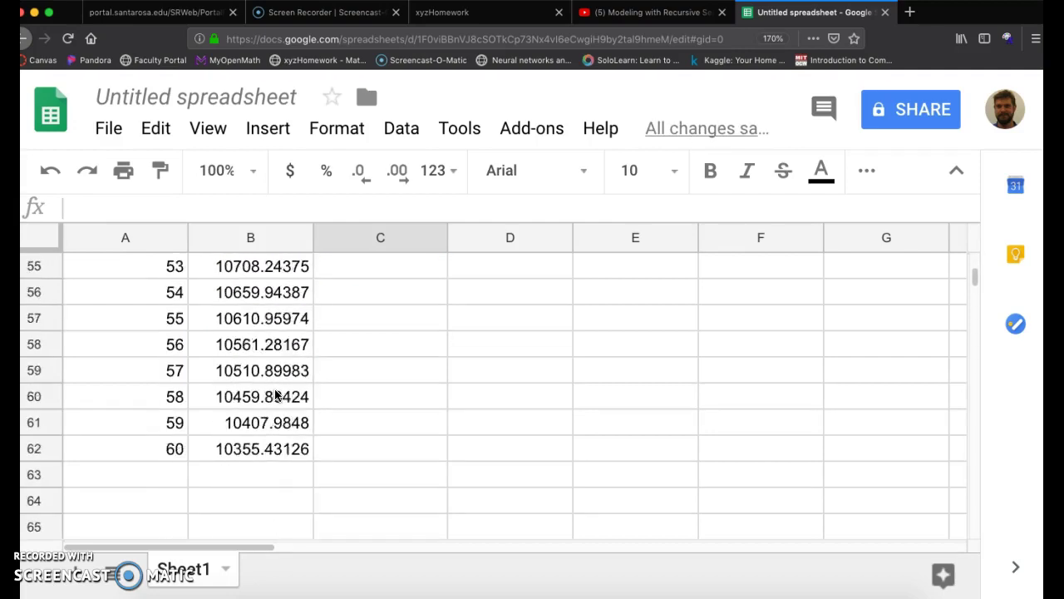
scroll(278, 396, up, 1)
scroll(265, 483, up, 13)
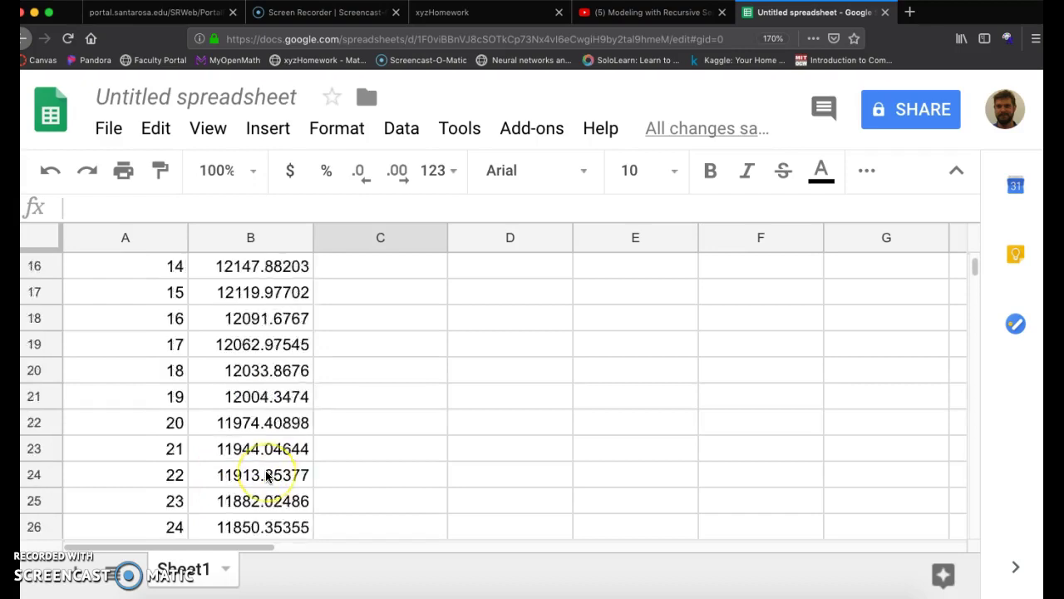
scroll(266, 475, up, 5)
Change the payment to 500; debt nears zero at month 31, reaching -17718.92322.
click(396, 291)
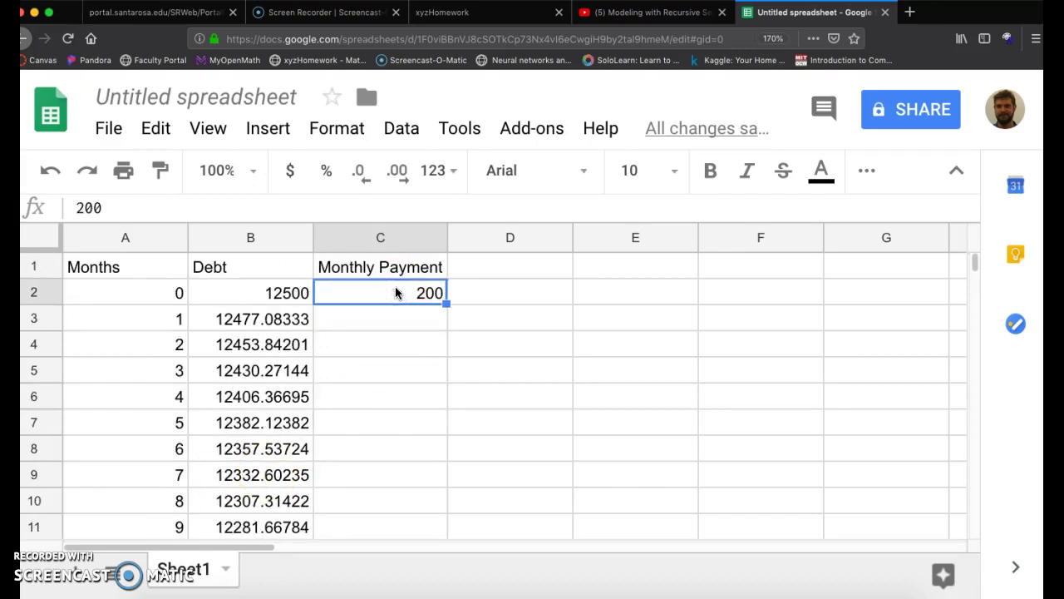
text(500)
key(Return)
scroll(335, 303, down, 3)
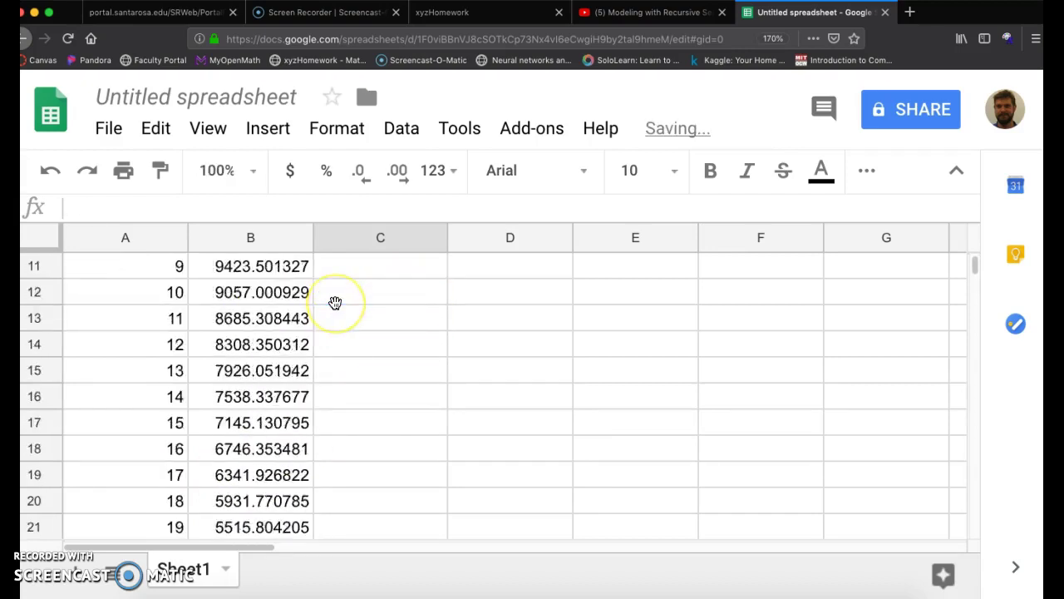
scroll(335, 303, down, 20)
scroll(335, 303, up, 1)
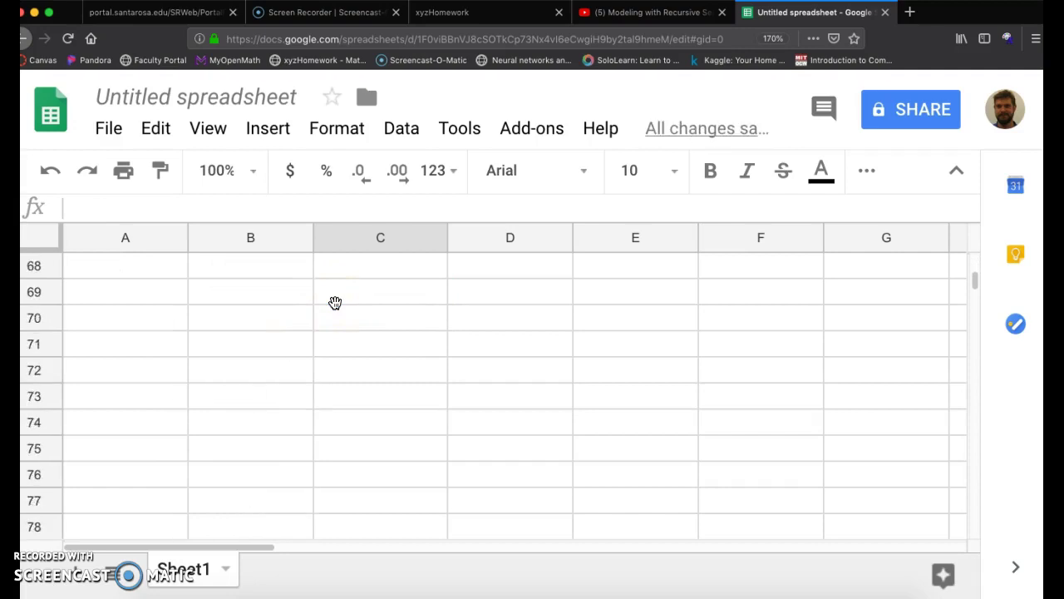
scroll(335, 303, up, 5)
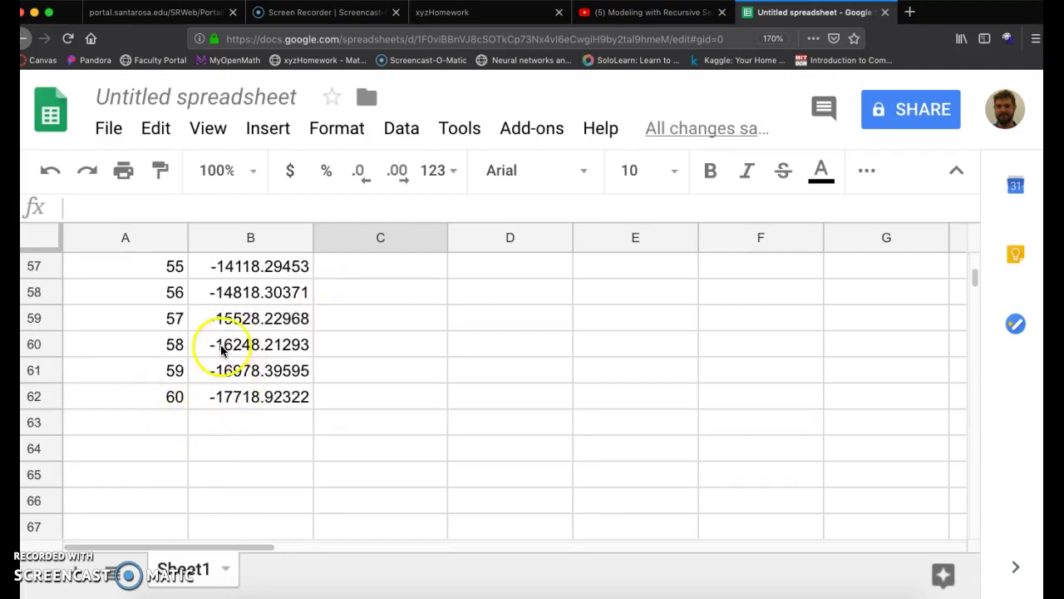
scroll(233, 396, up, 3)
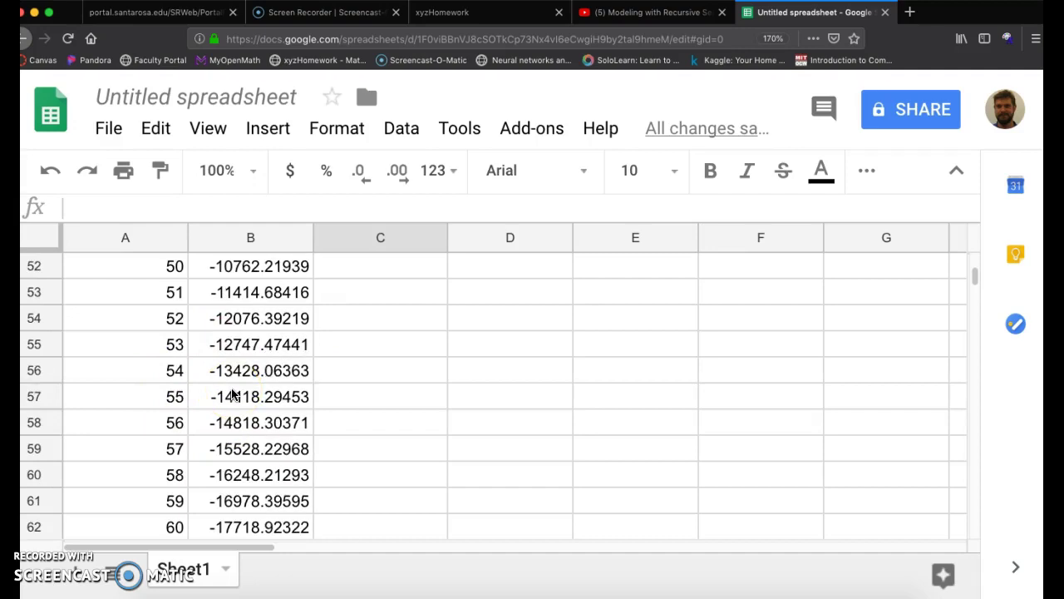
scroll(233, 396, up, 7)
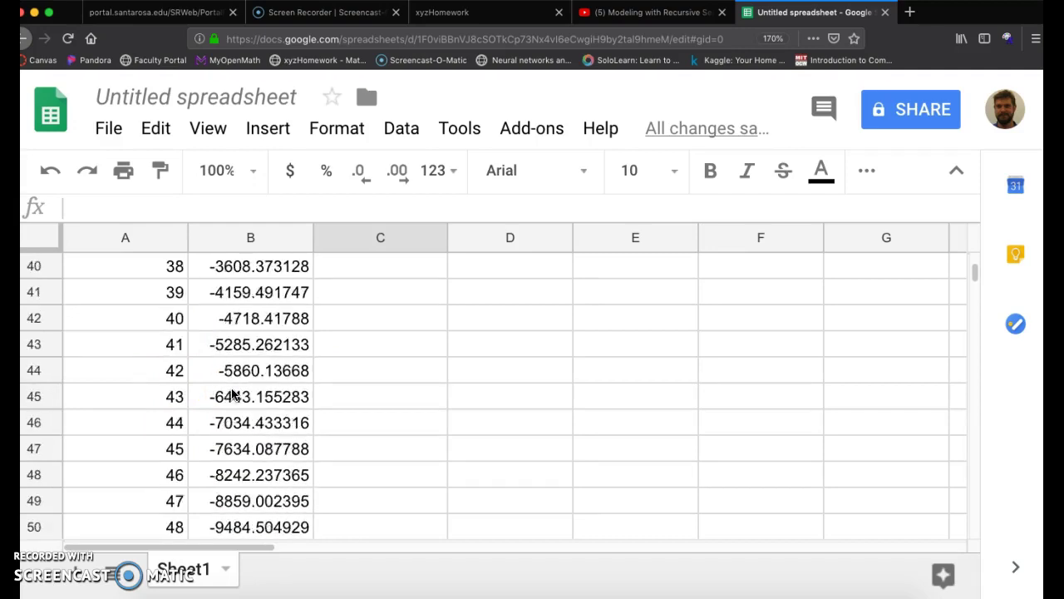
scroll(232, 395, up, 5)
click(147, 294)
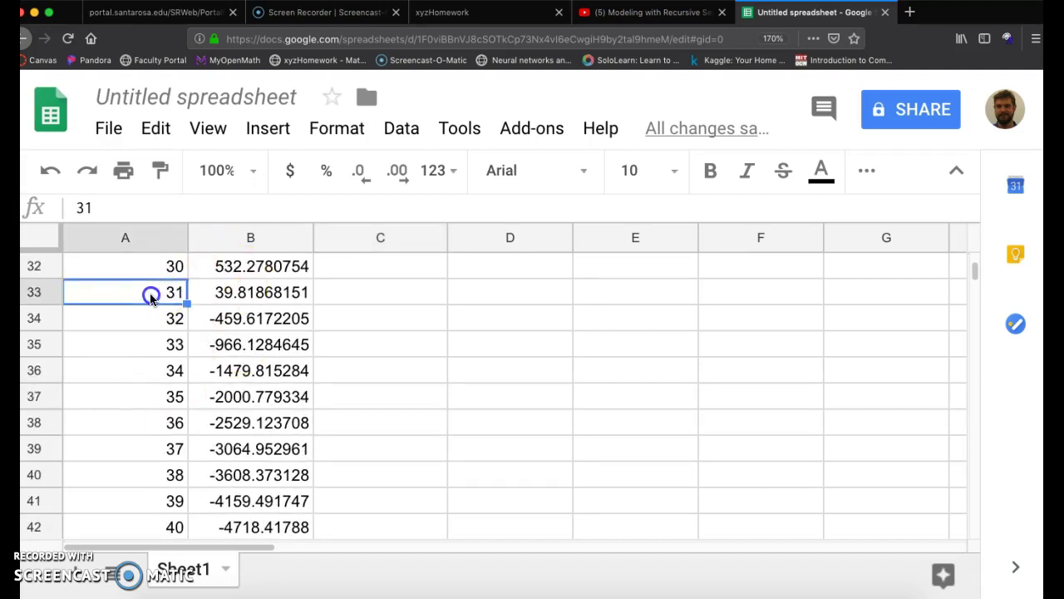
scroll(293, 453, up, 15)
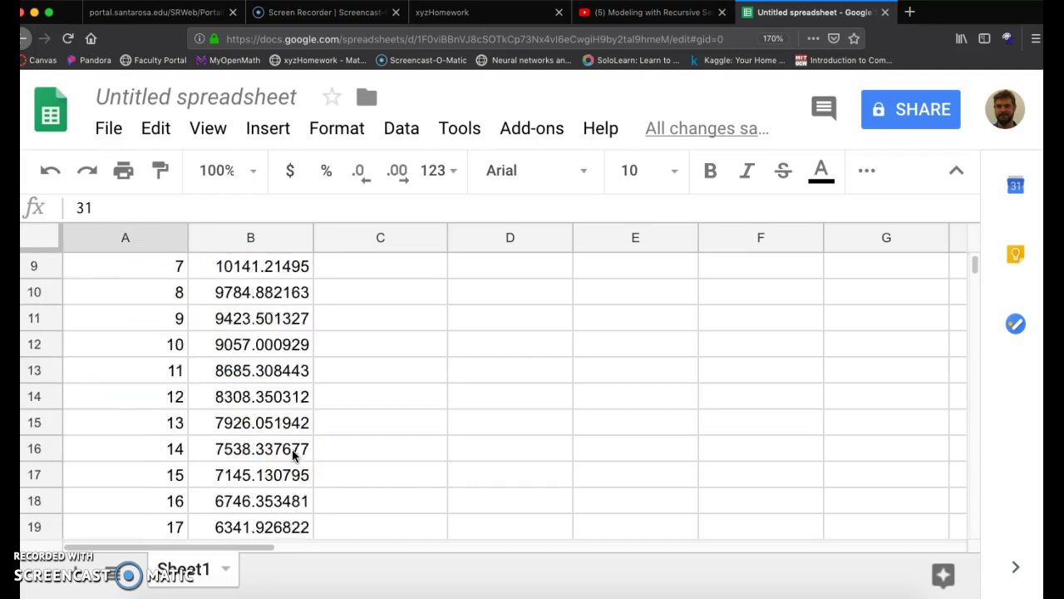
Select the monthly payment cell C2 and launch the Goal Seek add-on.
click(404, 284)
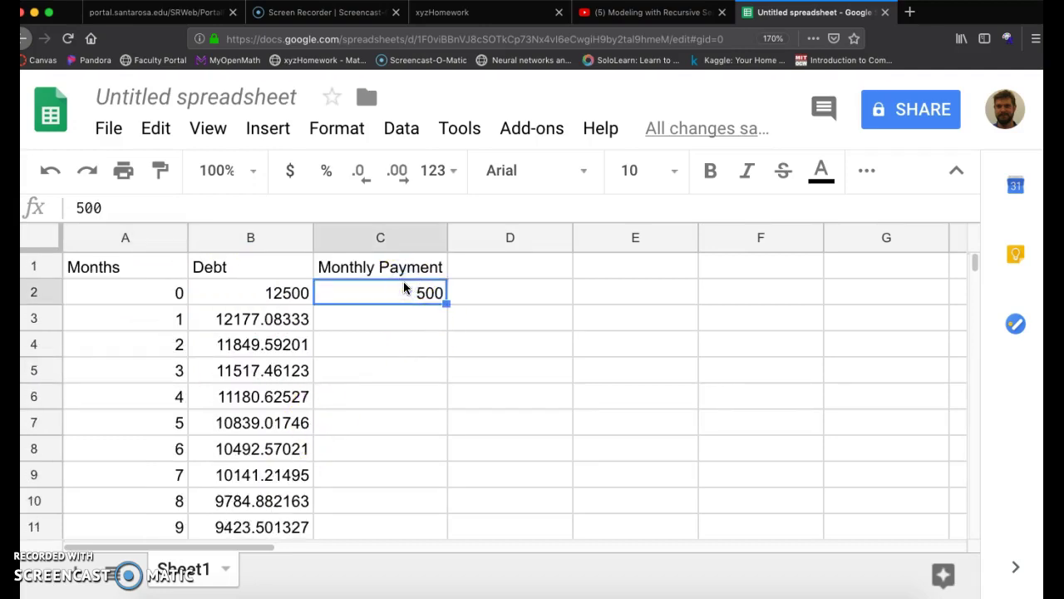
click(538, 135)
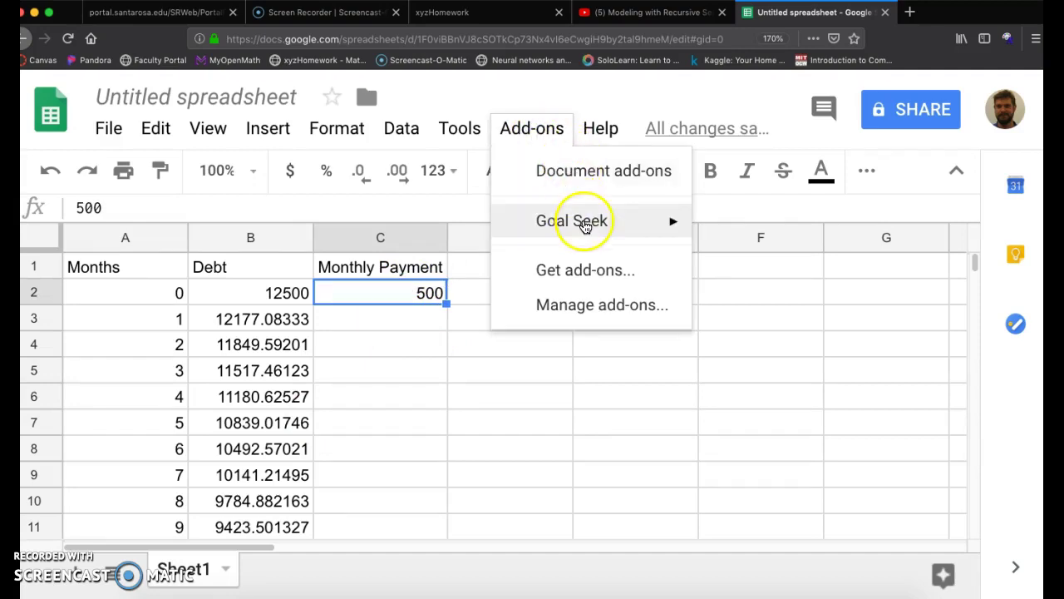
mouse_move(587, 226)
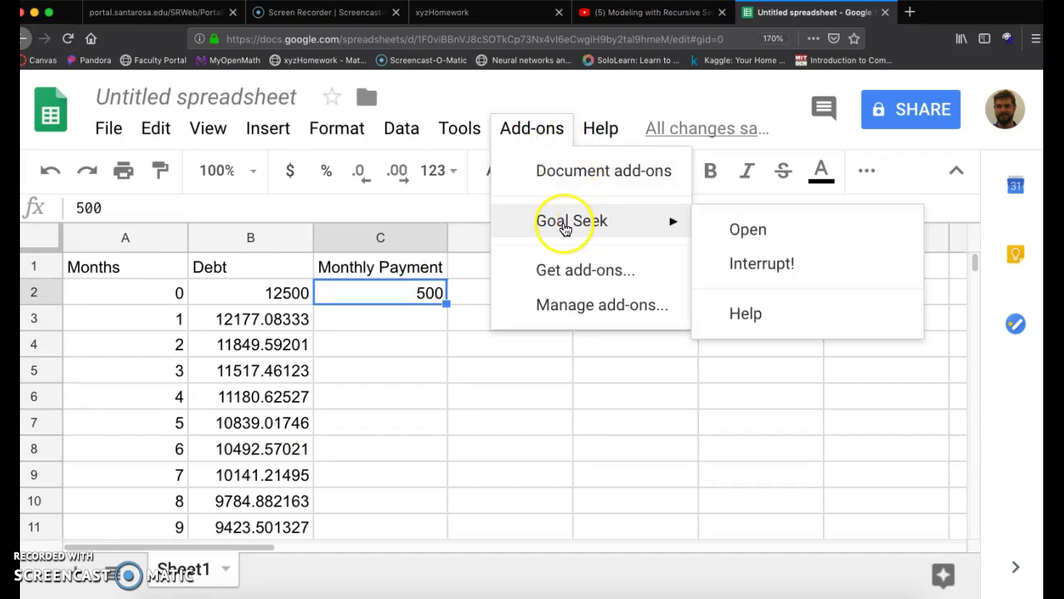
click(731, 236)
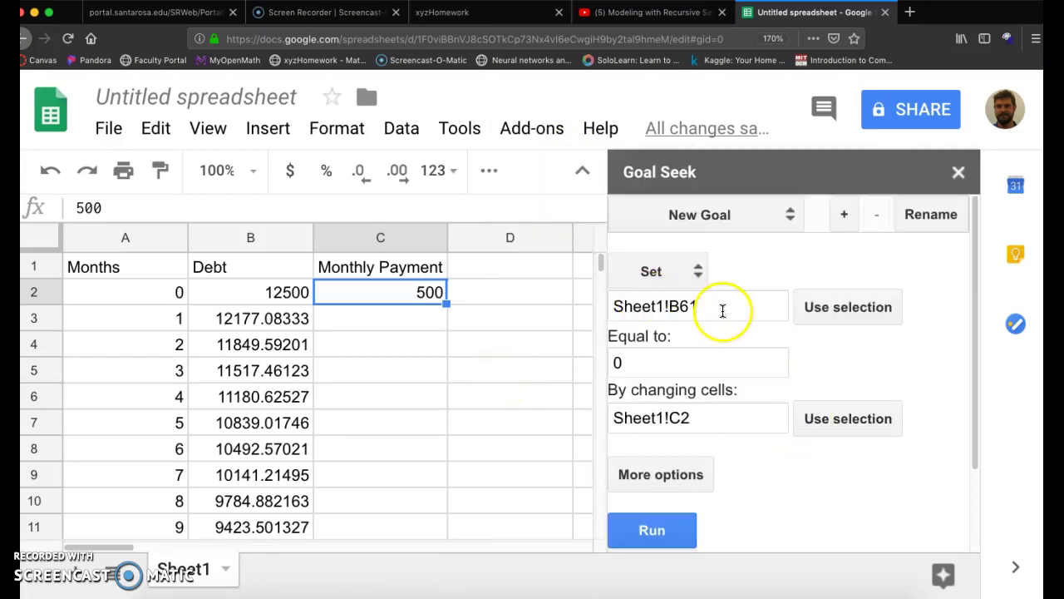
Clear the old Sheet1!B61 target reference and select the month-60 debt cell B62.
drag(709, 305, 580, 304)
key(BackSpace)
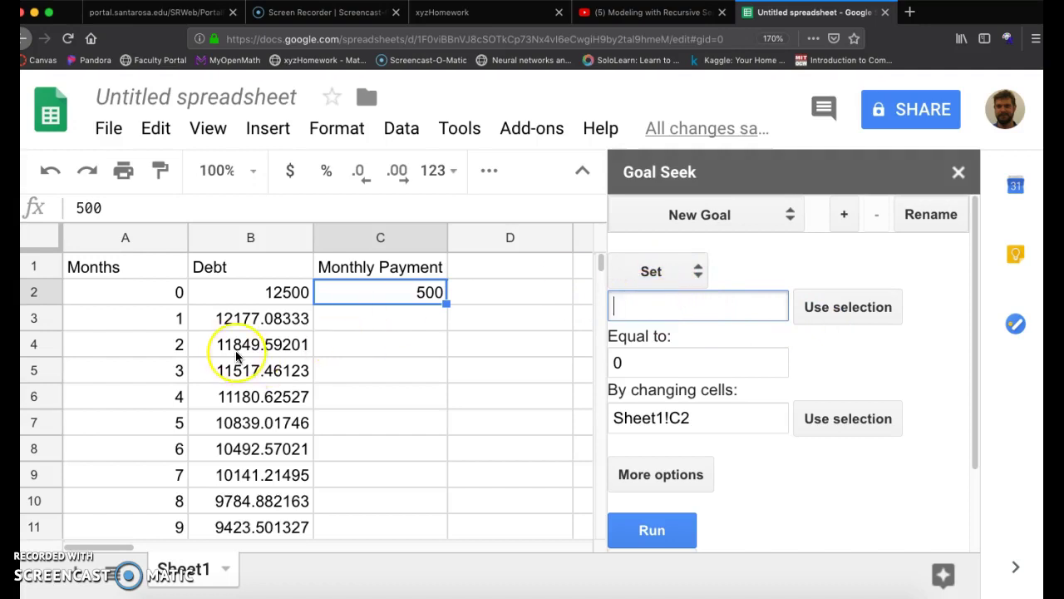
scroll(235, 350, down, 4)
scroll(236, 351, down, 14)
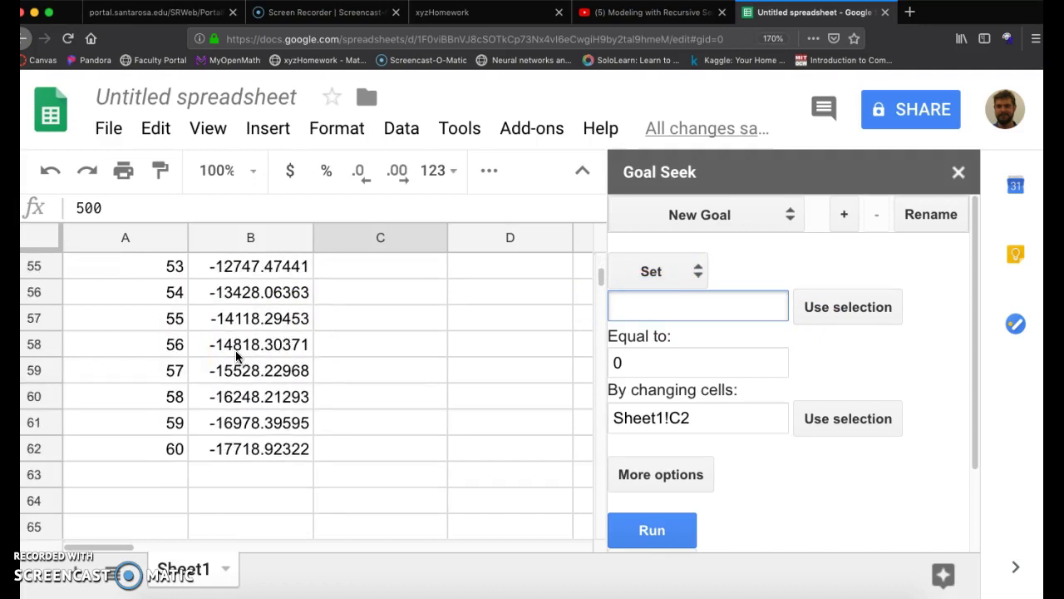
click(239, 452)
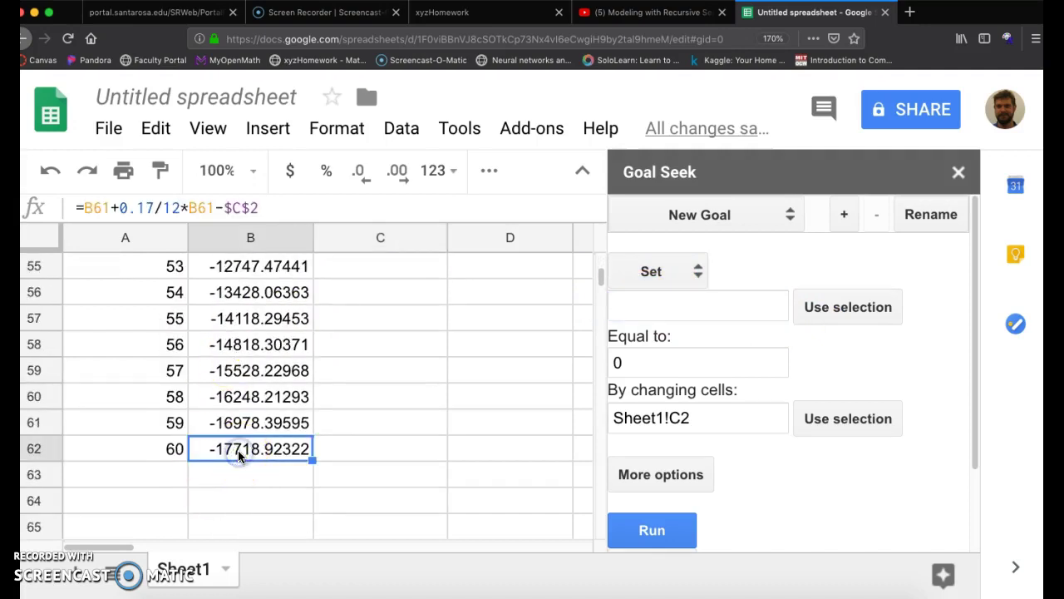
click(663, 308)
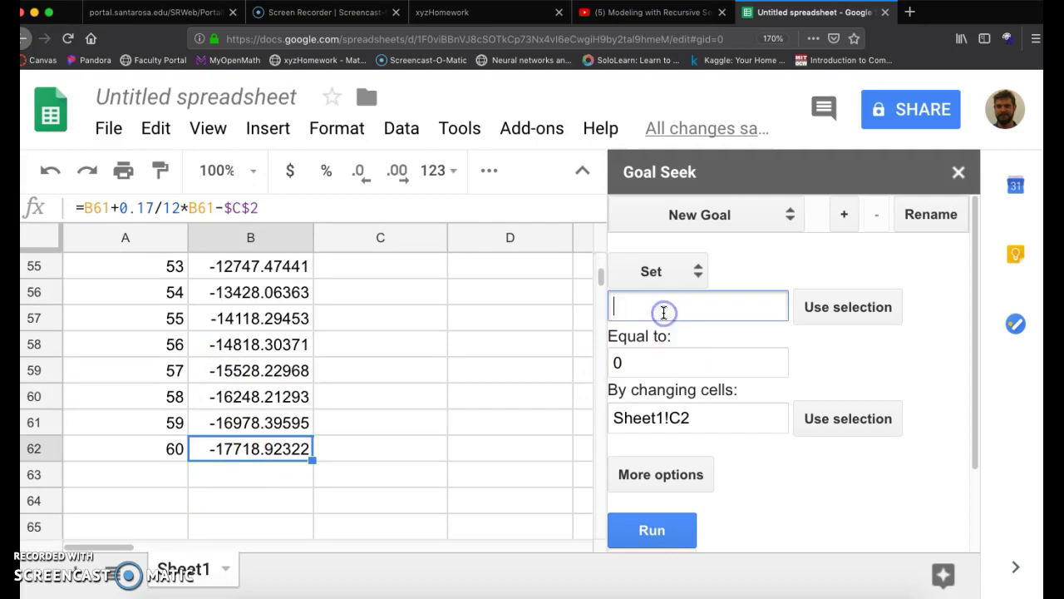
Make B62 the Goal Seek target and C2 the cell to change.
click(841, 311)
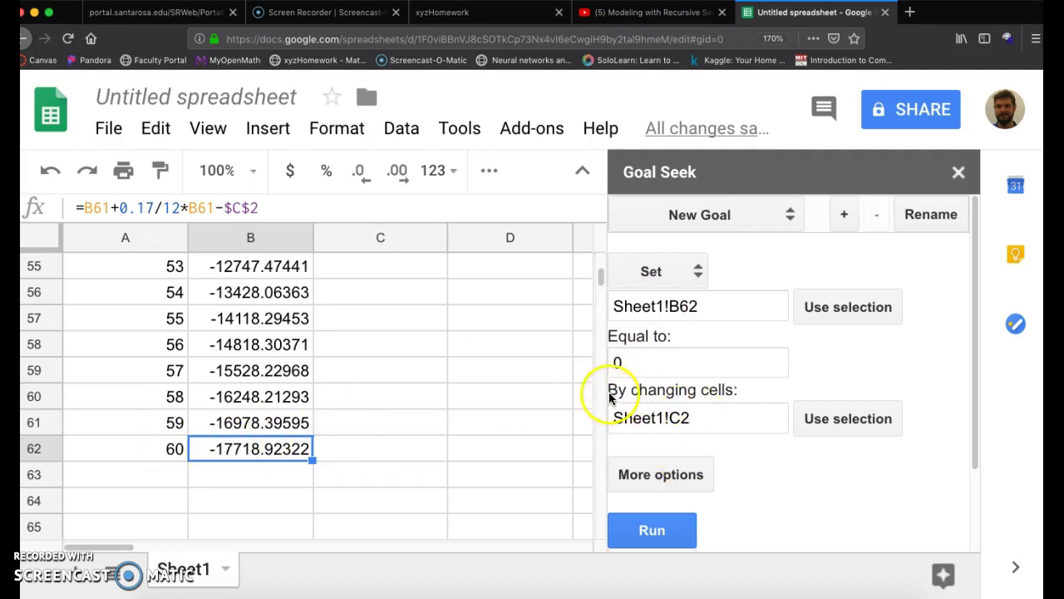
click(697, 424)
drag(702, 420, 563, 400)
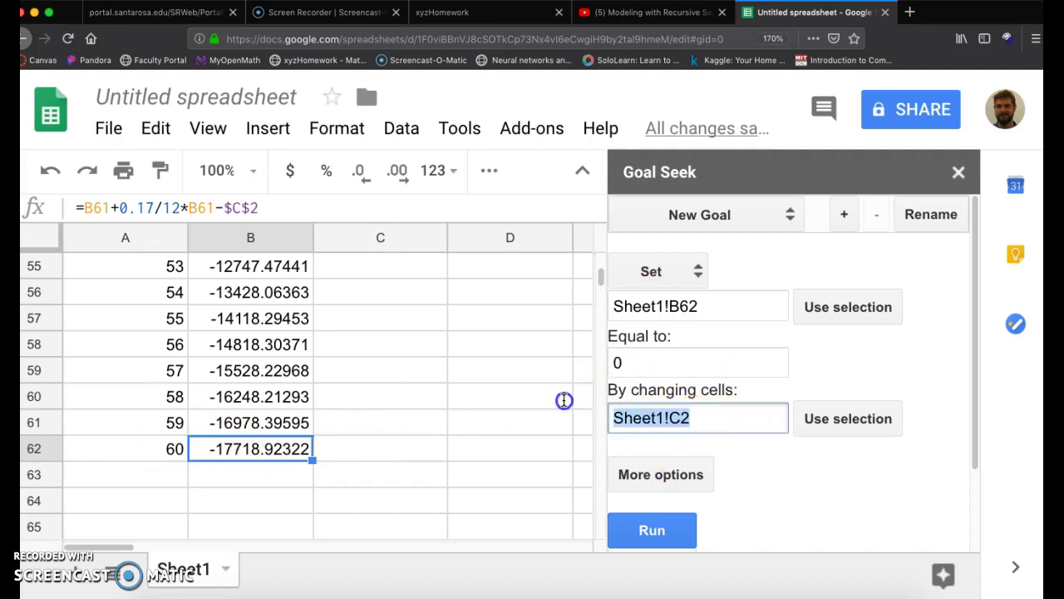
key(BackSpace)
scroll(587, 398, up, 15)
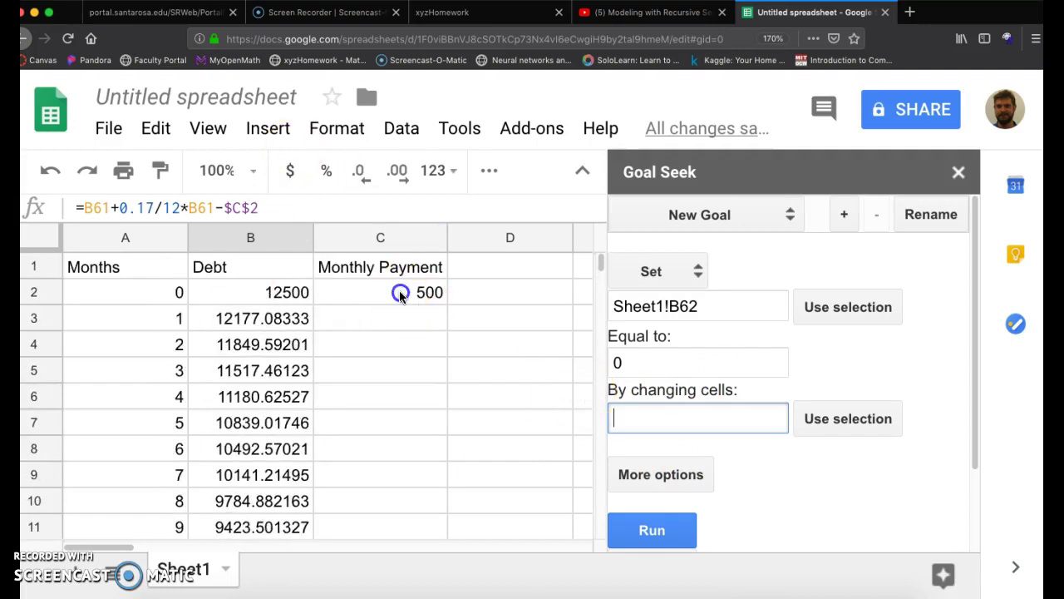
click(400, 294)
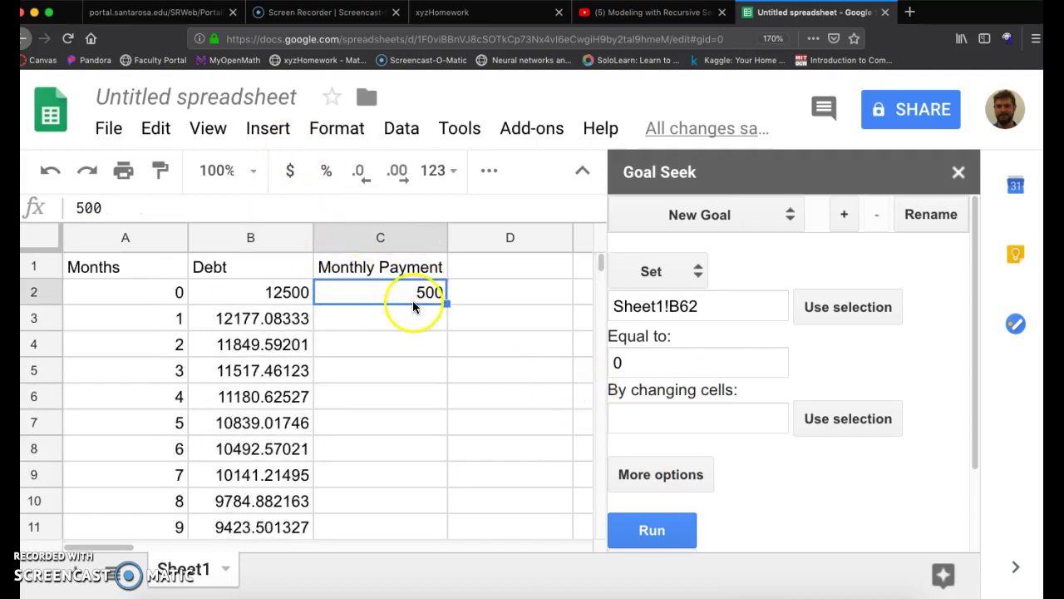
click(667, 416)
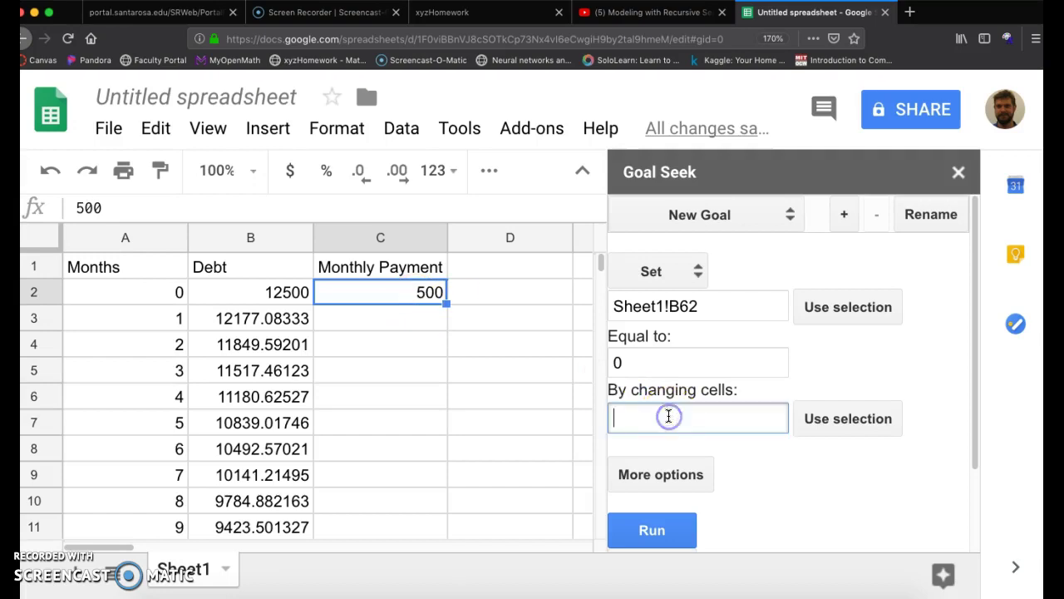
click(842, 420)
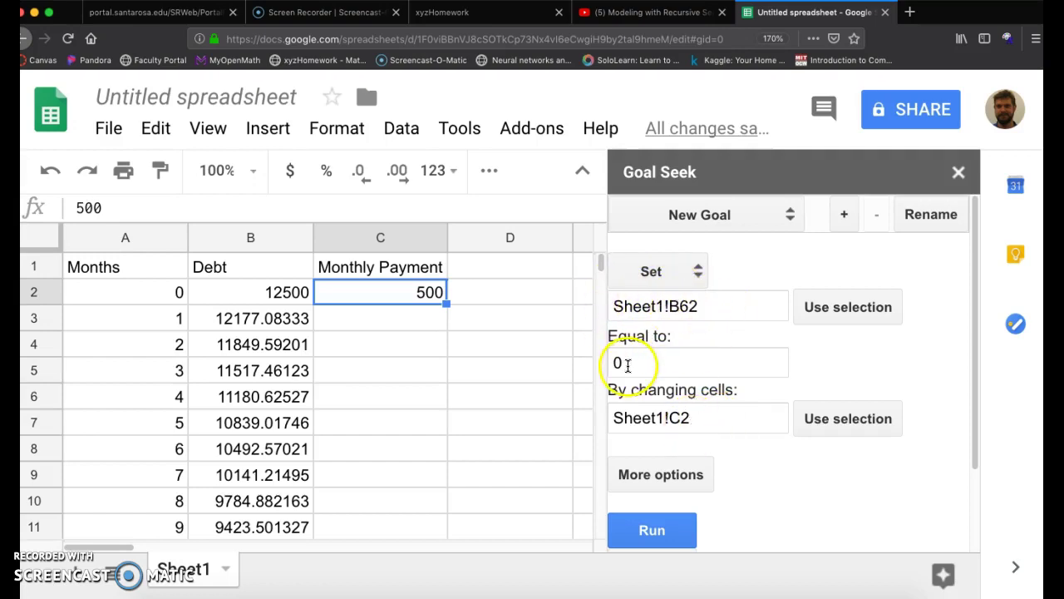
Run Goal Seek so it adjusts the C2 monthly payment toward 310.657194.
click(654, 533)
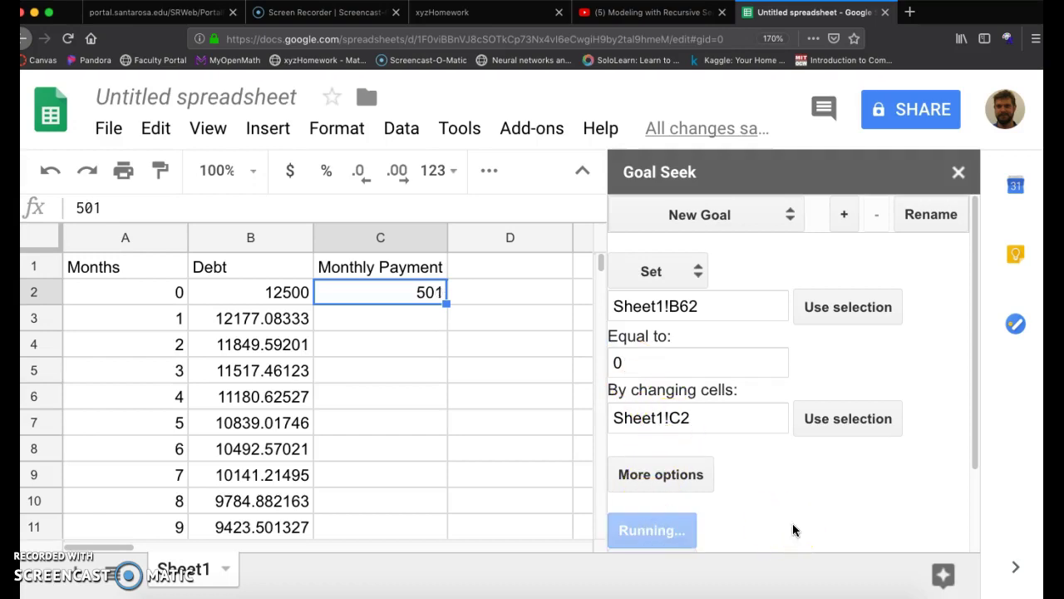